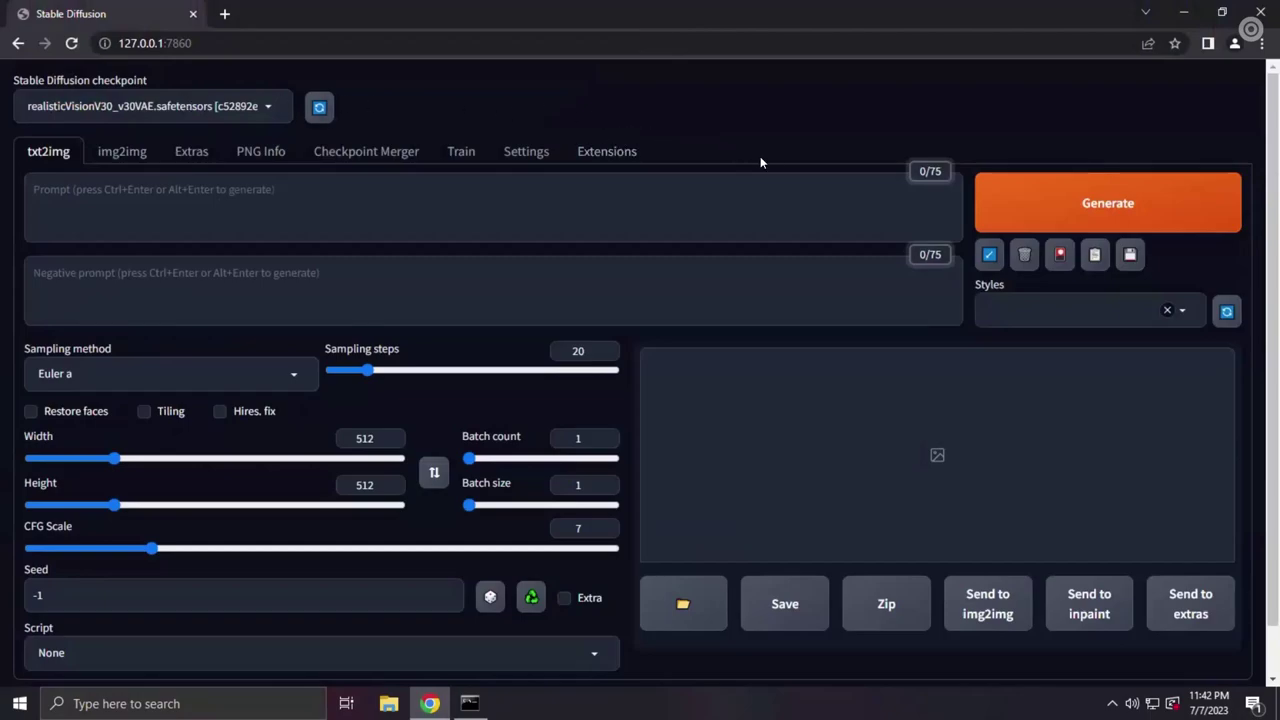
Step: Load the list of available extensions from the default extension index URL
{"action": "left_click", "coordinate": [620, 157]}
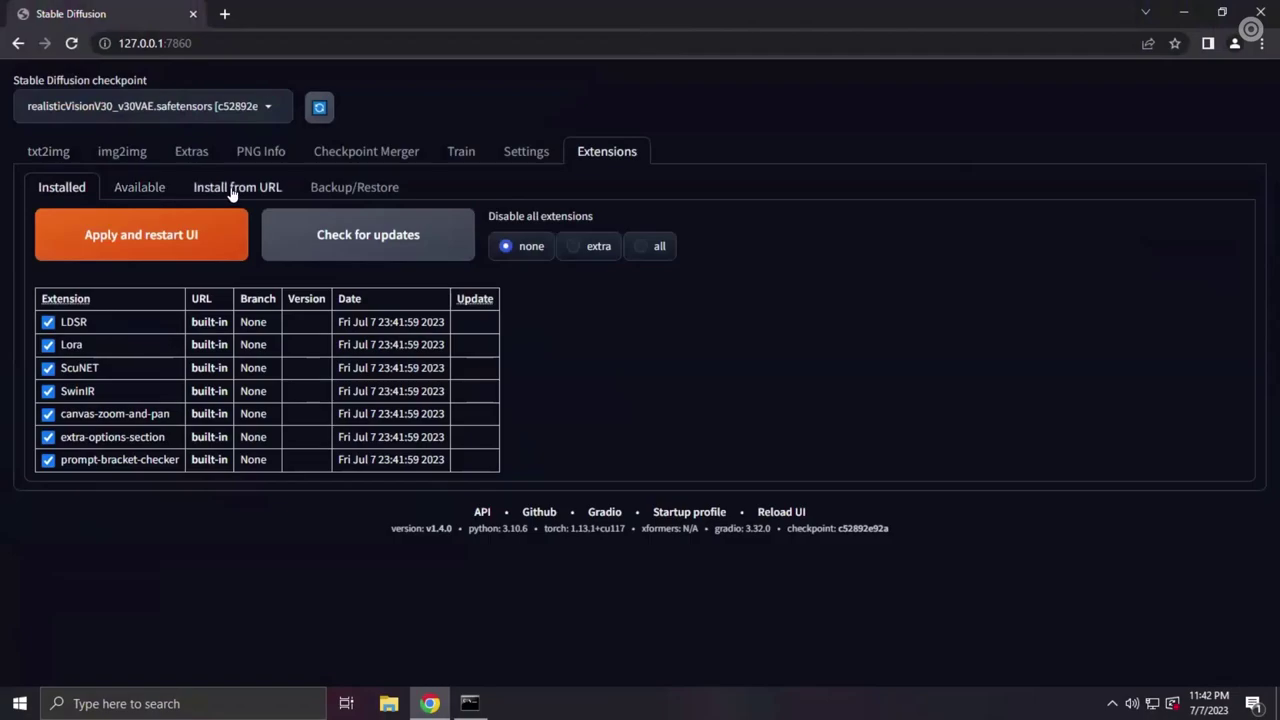
{"action": "left_click", "coordinate": [145, 196]}
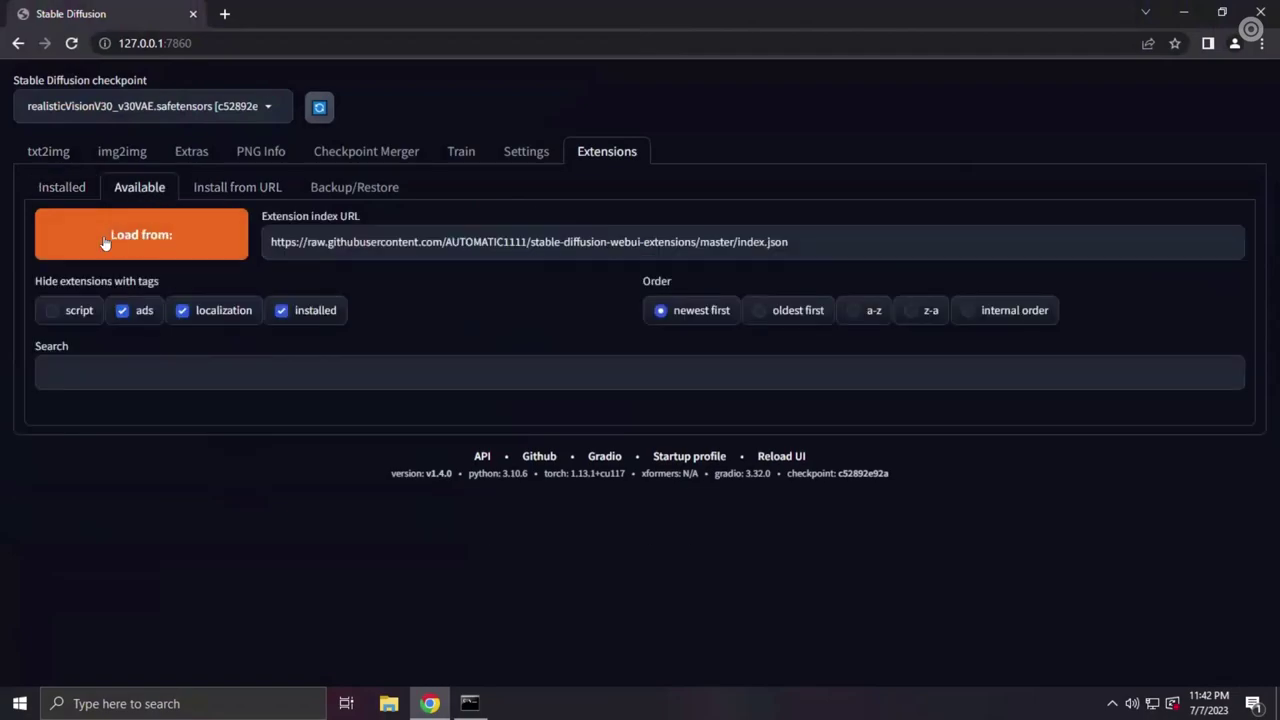
{"action": "left_click", "coordinate": [122, 238]}
Step: Search the page of available extensions for "text"
{"action": "scroll", "coordinate": [278, 380], "scroll_direction": "down", "scroll_amount": 1}
{"action": "scroll", "coordinate": [205, 372], "scroll_direction": "down", "scroll_amount": 1}
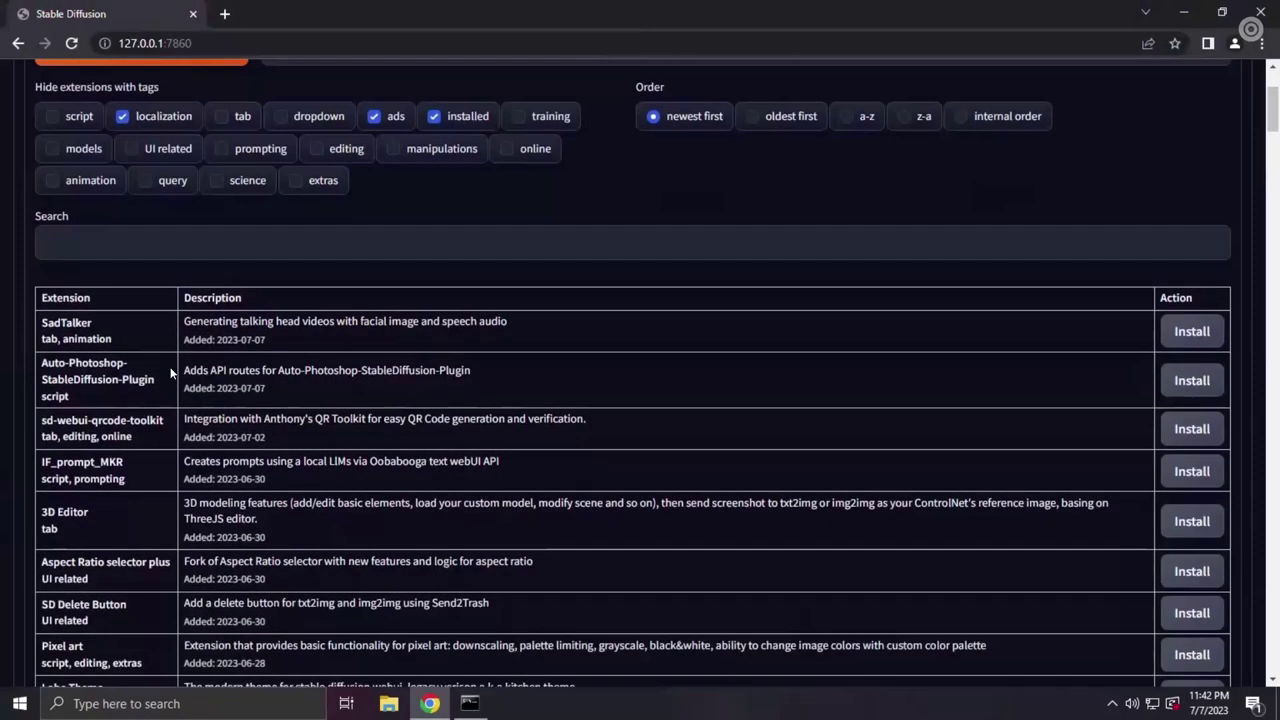
{"action": "scroll", "coordinate": [168, 366], "scroll_direction": "down", "scroll_amount": 3}
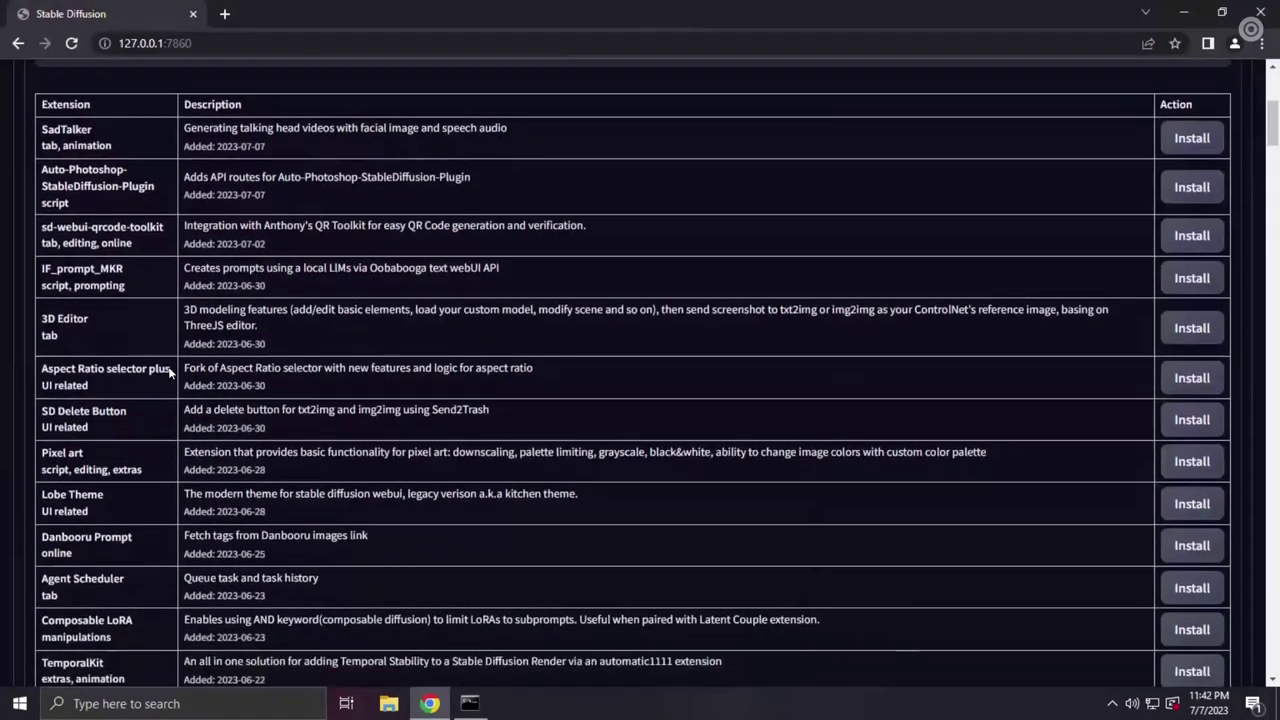
{"action": "key", "text": "ctrl+f"}
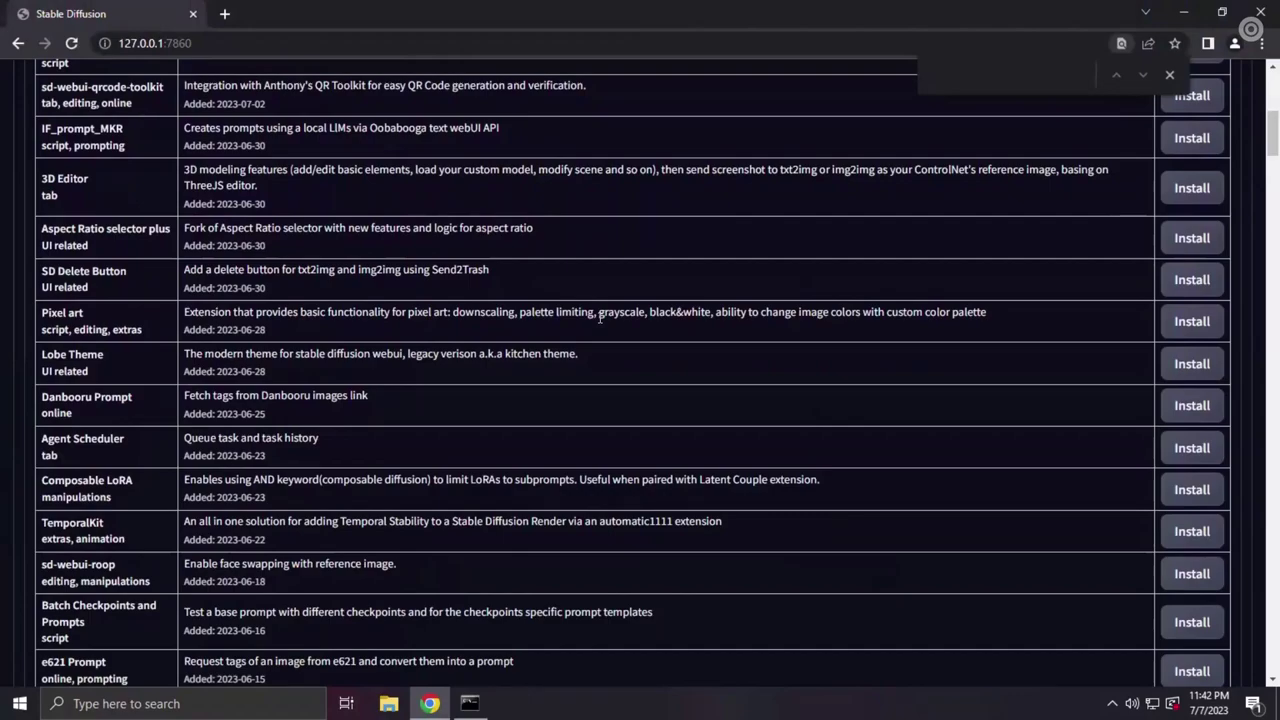
{"action": "type", "text": "texr"}
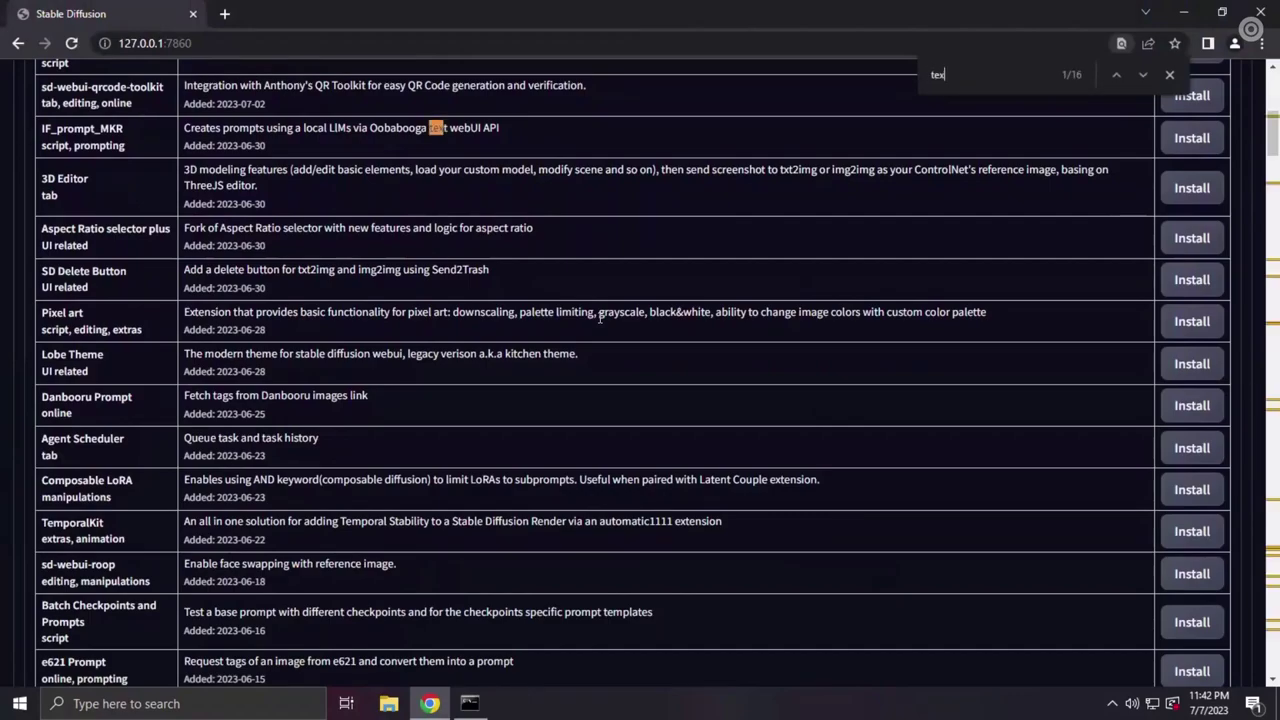
{"action": "key", "text": "BackSpace"}
{"action": "type", "text": "t"}
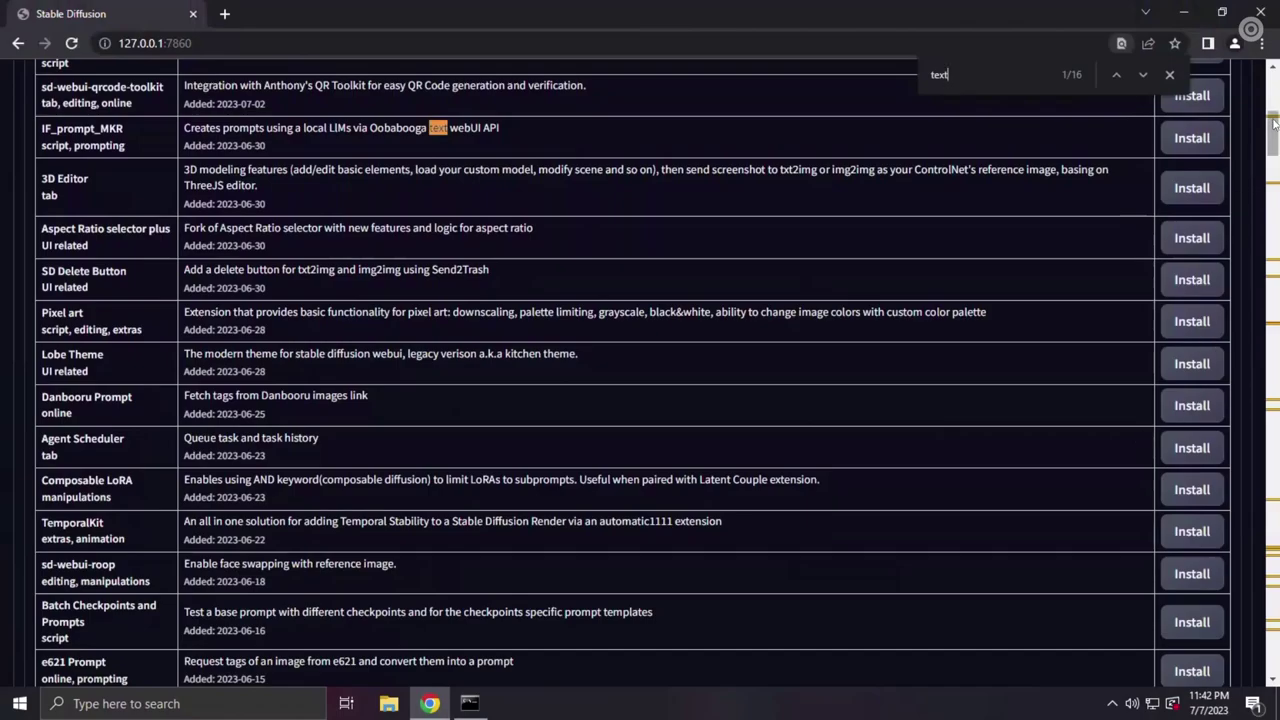
Step: Locate the text2video extension among the matches, install it, and close the page search
{"action": "left_click_drag", "start_coordinate": [1273, 140], "coordinate": [1275, 150]}
{"action": "key", "text": "Return"}
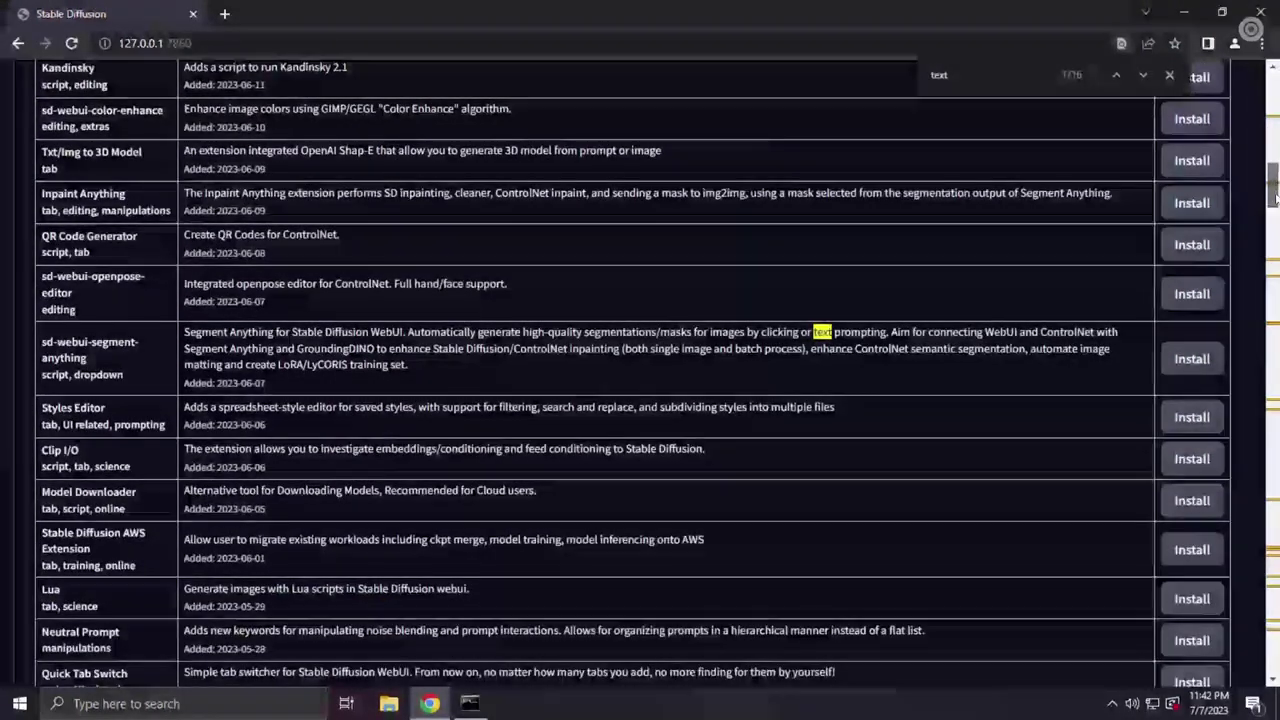
{"action": "key", "text": "Return"}
{"action": "left_click_drag", "start_coordinate": [1274, 242], "coordinate": [1274, 316]}
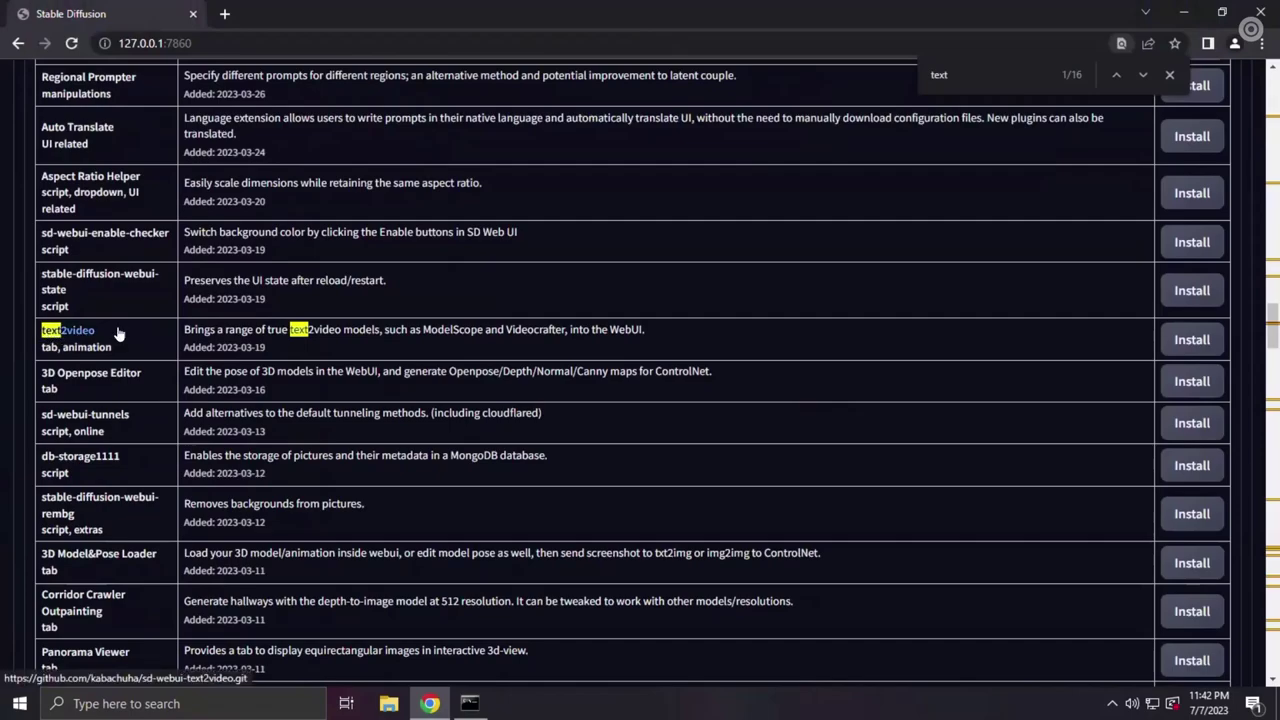
{"action": "left_click", "coordinate": [1199, 341]}
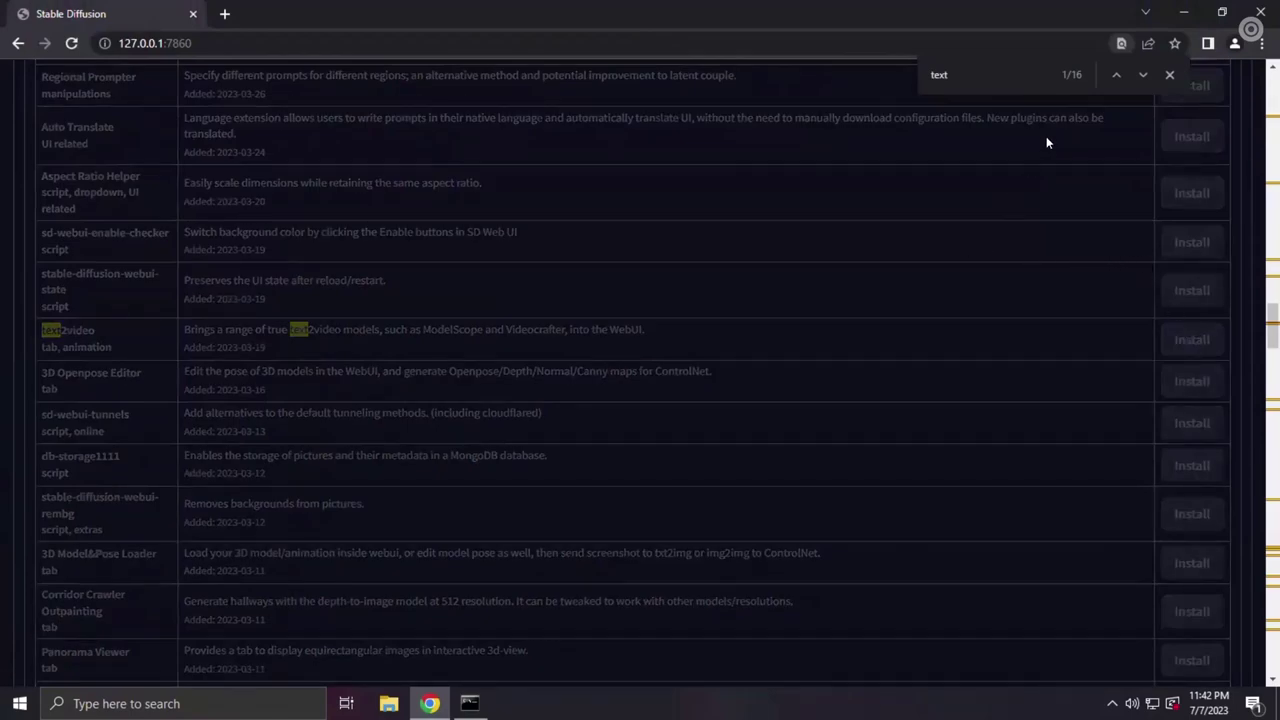
{"action": "left_click", "coordinate": [1166, 76]}
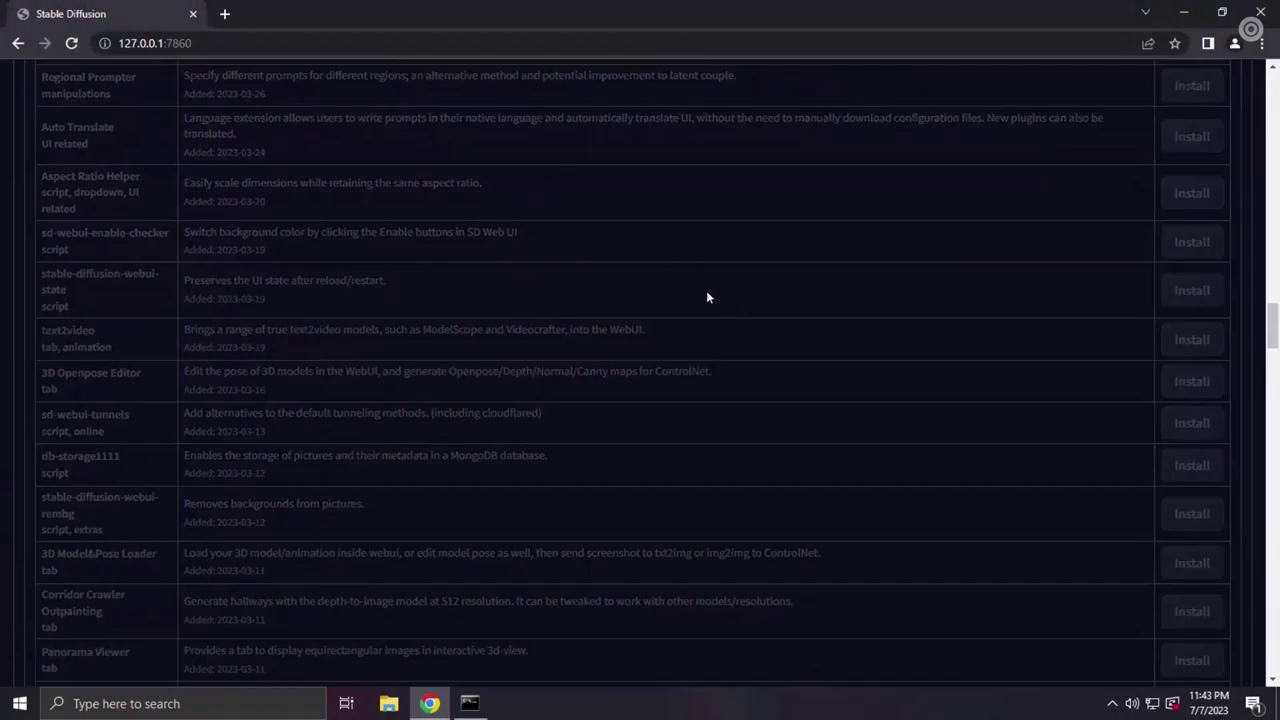
Step: Apply the installed extensions by restarting the UI, and open the txt2video page
{"action": "scroll", "coordinate": [1145, 316], "scroll_direction": "up", "scroll_amount": 20}
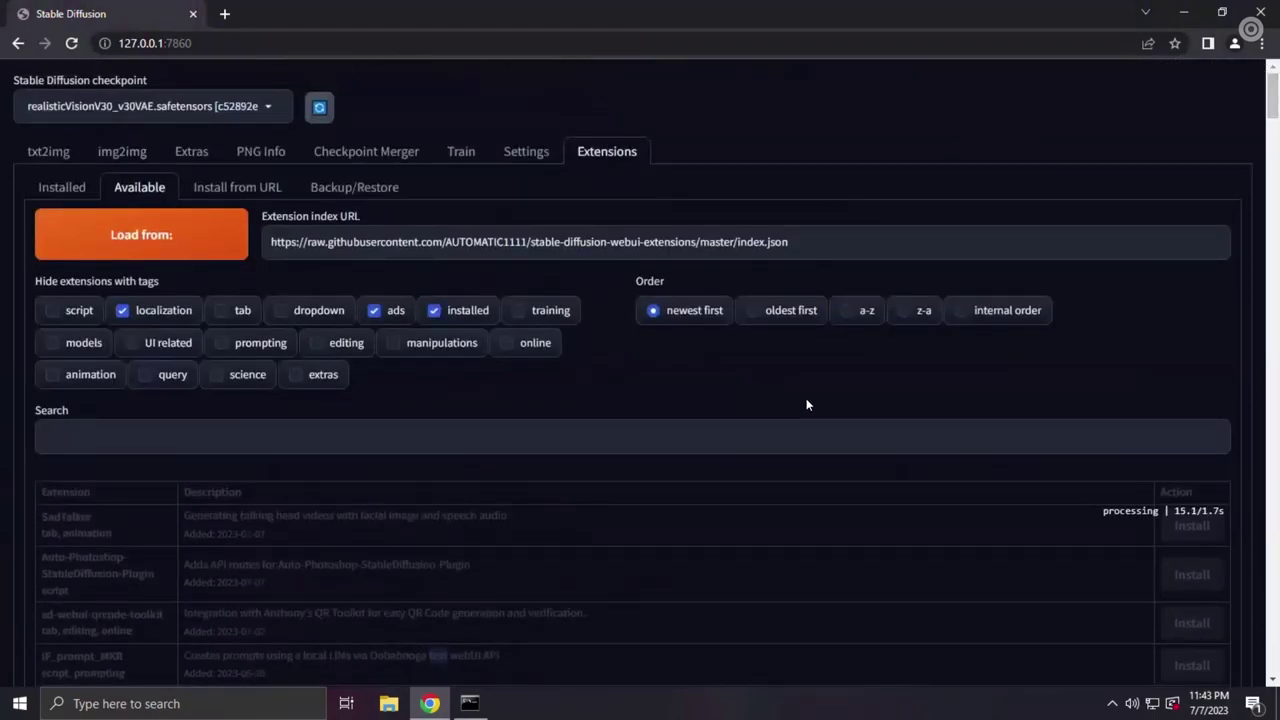
{"action": "scroll", "coordinate": [794, 346], "scroll_direction": "down", "scroll_amount": 1}
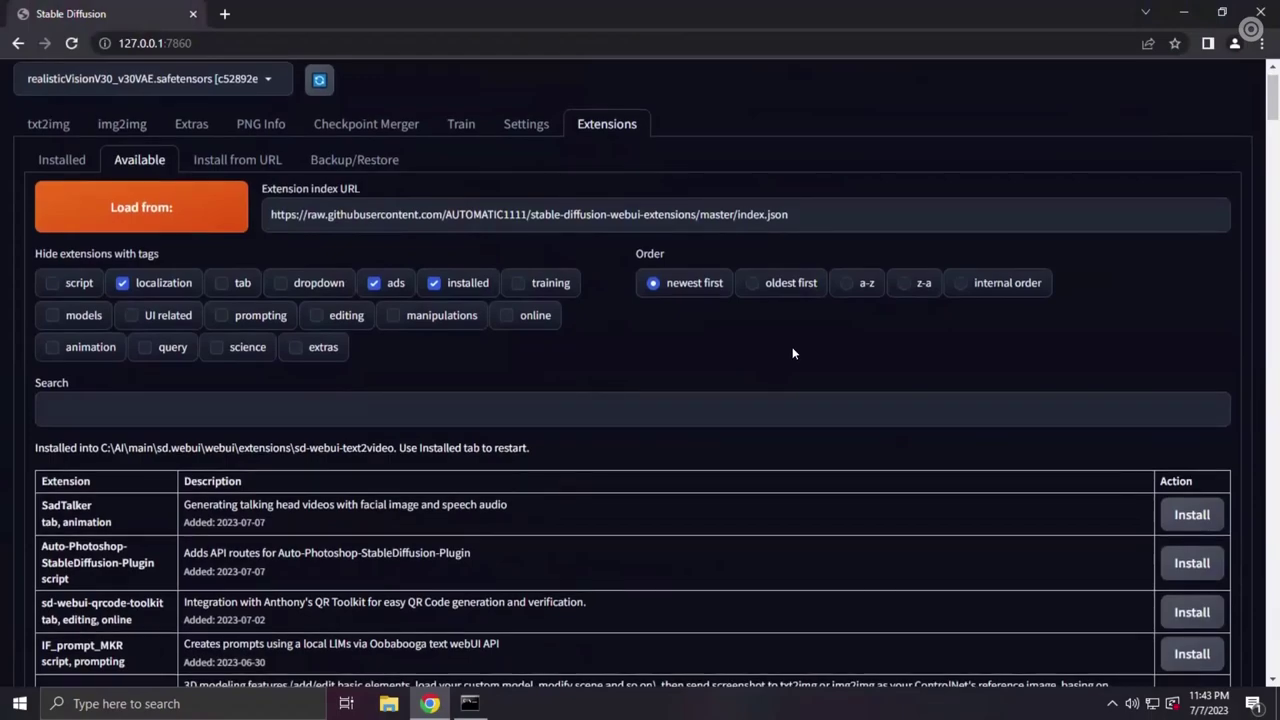
{"action": "scroll", "coordinate": [613, 343], "scroll_direction": "up", "scroll_amount": 1}
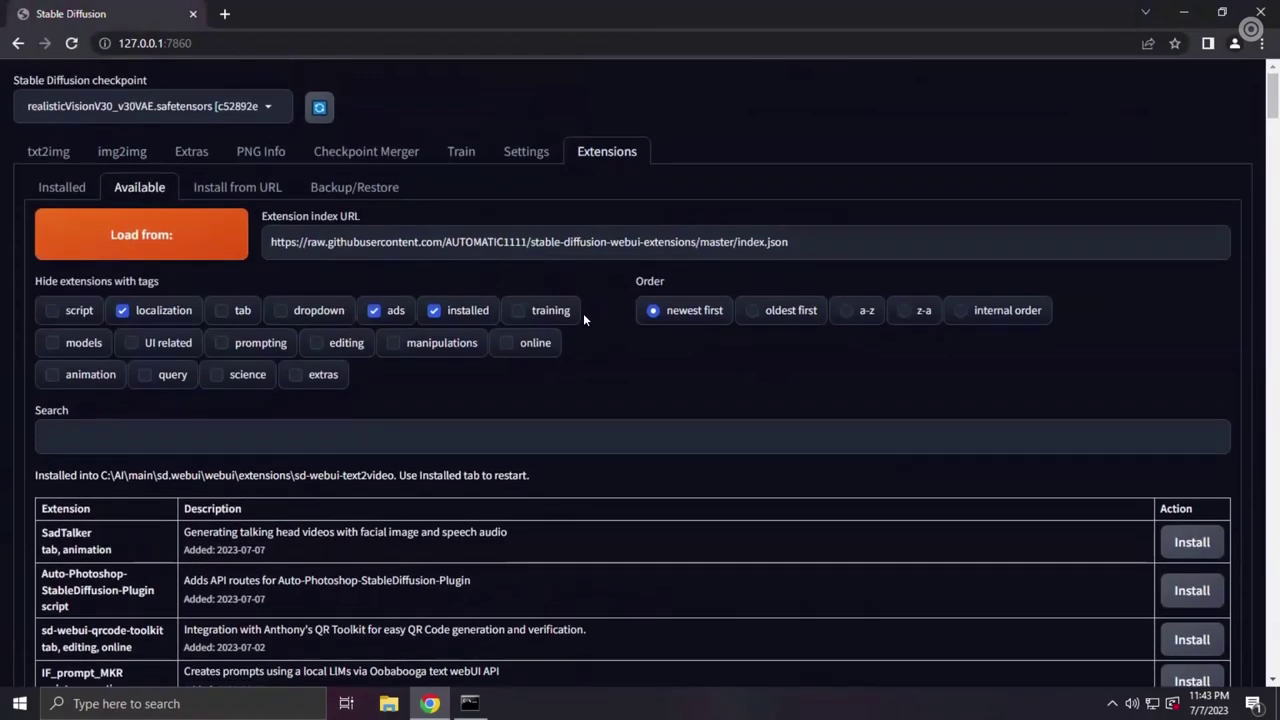
{"action": "left_click", "coordinate": [75, 193]}
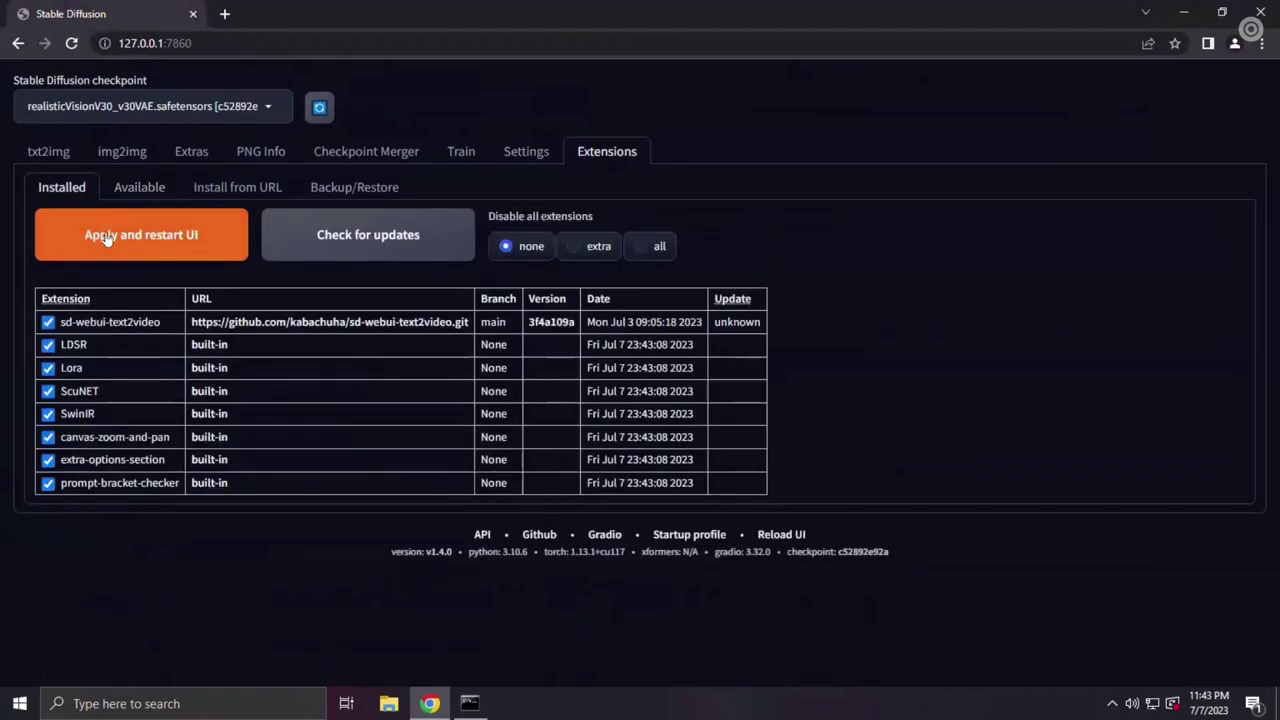
{"action": "left_click", "coordinate": [133, 250]}
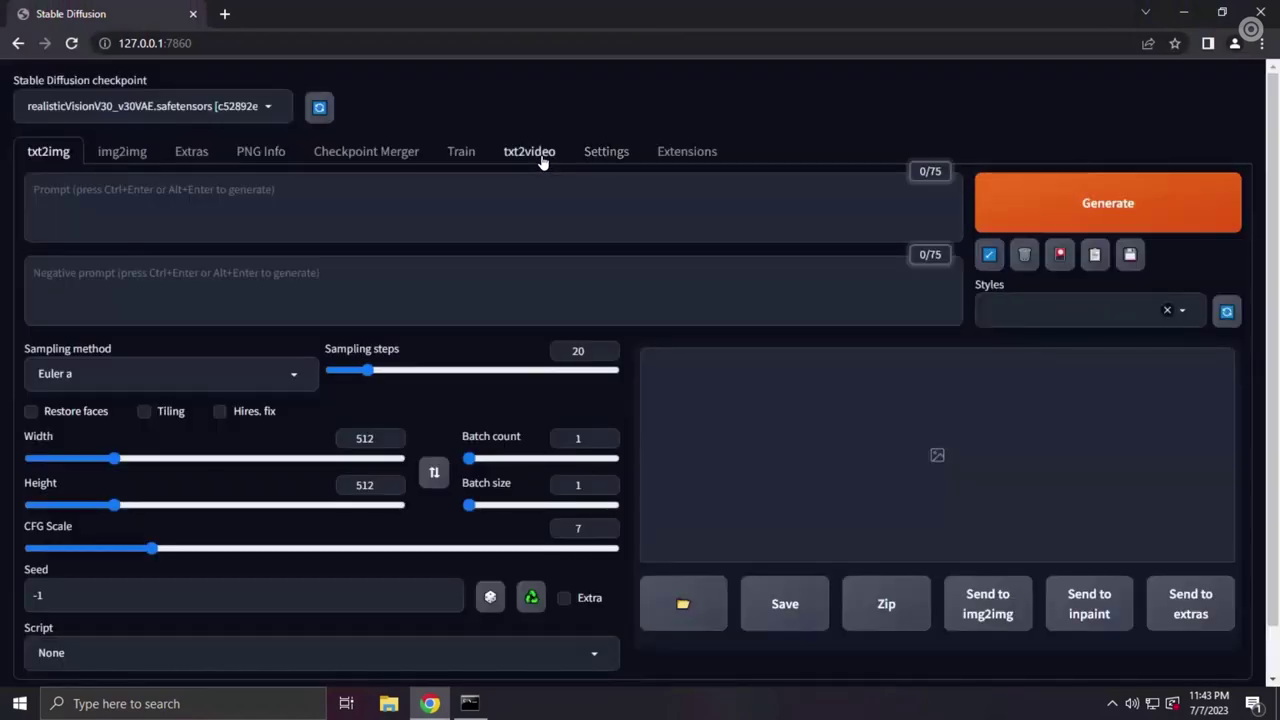
{"action": "left_click", "coordinate": [538, 158]}
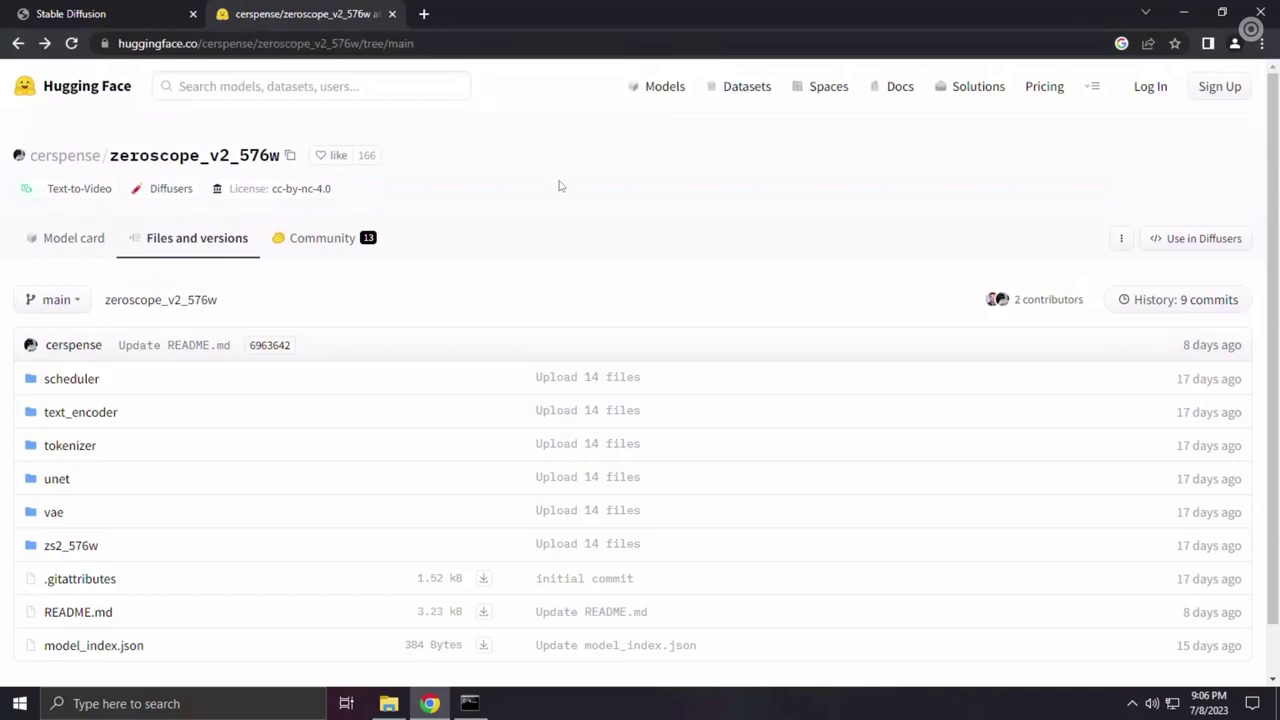
Step: Download open_clip_pytorch_model.bin from the zs2_576w folder of the zeroscope_v2_576w repository
{"action": "scroll", "coordinate": [560, 186], "scroll_direction": "down", "scroll_amount": 1}
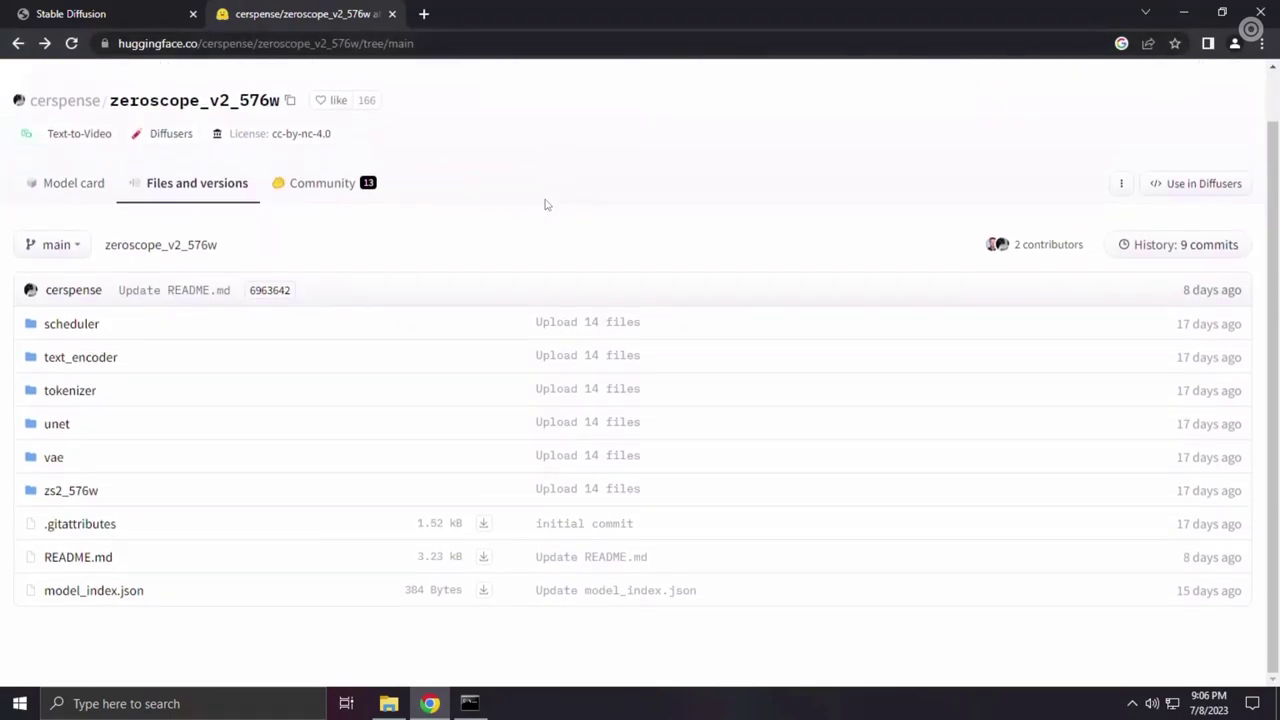
{"action": "left_click", "coordinate": [91, 497]}
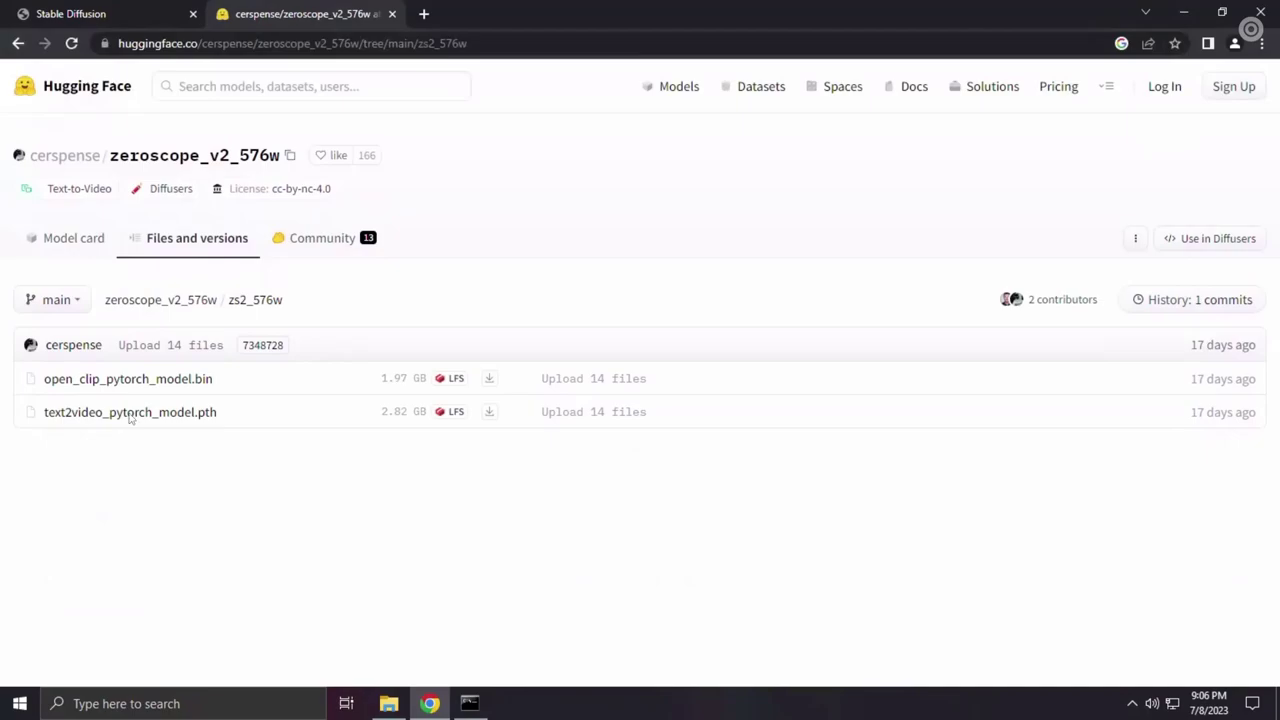
{"action": "left_click", "coordinate": [165, 384]}
{"action": "left_click", "coordinate": [36, 378]}
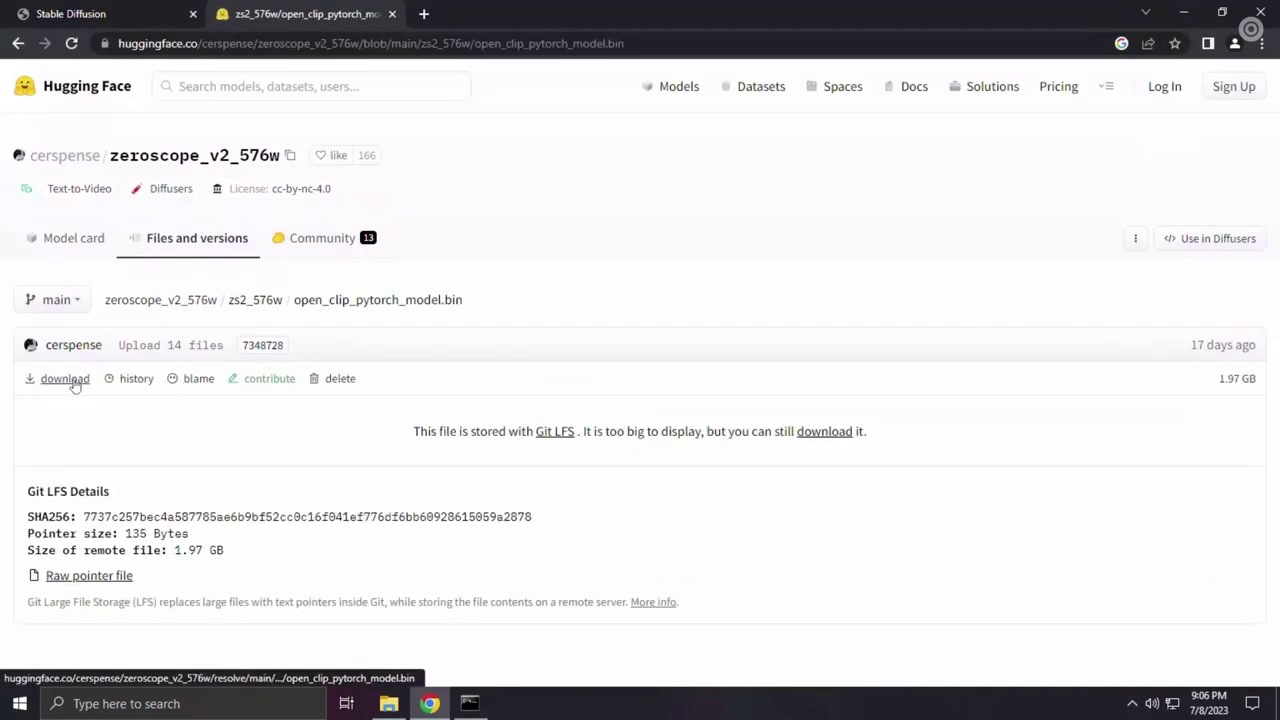
Step: Return to the zs2_576w folder and download text2video_pytorch_model.pth
{"action": "left_click", "coordinate": [17, 44]}
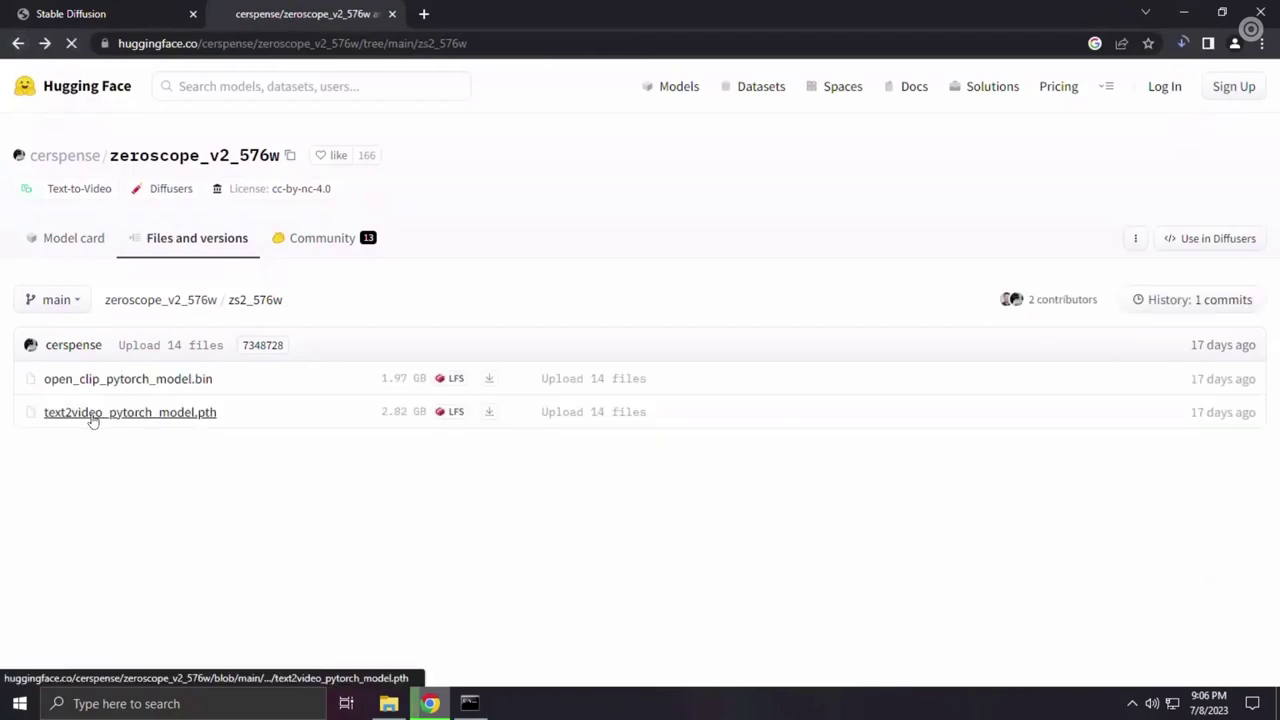
{"action": "left_click", "coordinate": [91, 414]}
{"action": "left_click", "coordinate": [50, 380]}
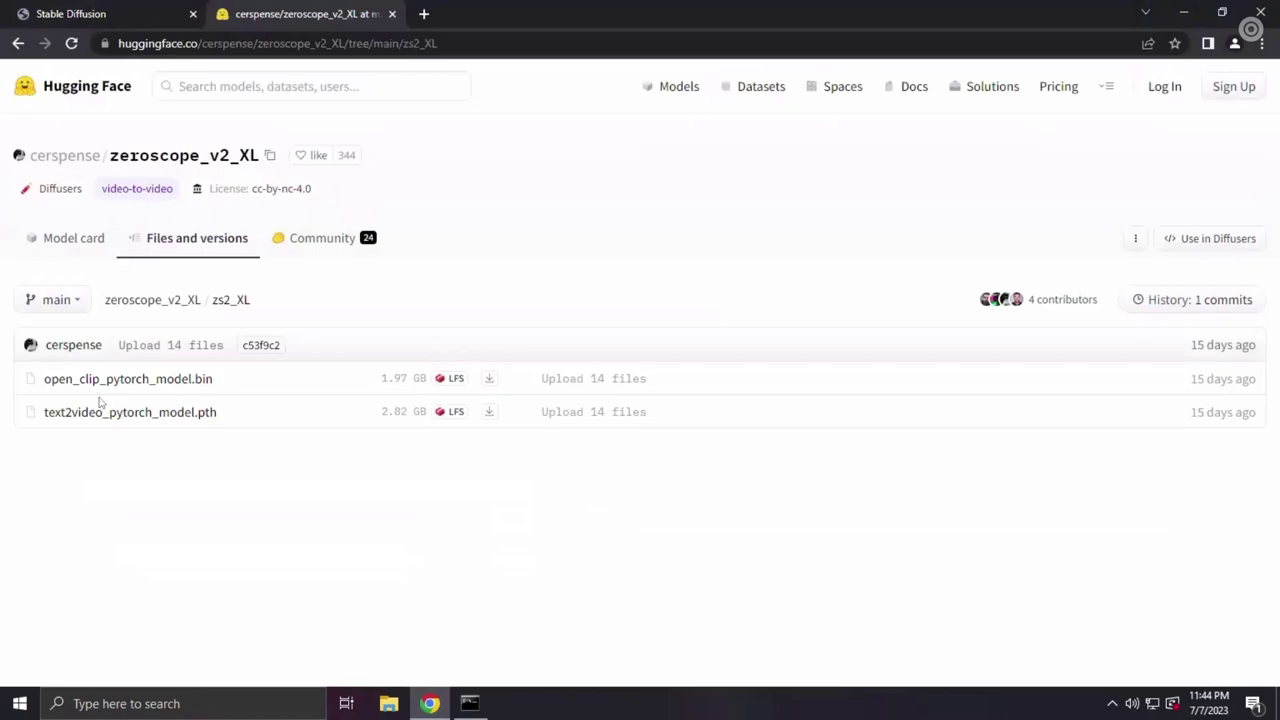
Step: Search Hugging Face for "model" and open the file list of damo-vilab/modelscope-damo-text-to-video-synthesis
{"action": "left_click", "coordinate": [279, 88]}
{"action": "type", "text": "model"}
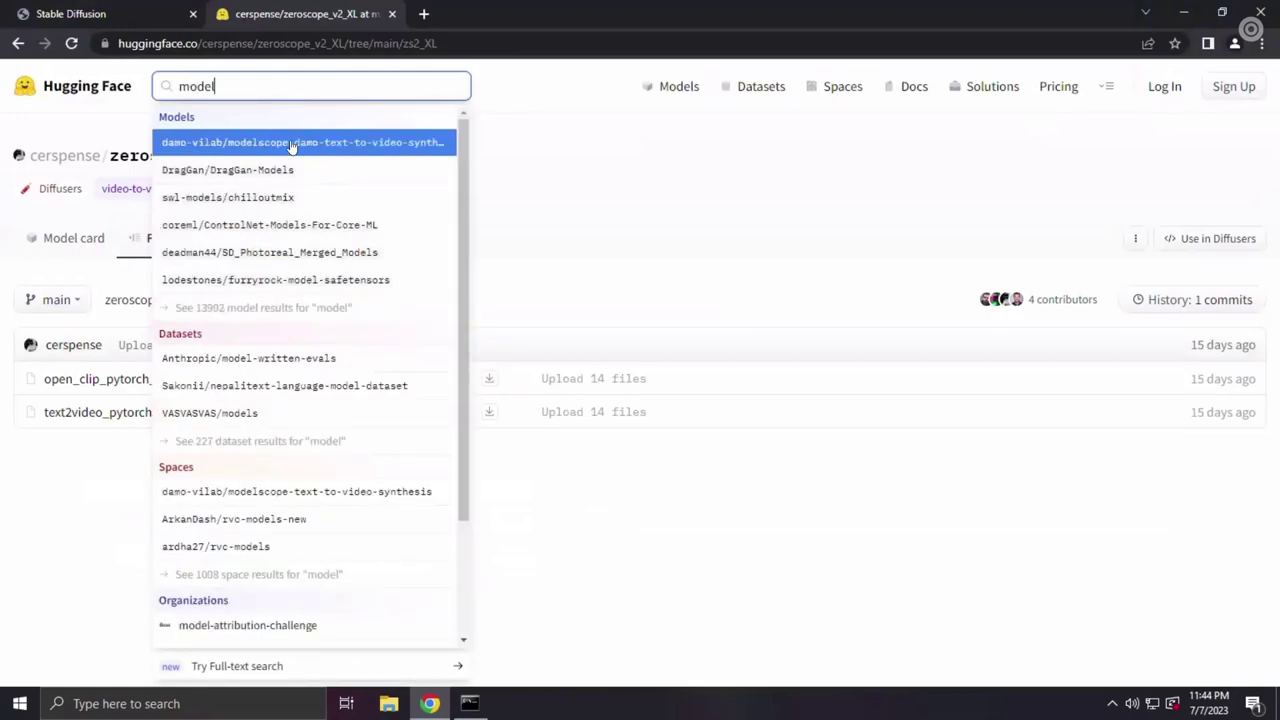
{"action": "left_click", "coordinate": [291, 143]}
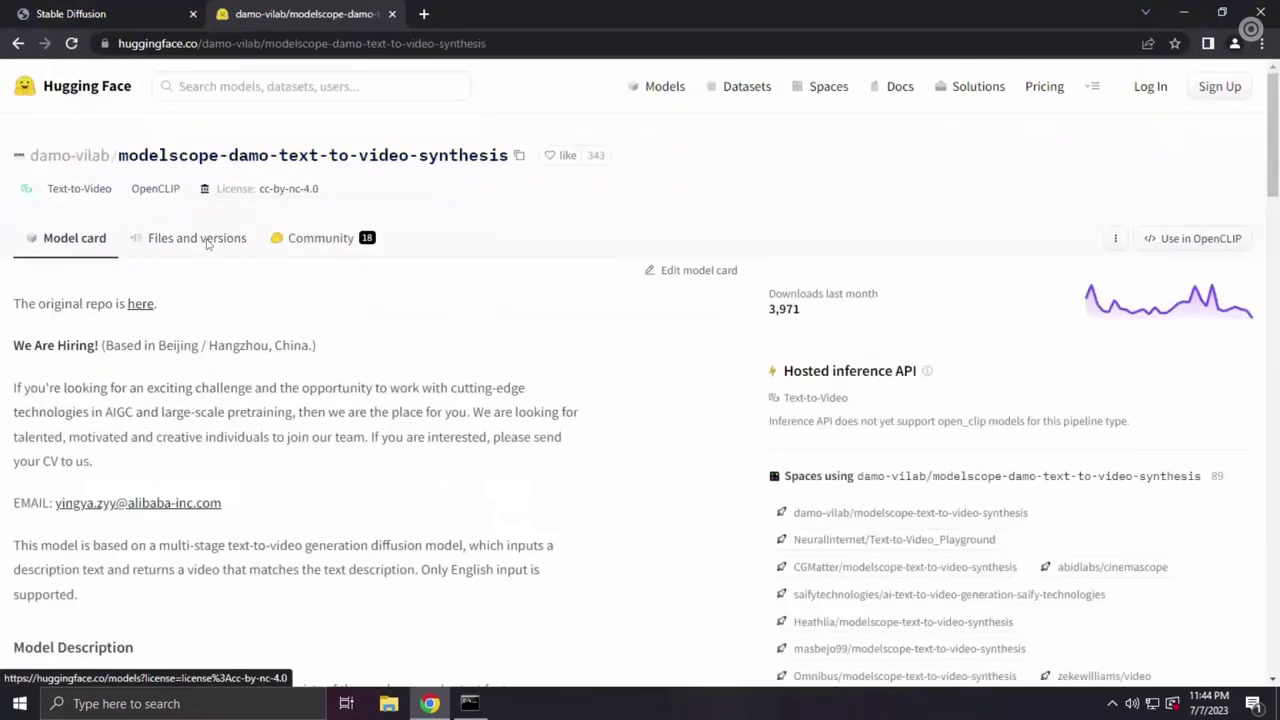
{"action": "left_click", "coordinate": [206, 242]}
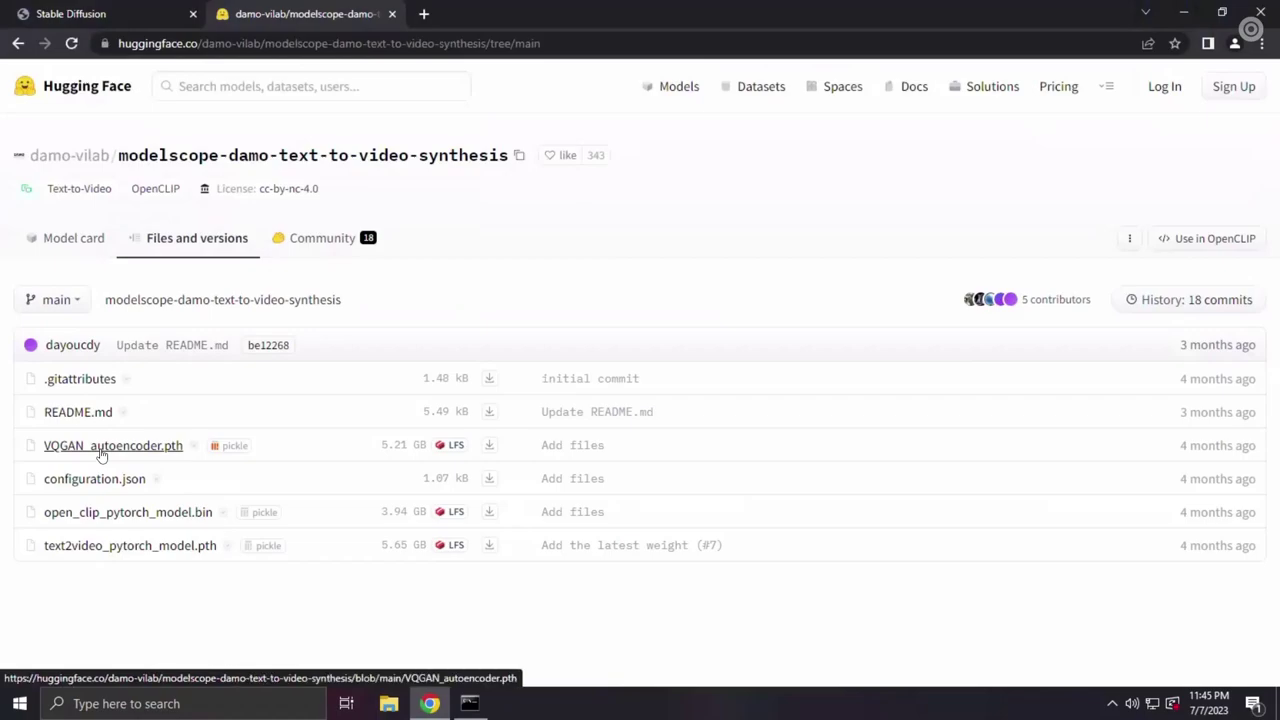
Step: Download VQGAN_autoencoder.pth from the modelscope-damo-text-to-video-synthesis repository and check its download progress
{"action": "left_click", "coordinate": [100, 450]}
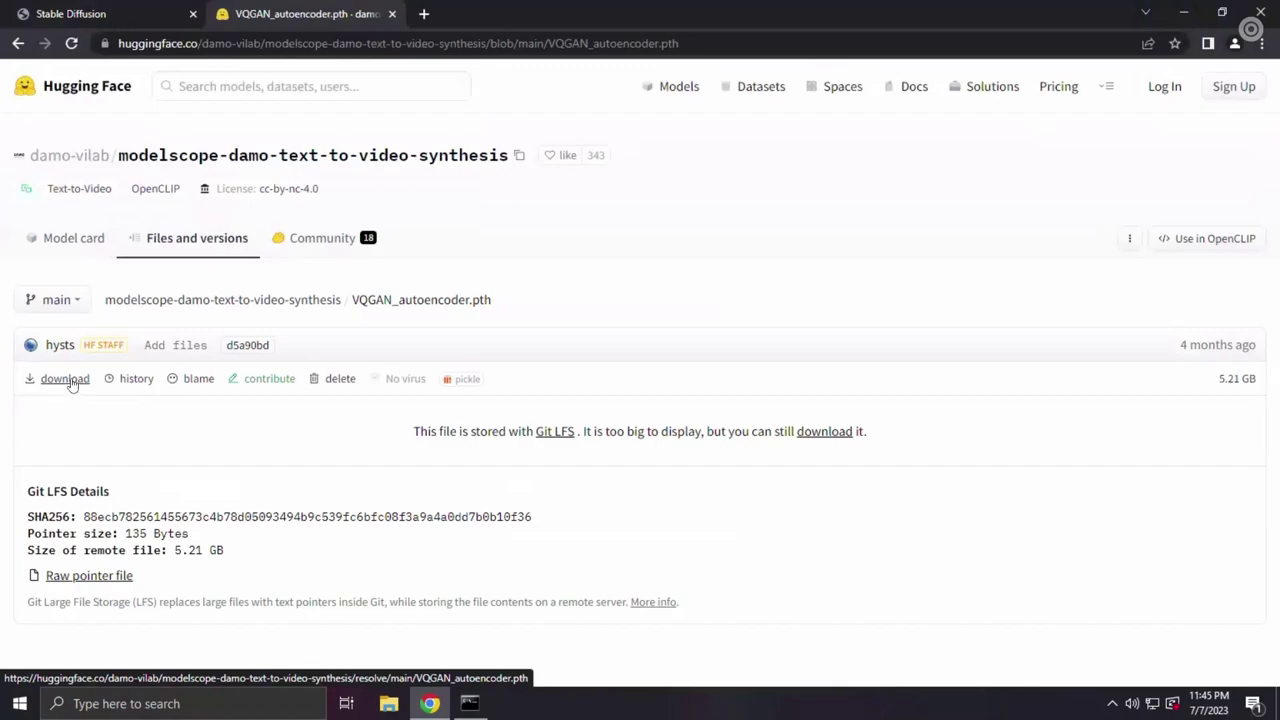
{"action": "left_click", "coordinate": [70, 385]}
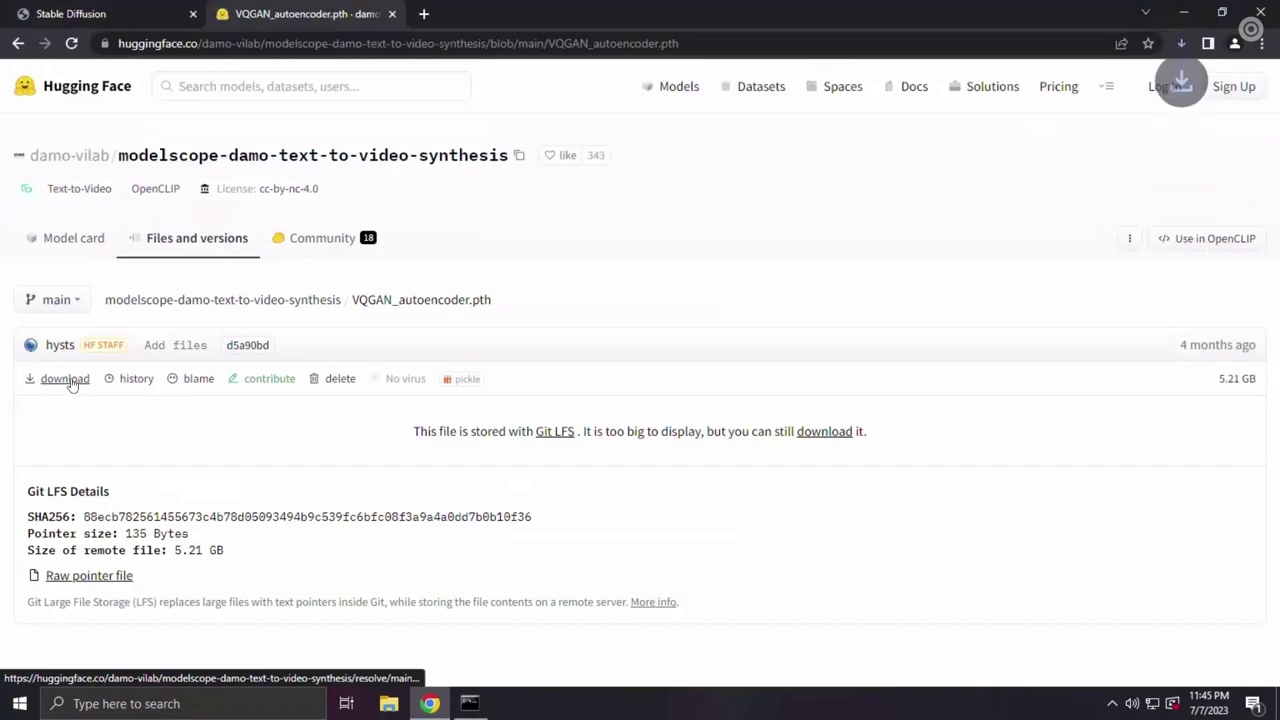
{"action": "left_click", "coordinate": [1182, 45]}
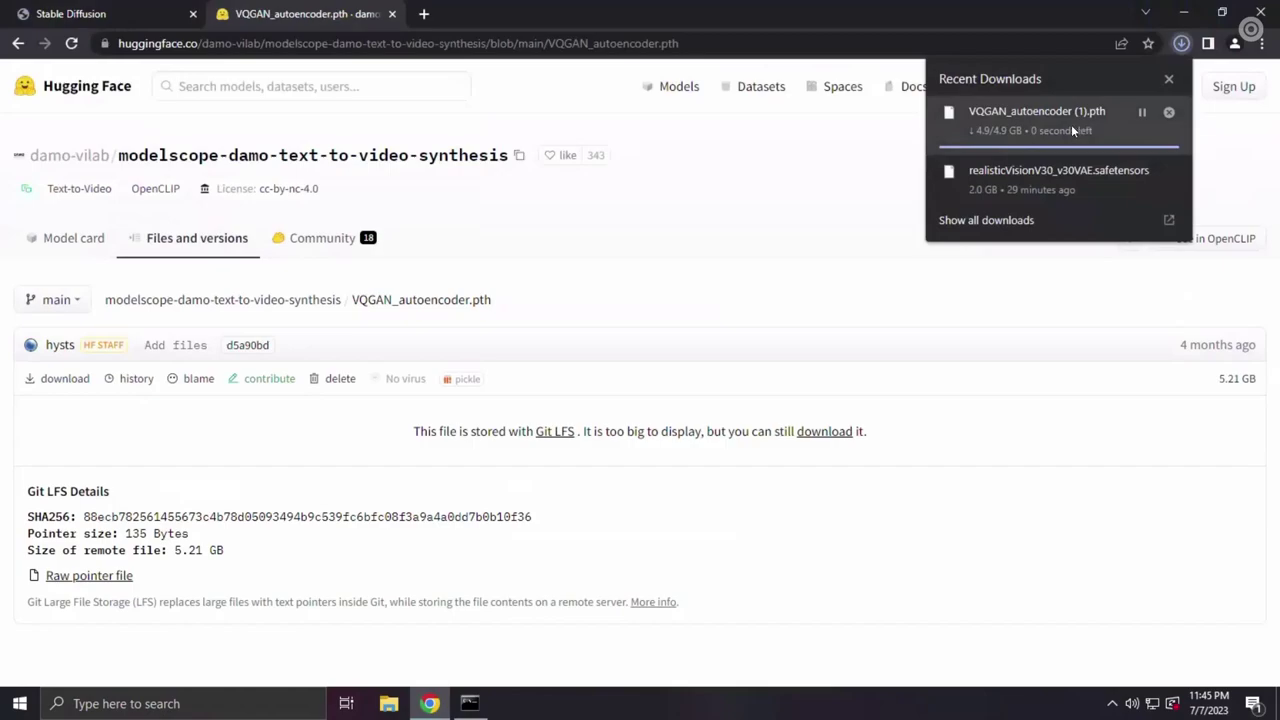
{"action": "left_click", "coordinate": [801, 165]}
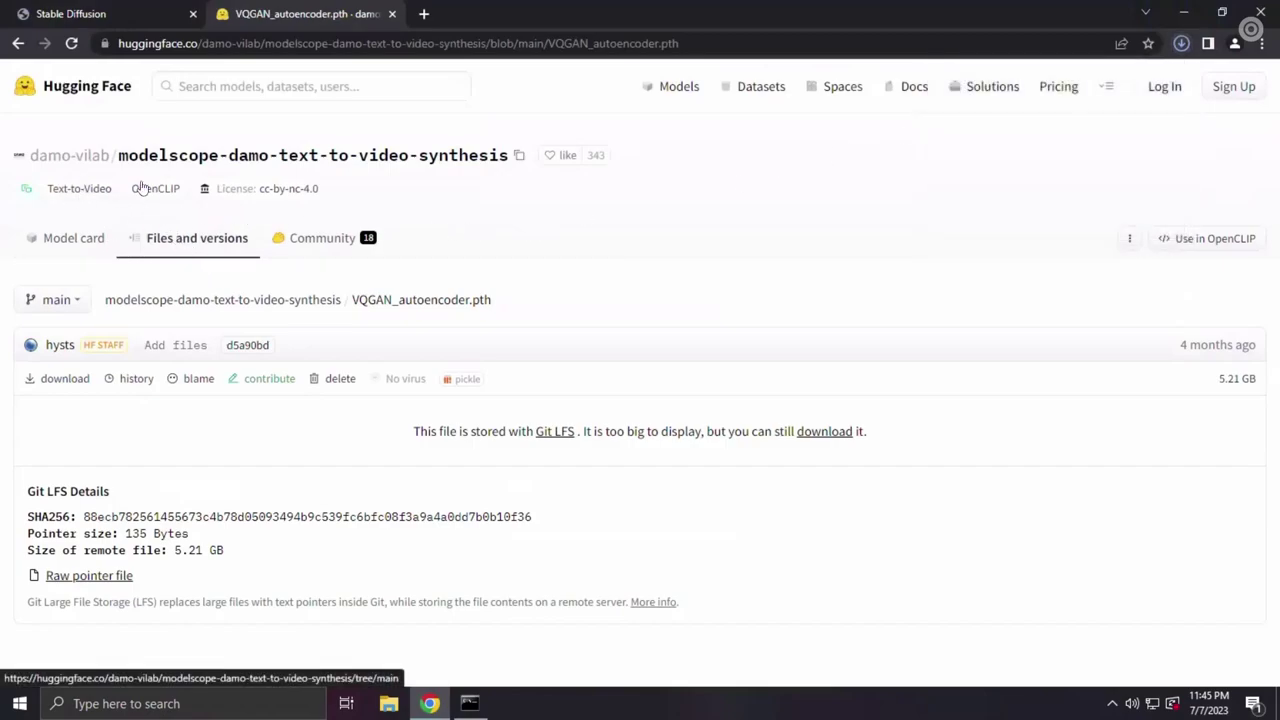
Step: Return to the repository's file list and open configuration.json
{"action": "left_click", "coordinate": [183, 241]}
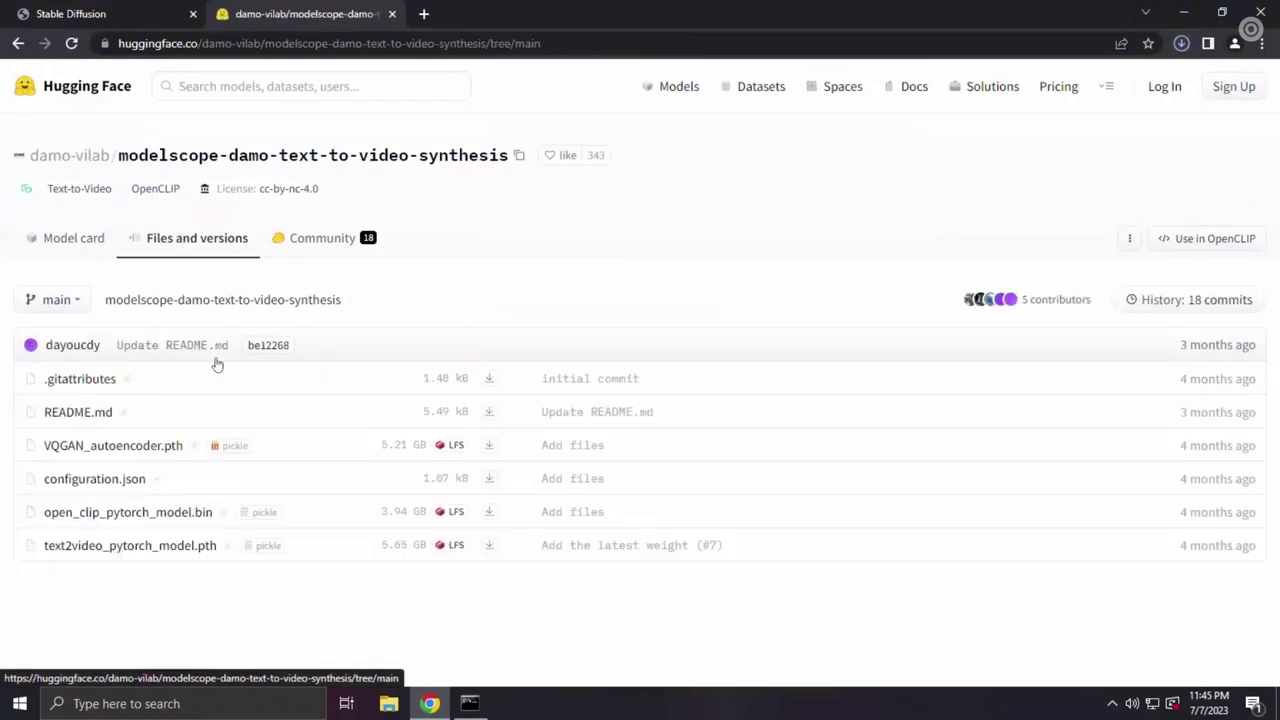
{"action": "left_click", "coordinate": [81, 489]}
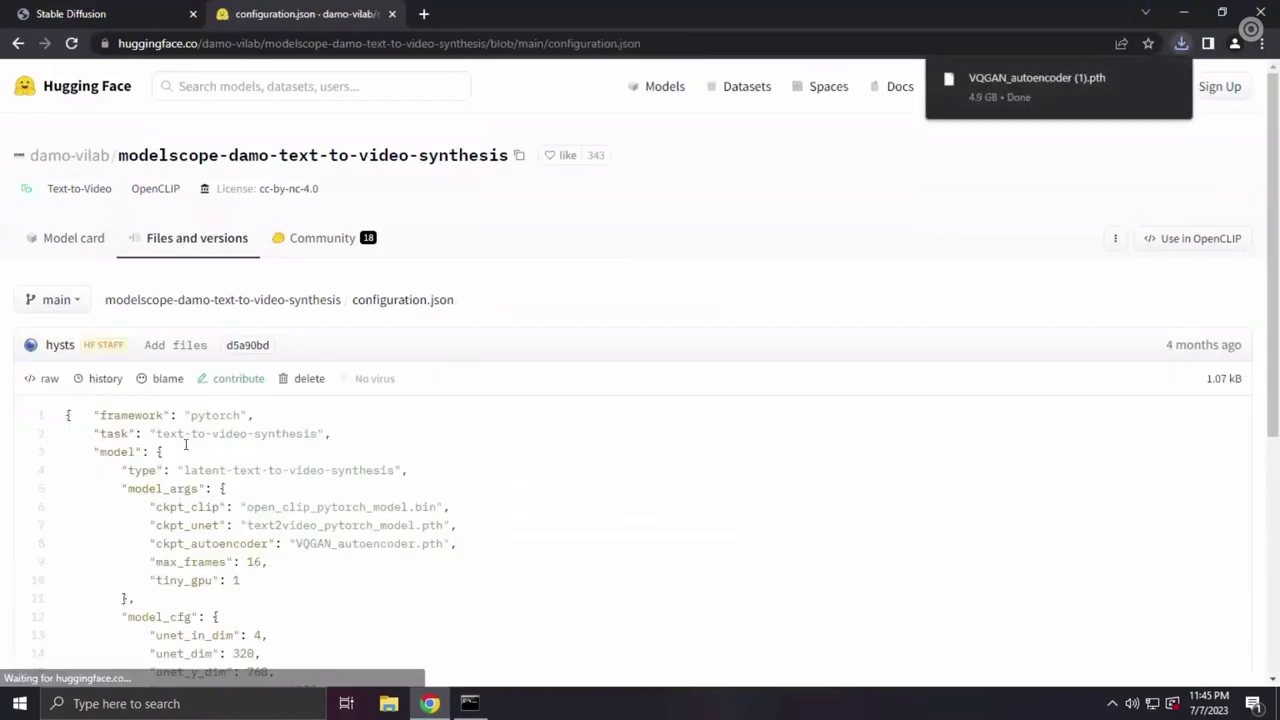
{"action": "scroll", "coordinate": [190, 388], "scroll_direction": "down", "scroll_amount": 1}
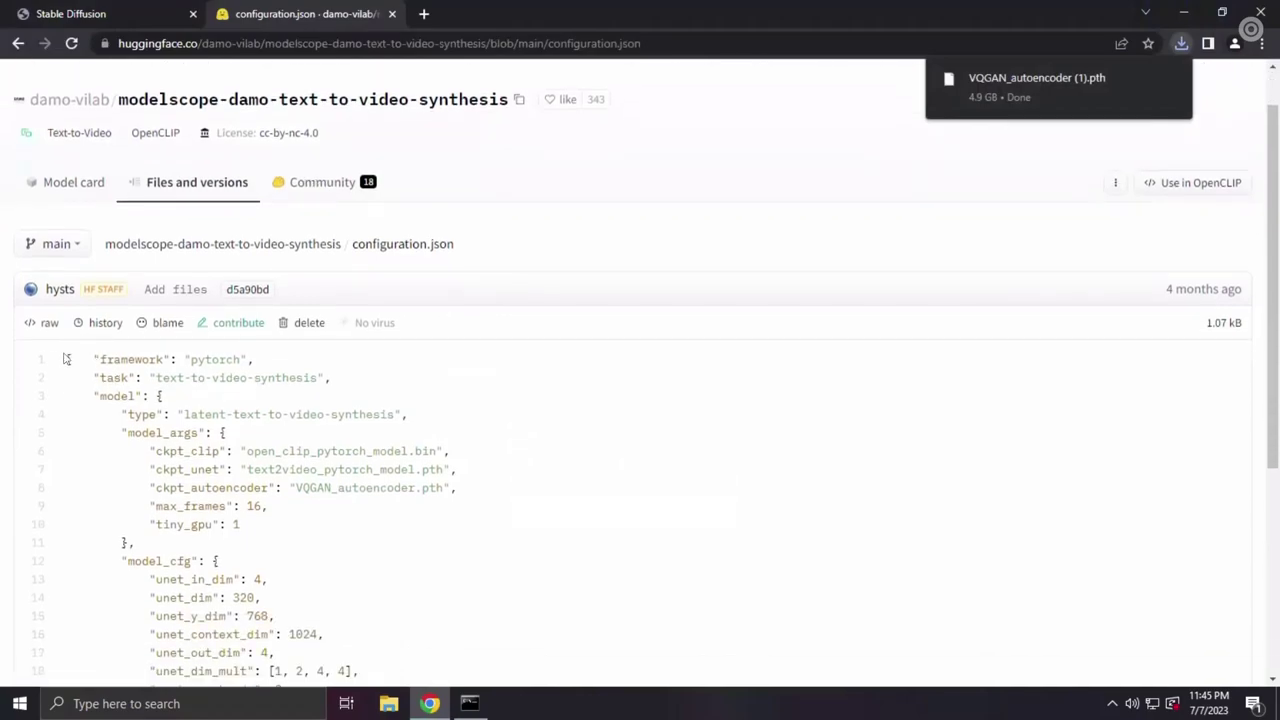
{"action": "scroll", "coordinate": [66, 358], "scroll_direction": "down", "scroll_amount": 1}
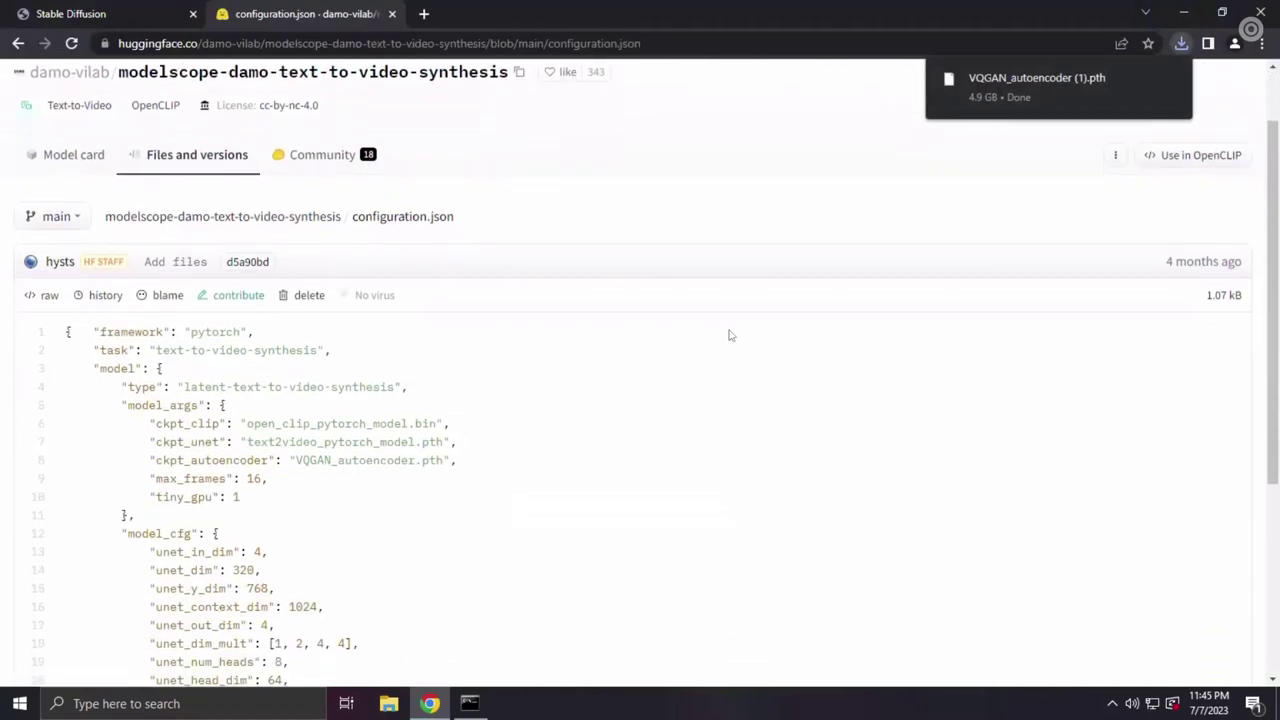
Step: Copy the entire JSON content of configuration.json, from line 1 through line 34
{"action": "left_click_drag", "start_coordinate": [66, 333], "coordinate": [252, 386]}
{"action": "scroll", "coordinate": [252, 386], "scroll_direction": "down", "scroll_amount": 1}
{"action": "scroll", "coordinate": [258, 429], "scroll_direction": "down", "scroll_amount": 2}
{"action": "left_click_drag", "start_coordinate": [62, 165], "coordinate": [173, 604]}
{"action": "scroll", "coordinate": [346, 331], "scroll_direction": "down", "scroll_amount": 2}
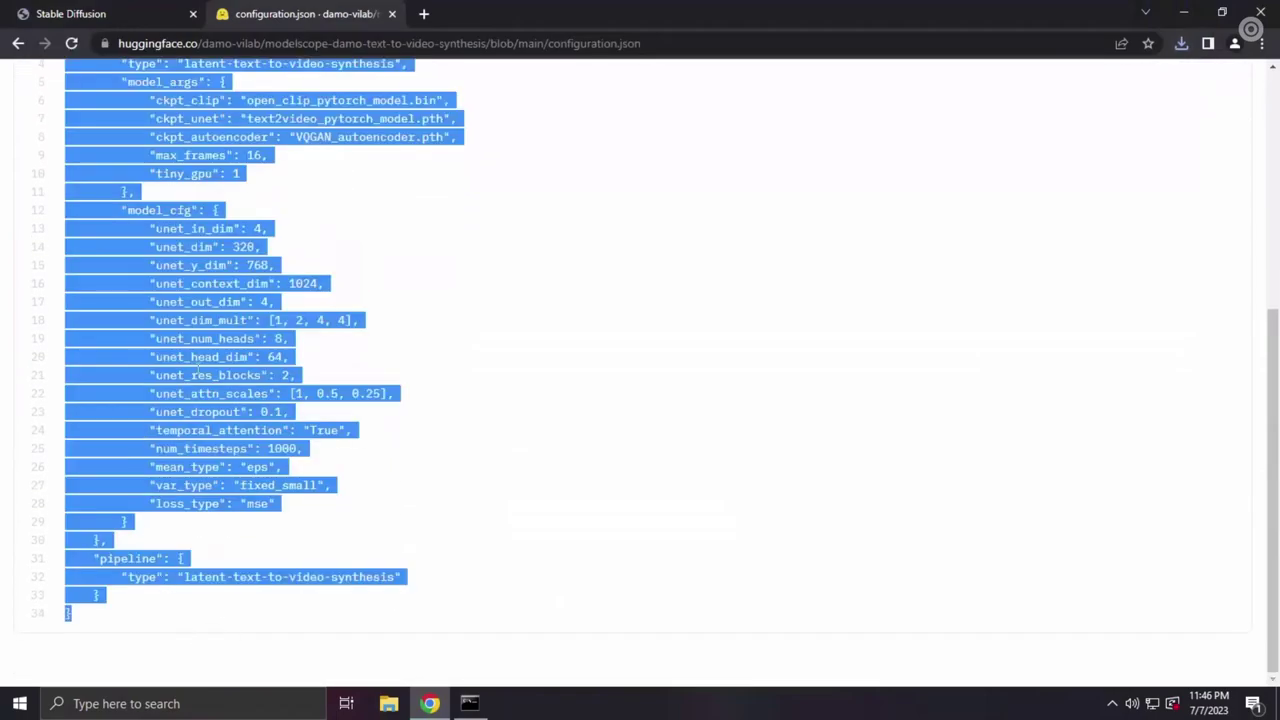
{"action": "right_click", "coordinate": [193, 375]}
{"action": "left_click", "coordinate": [214, 380]}
{"action": "left_click", "coordinate": [313, 347]}
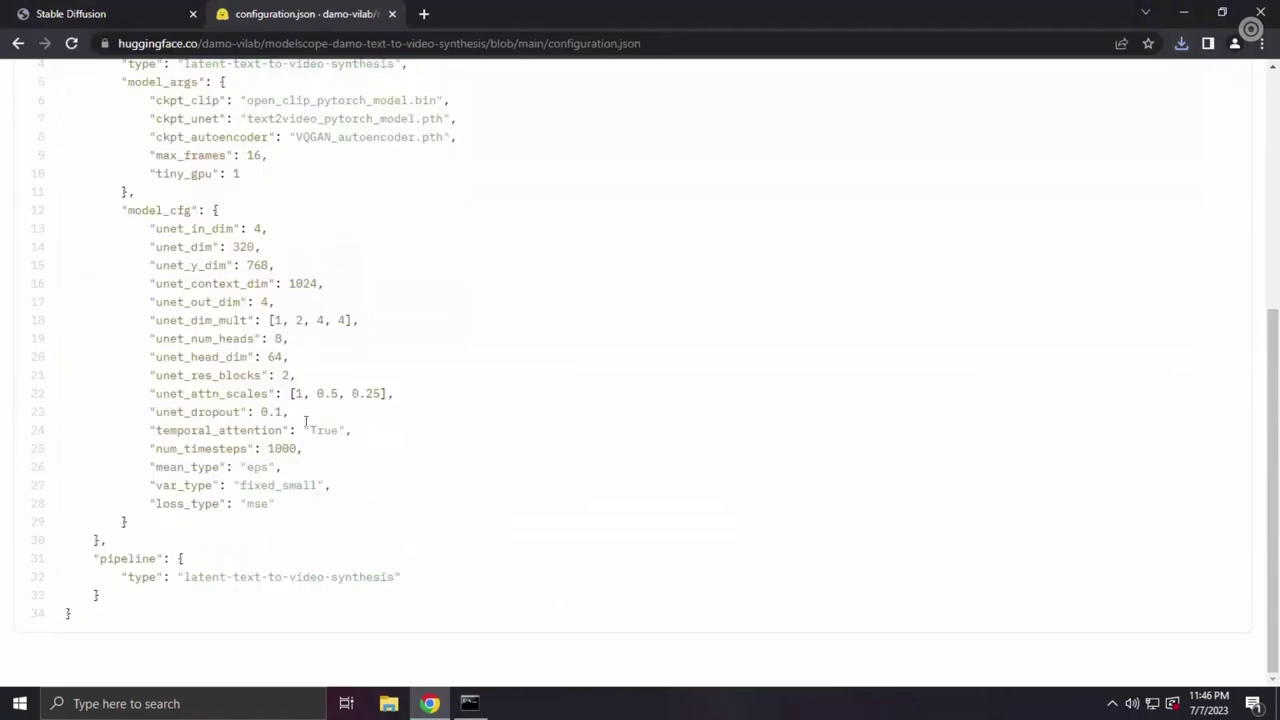
Step: Switch to File Explorer and open the AI folder through its shortcut on the Desktop
{"action": "scroll", "coordinate": [330, 400], "scroll_direction": "up", "scroll_amount": 2}
{"action": "scroll", "coordinate": [390, 420], "scroll_direction": "up", "scroll_amount": 2}
{"action": "scroll", "coordinate": [388, 515], "scroll_direction": "down", "scroll_amount": 1}
{"action": "right_click", "coordinate": [417, 655]}
{"action": "left_click", "coordinate": [417, 677]}
{"action": "left_click", "coordinate": [389, 703]}
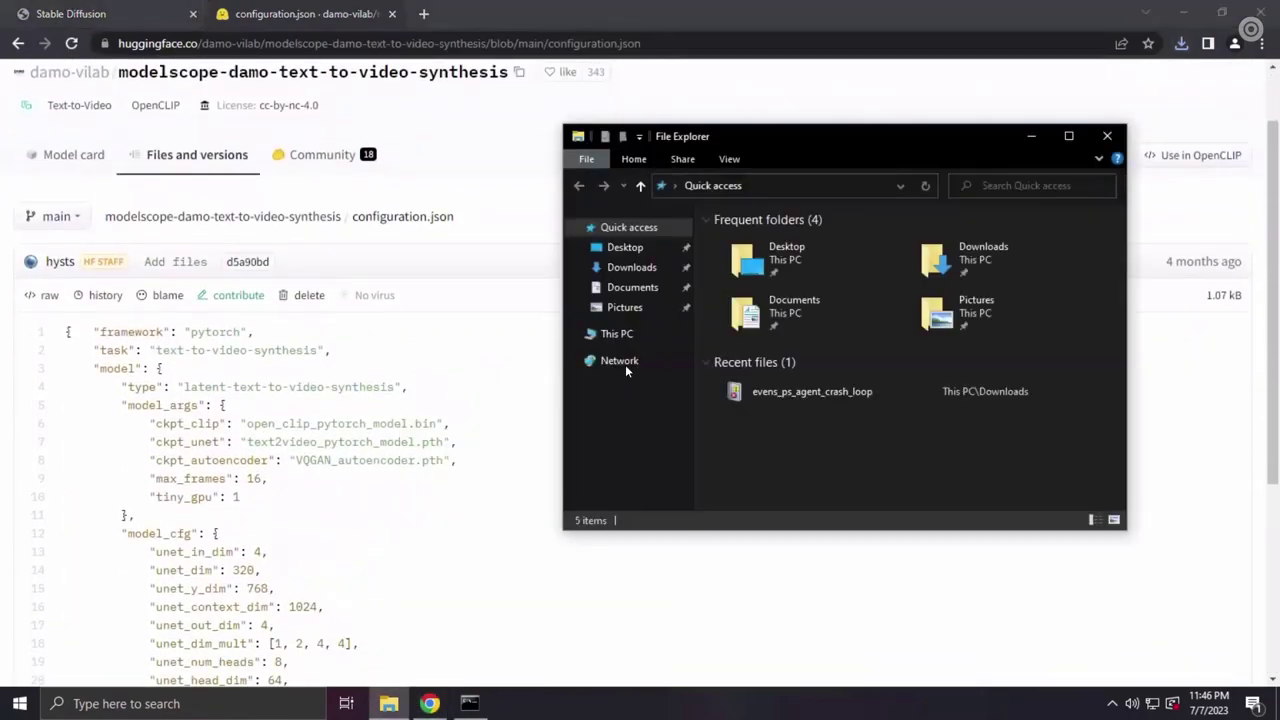
{"action": "left_click", "coordinate": [614, 338]}
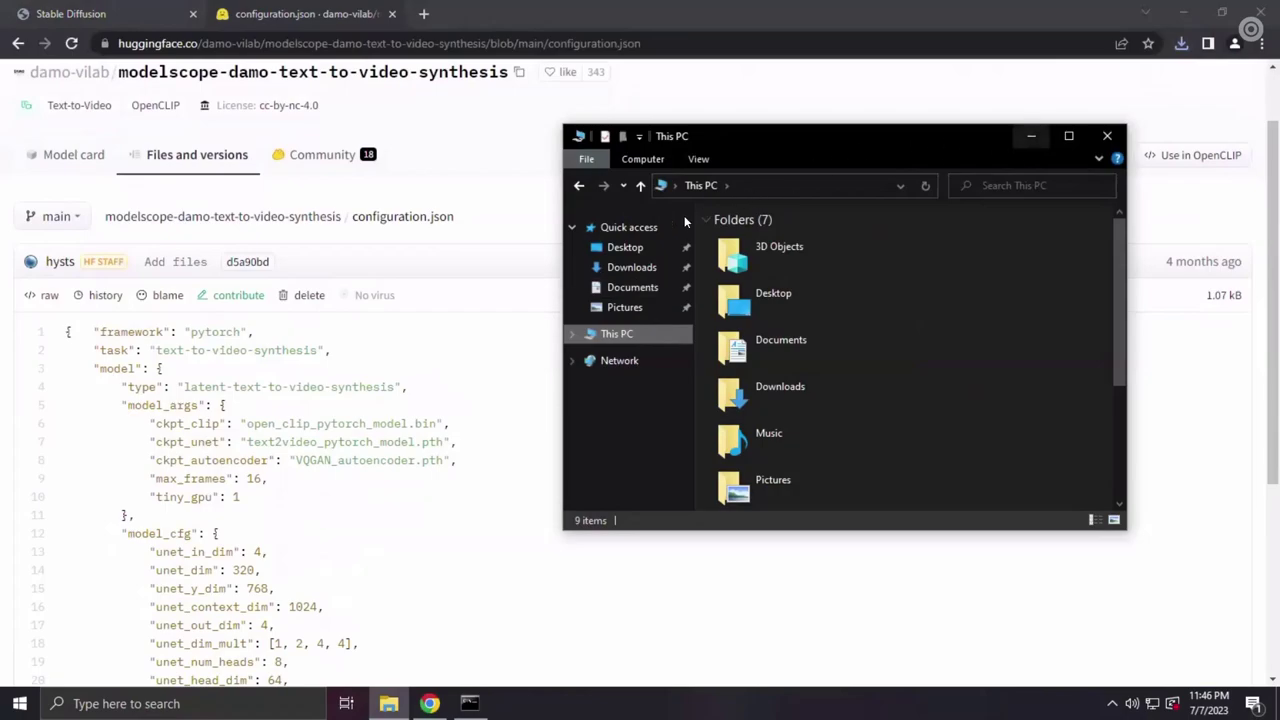
{"action": "left_click", "coordinate": [620, 247]}
{"action": "left_click", "coordinate": [740, 240]}
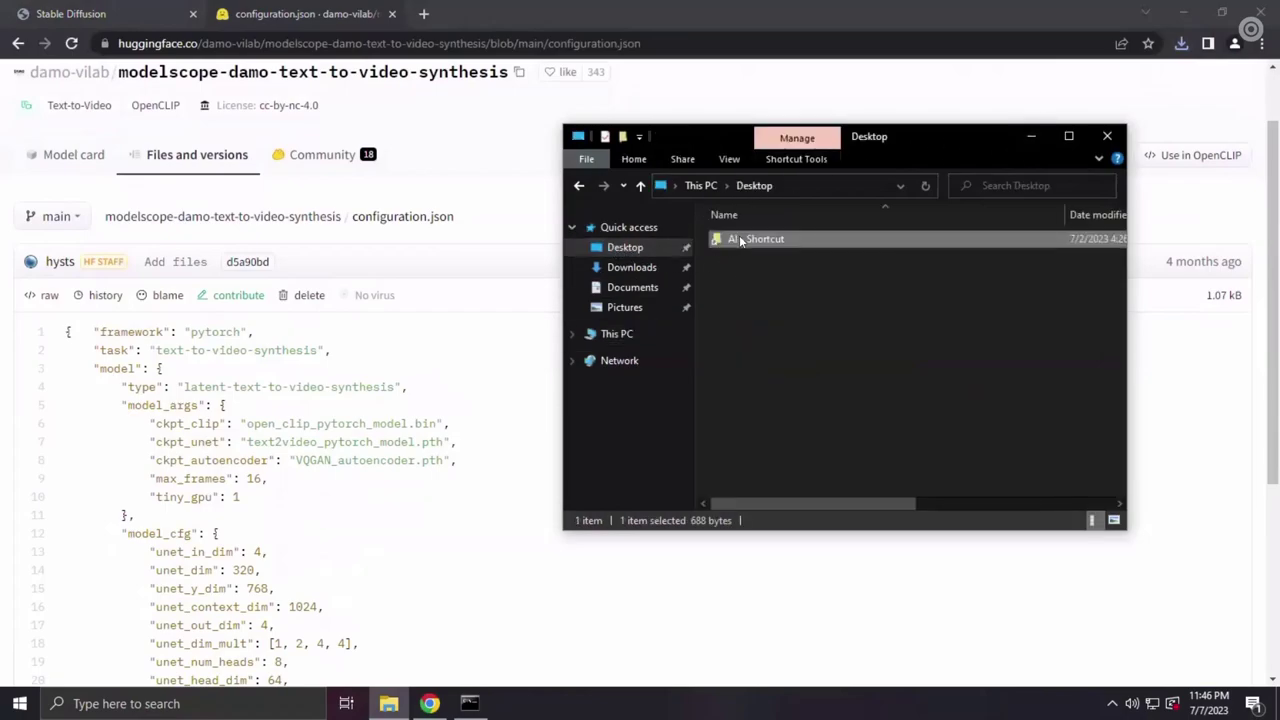
{"action": "double_click", "coordinate": [740, 240]}
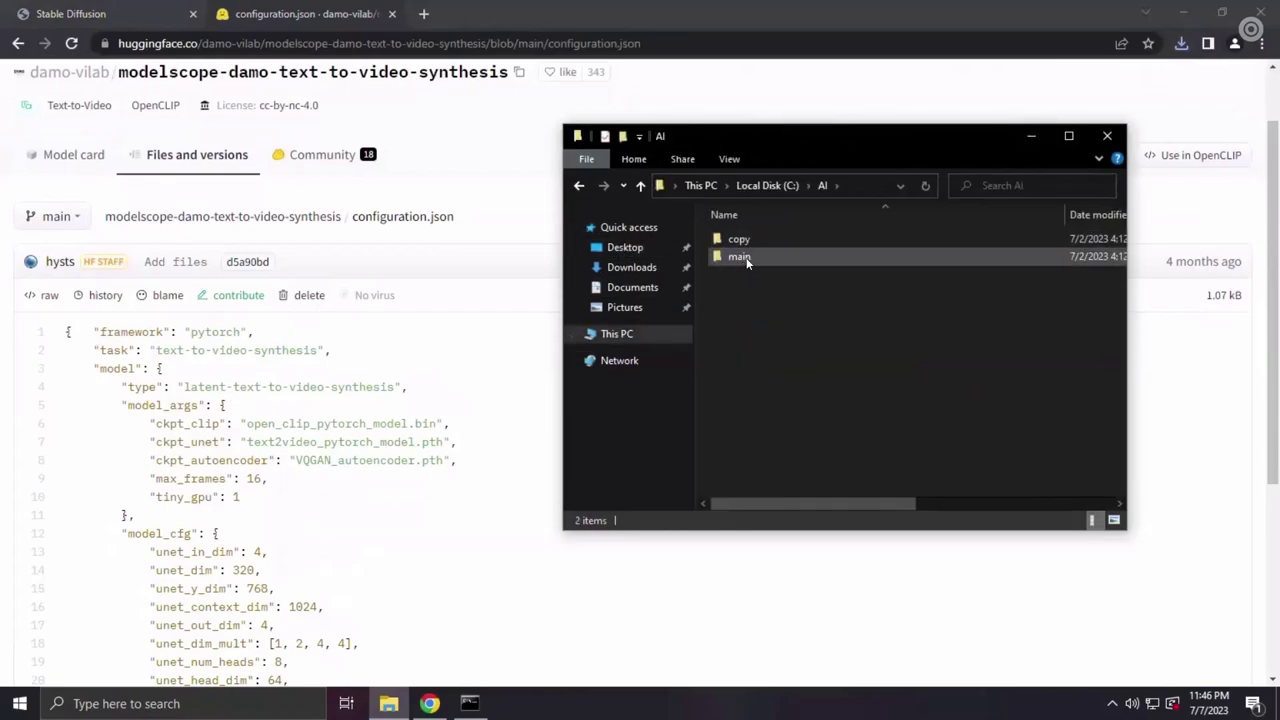
Step: Navigate from the AI folder through main, sd.webui and webui into the models folder
{"action": "double_click", "coordinate": [746, 258]}
{"action": "double_click", "coordinate": [746, 258]}
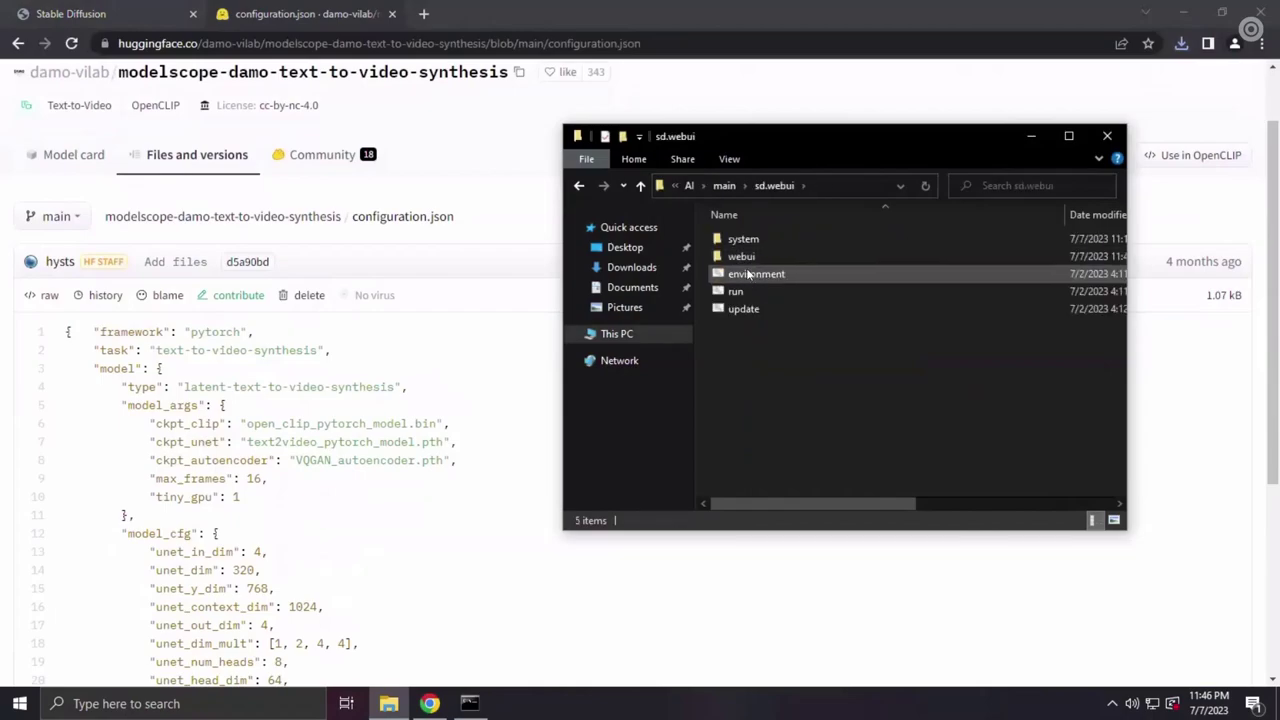
{"action": "double_click", "coordinate": [741, 257]}
{"action": "left_click", "coordinate": [741, 257]}
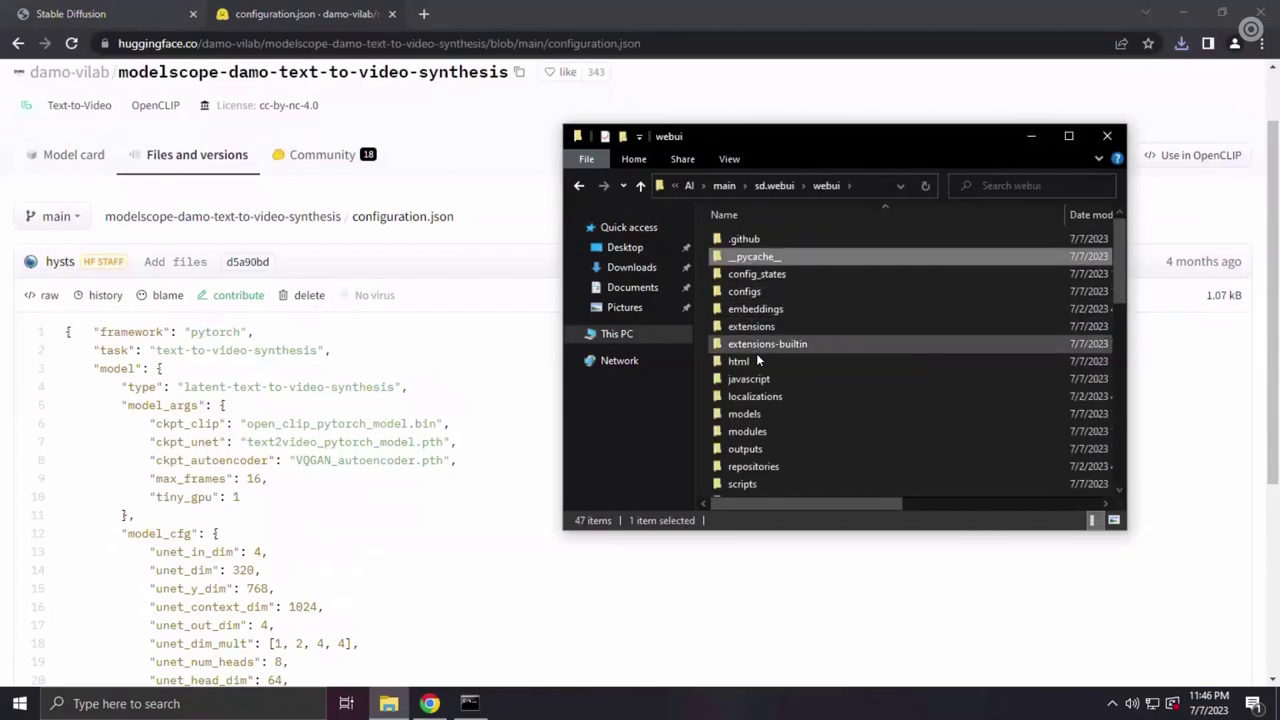
{"action": "scroll", "coordinate": [756, 352], "scroll_direction": "down", "scroll_amount": 1}
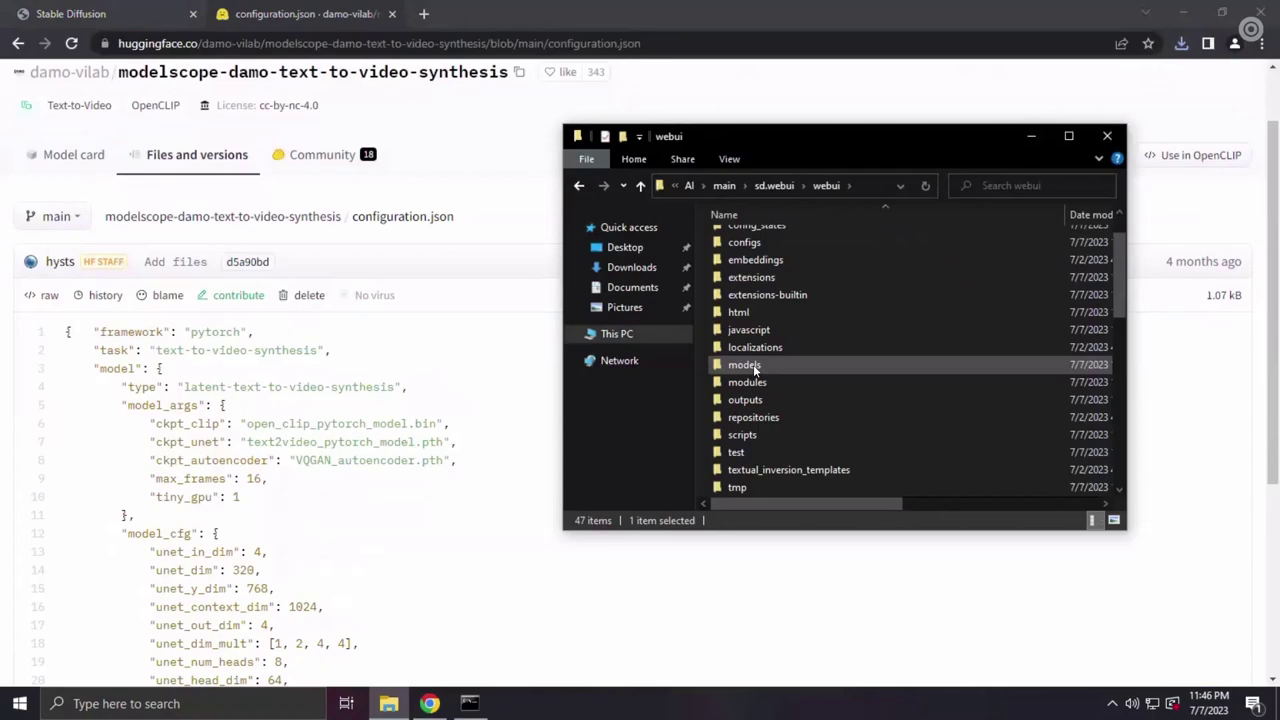
{"action": "mouse_move", "coordinate": [753, 364]}
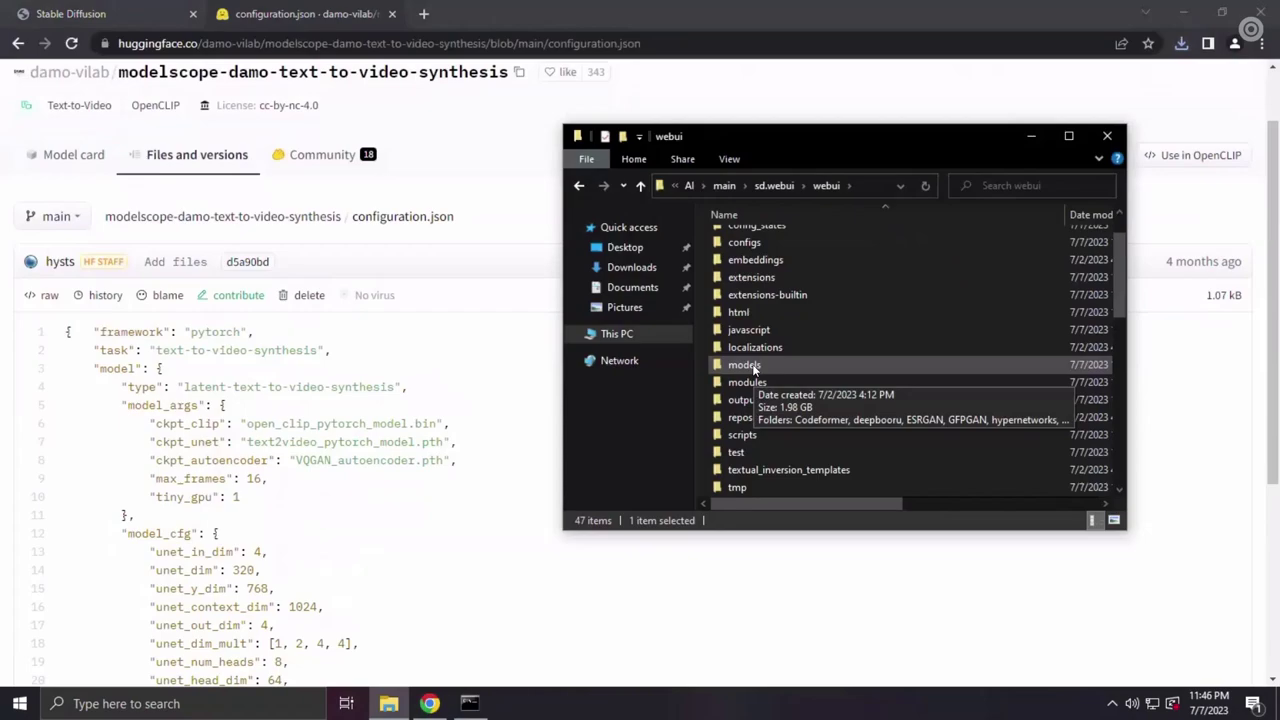
{"action": "double_click", "coordinate": [770, 366]}
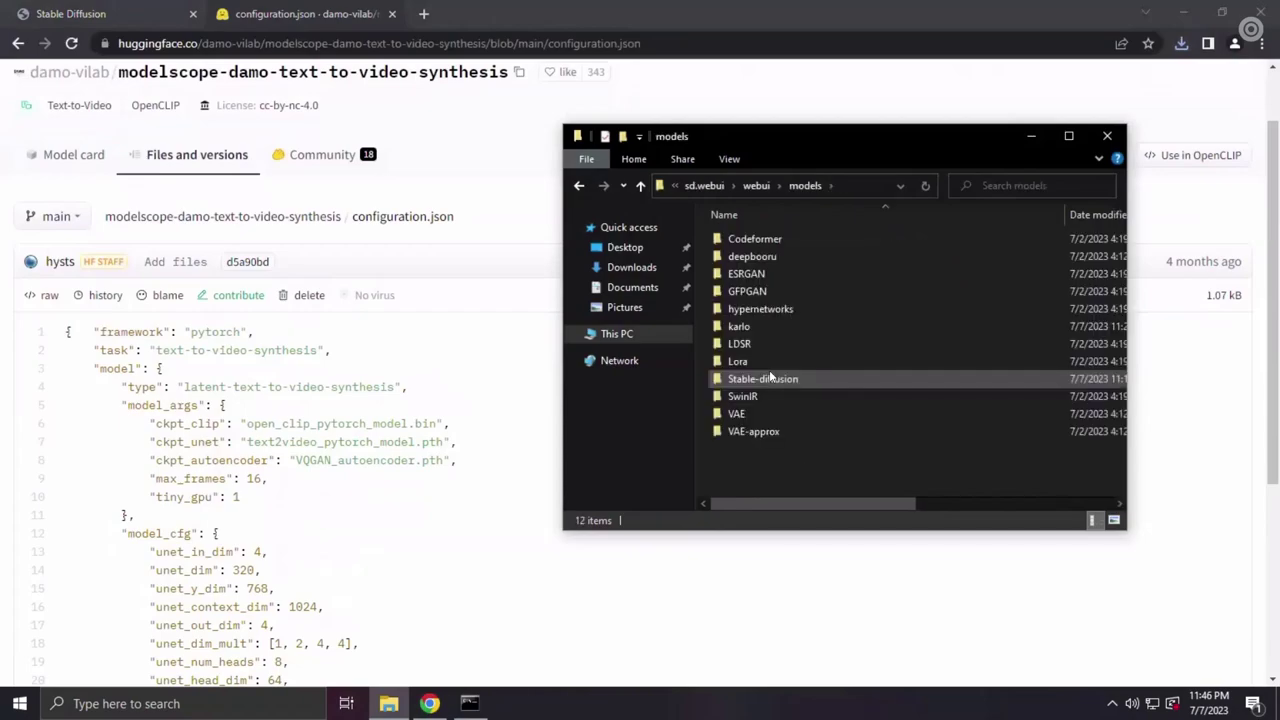
{"action": "left_click", "coordinate": [753, 184]}
{"action": "scroll", "coordinate": [767, 396], "scroll_direction": "down", "scroll_amount": 1}
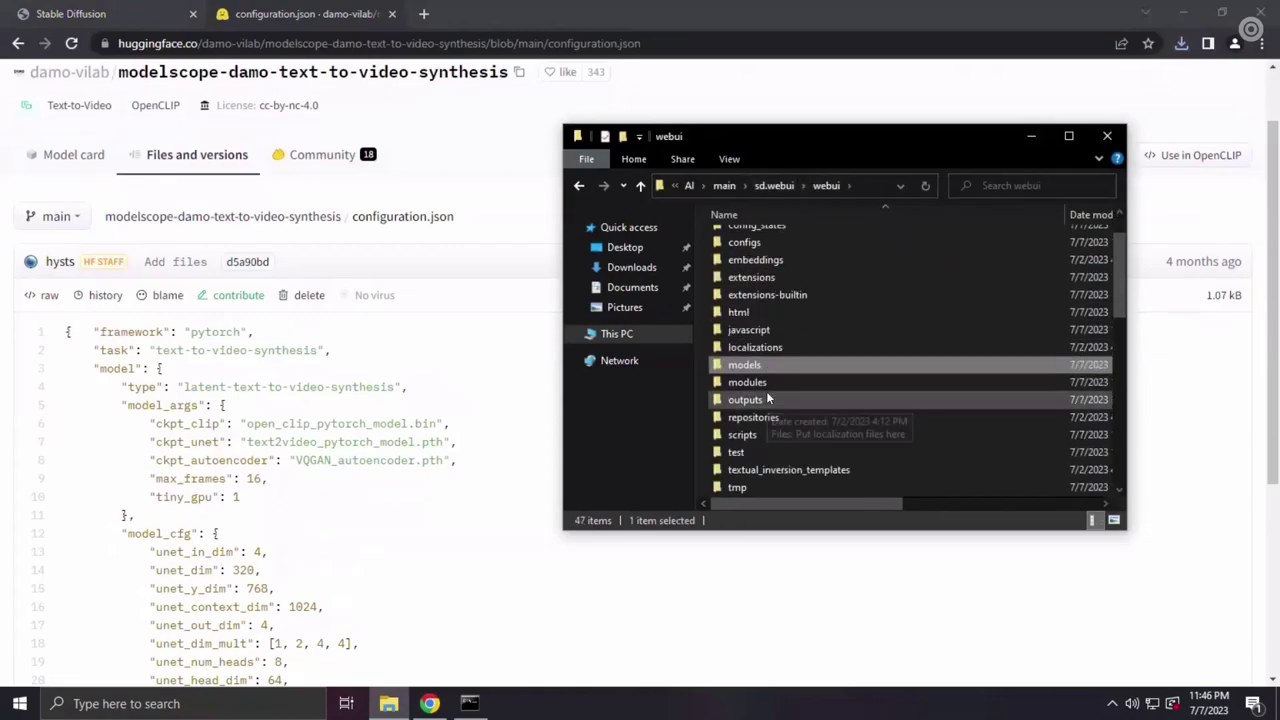
{"action": "double_click", "coordinate": [769, 364]}
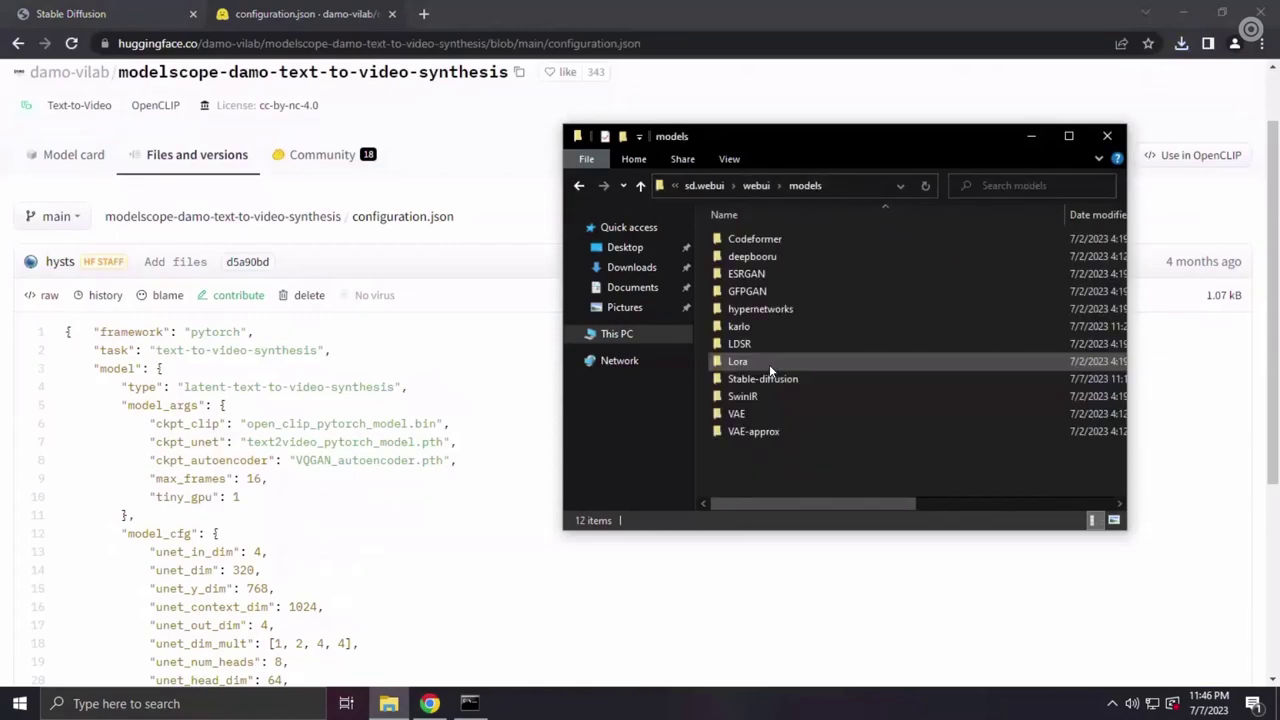
Step: Create a folder named ModelScope inside the webui models folder
{"action": "right_click", "coordinate": [745, 453]}
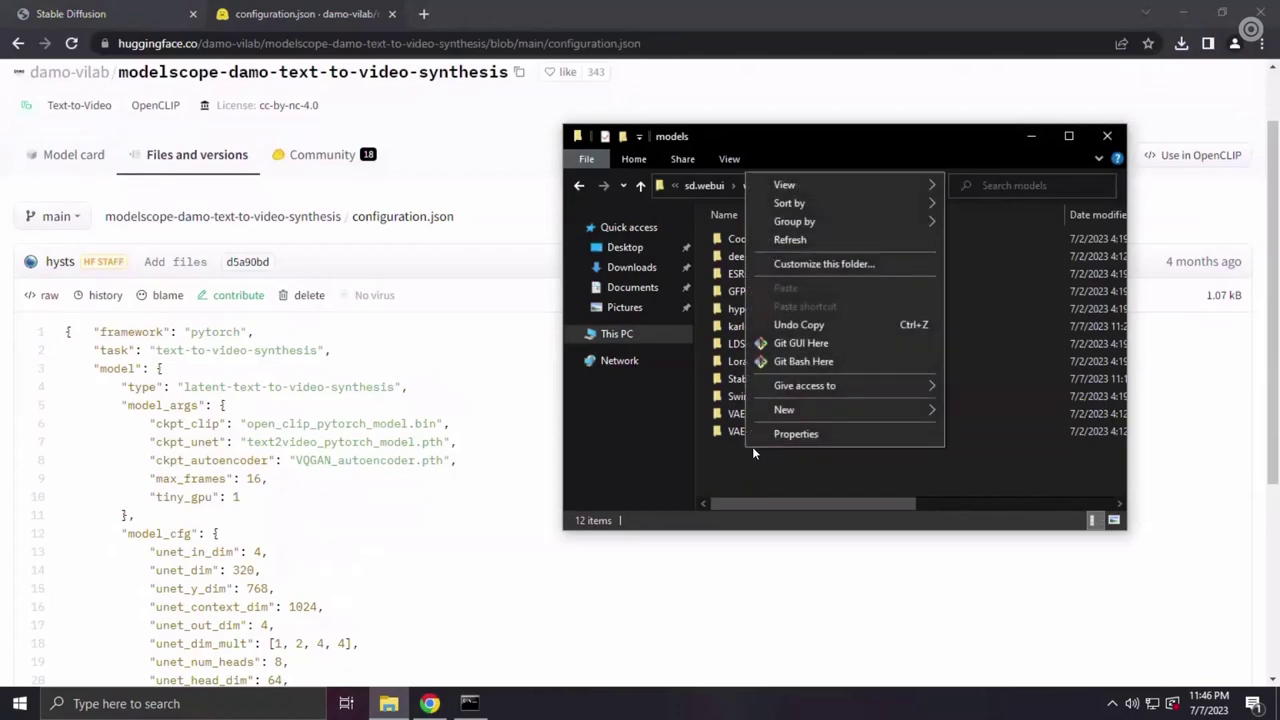
{"action": "mouse_move", "coordinate": [812, 410]}
{"action": "left_click", "coordinate": [1023, 414]}
{"action": "type", "text": "ModelS"}
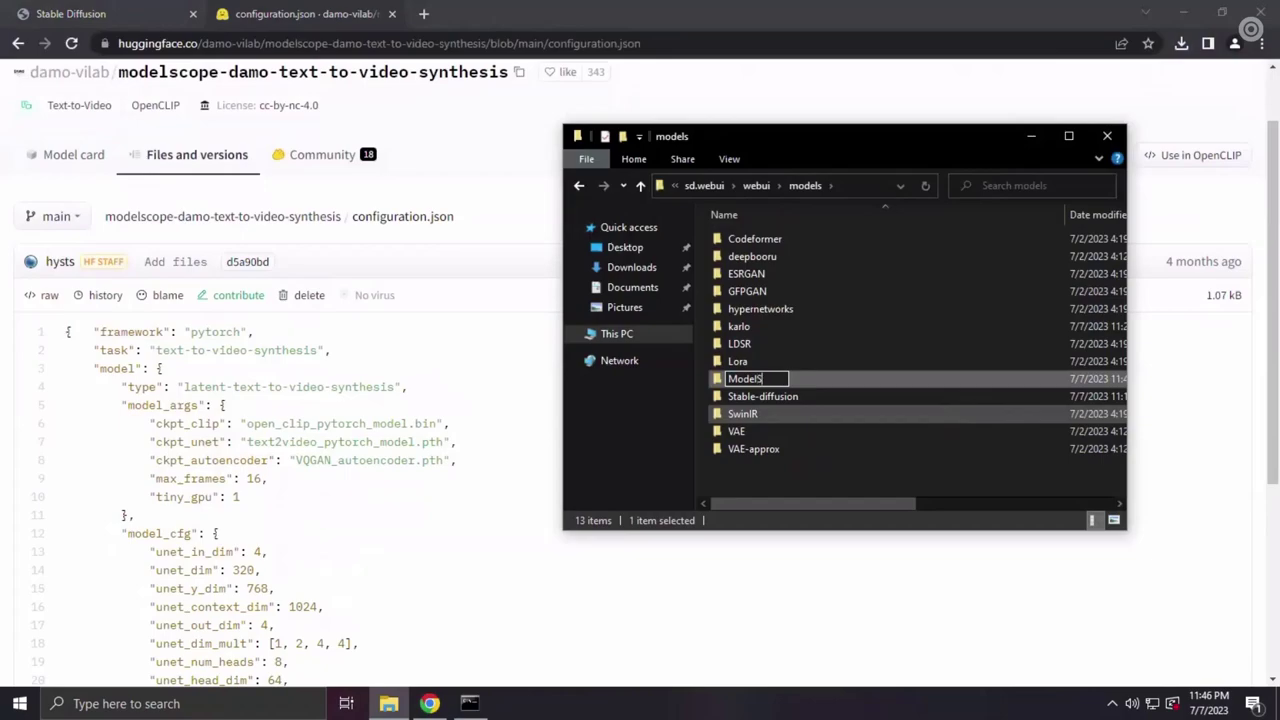
{"action": "type", "text": "cope"}
{"action": "key", "text": "BackSpace"}
{"action": "key", "text": "BackSpace"}
{"action": "key", "text": "BackSpace"}
{"action": "type", "text": "ope"}
{"action": "key", "text": "Return"}
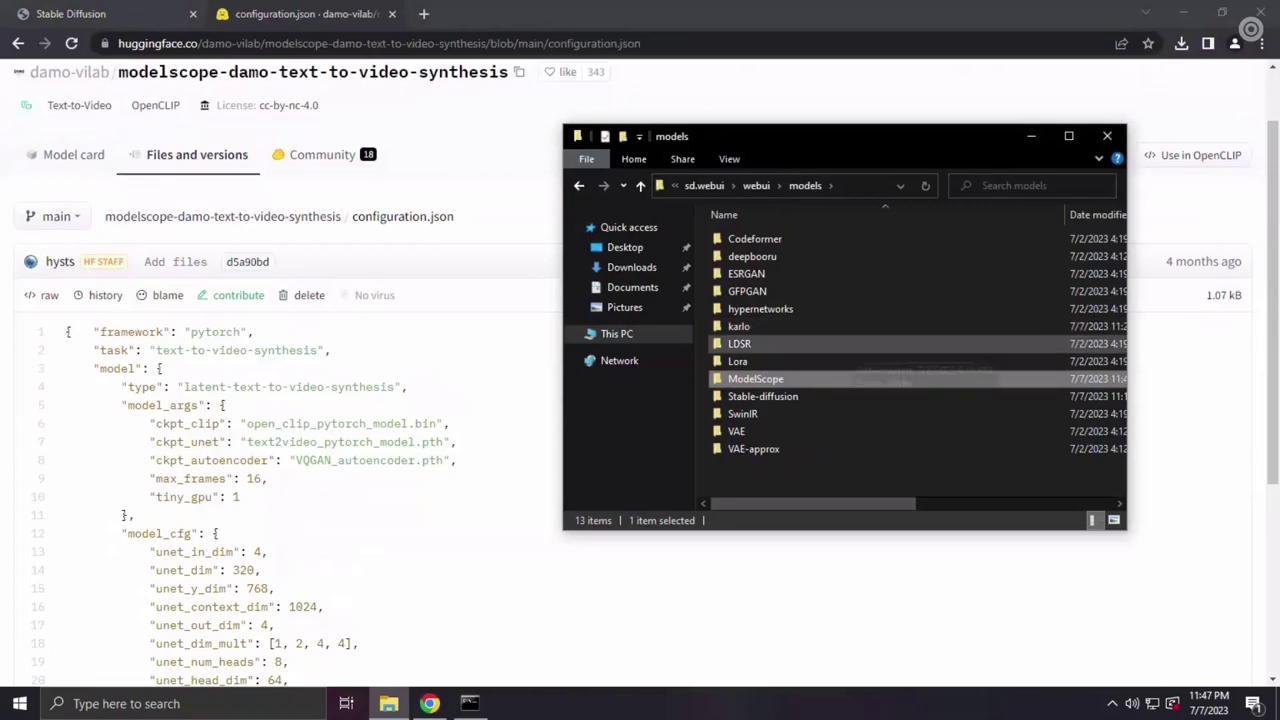
Step: Open the ModelScope folder and create a subfolder named t2v in it
{"action": "double_click", "coordinate": [766, 385]}
{"action": "right_click", "coordinate": [769, 325]}
{"action": "mouse_move", "coordinate": [858, 568]}
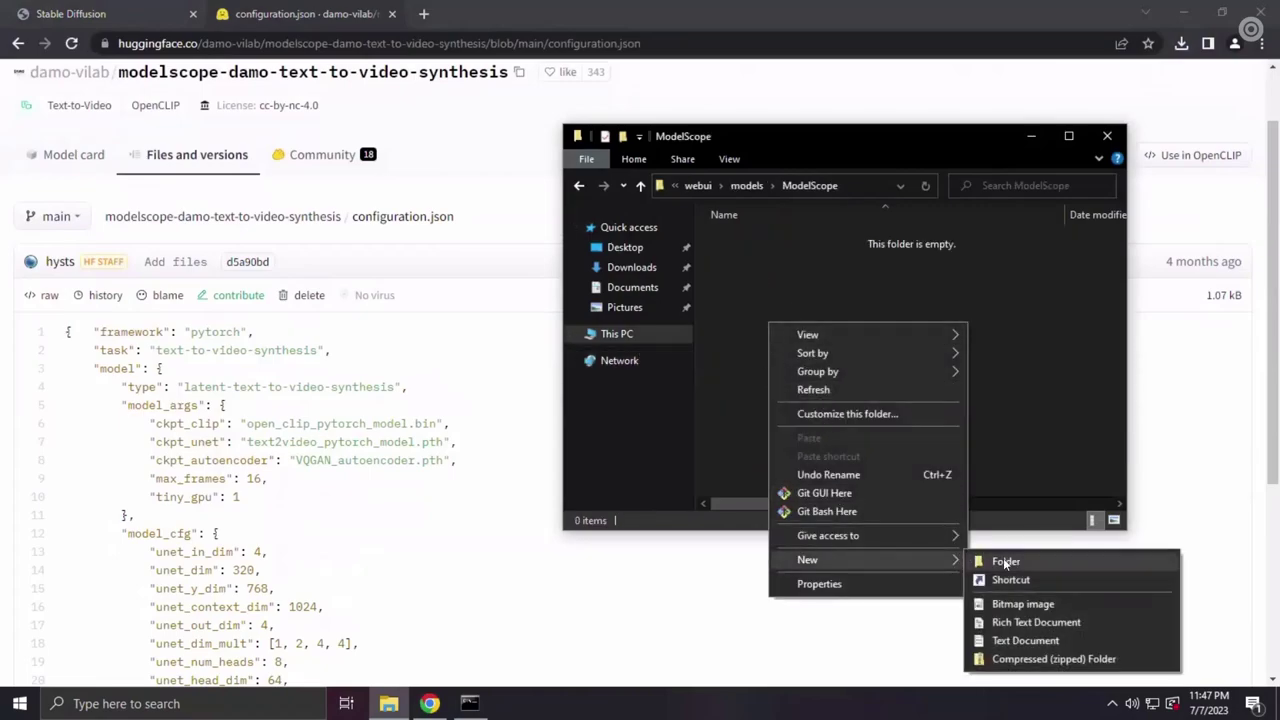
{"action": "left_click", "coordinate": [1005, 562]}
{"action": "key", "text": "BackSpace"}
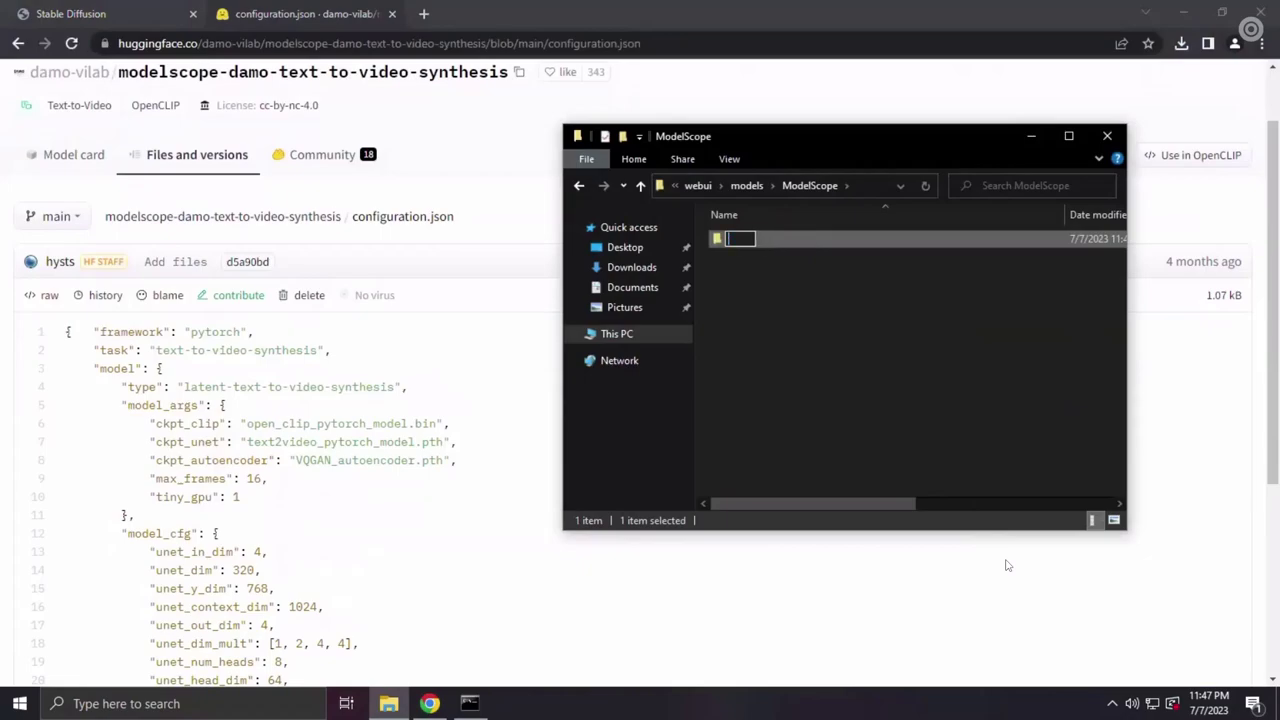
{"action": "type", "text": "t2v"}
{"action": "key", "text": "Return"}
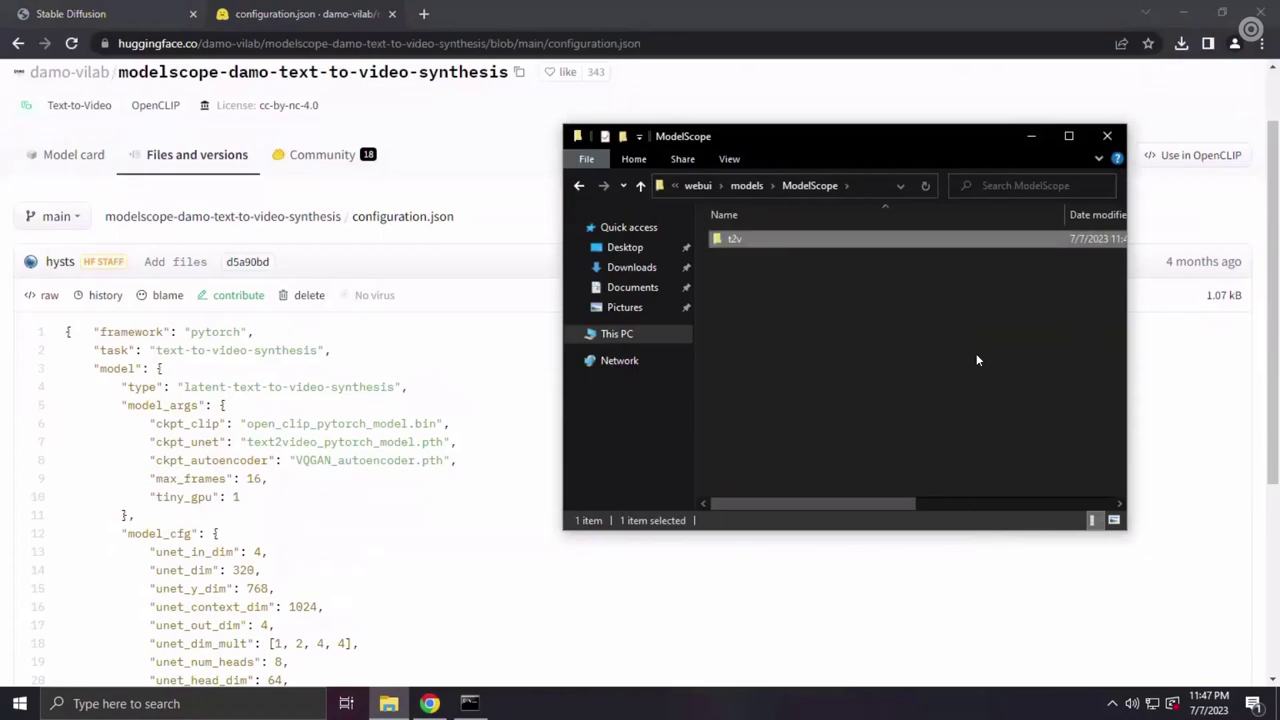
Step: Open the t2v folder and create a new text document in it, keeping the default file name
{"action": "double_click", "coordinate": [766, 244]}
{"action": "left_click_drag", "start_coordinate": [816, 143], "coordinate": [699, 140]}
{"action": "right_click", "coordinate": [678, 316]}
{"action": "mouse_move", "coordinate": [748, 548]}
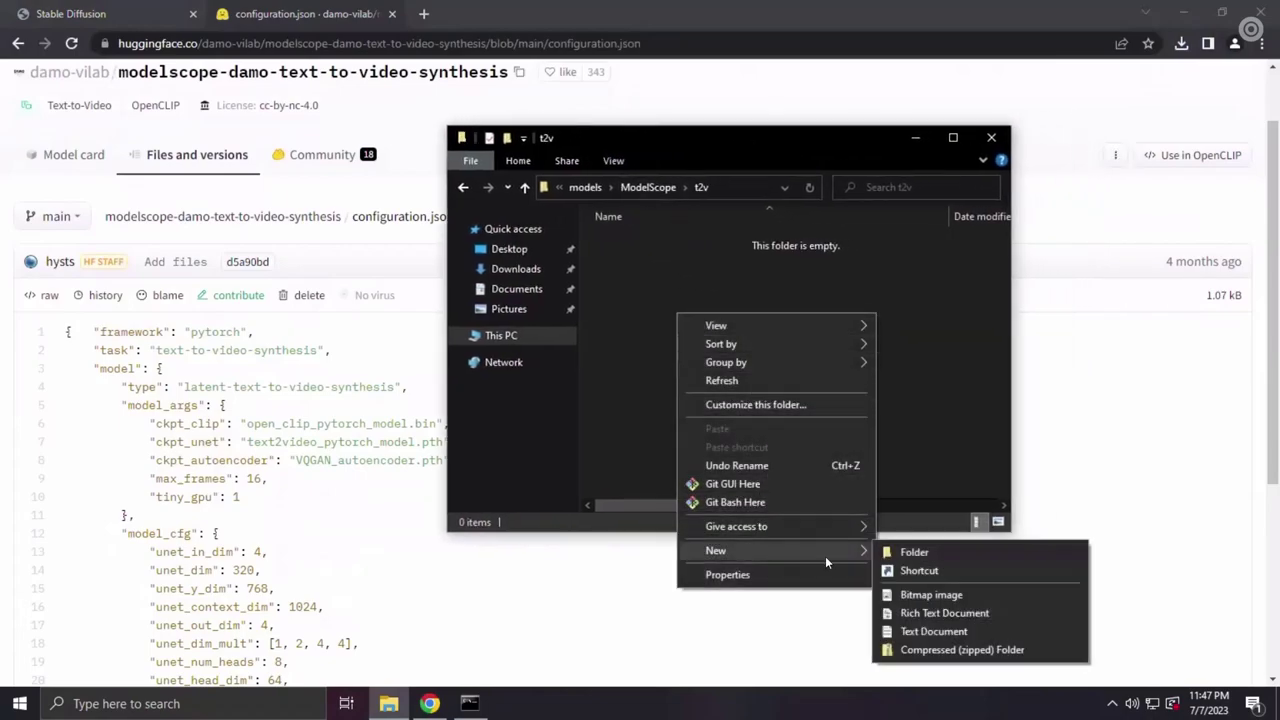
{"action": "left_click", "coordinate": [934, 631]}
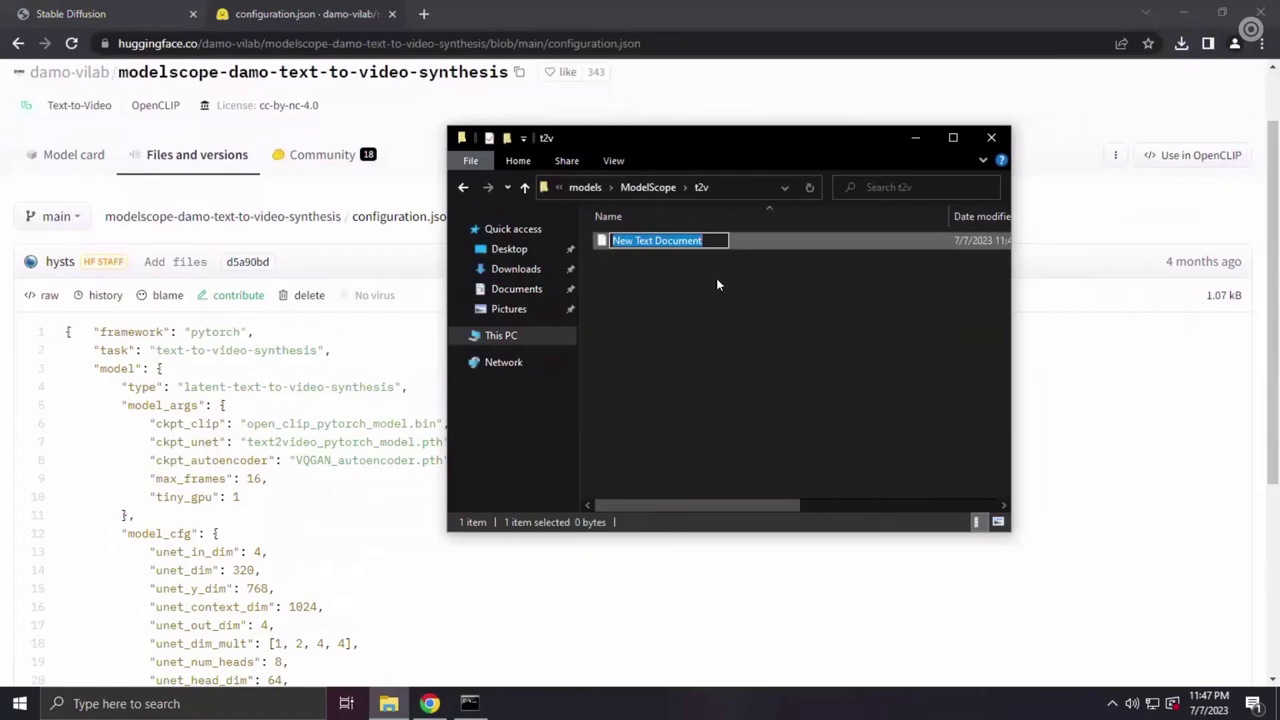
{"action": "key", "text": "Return"}
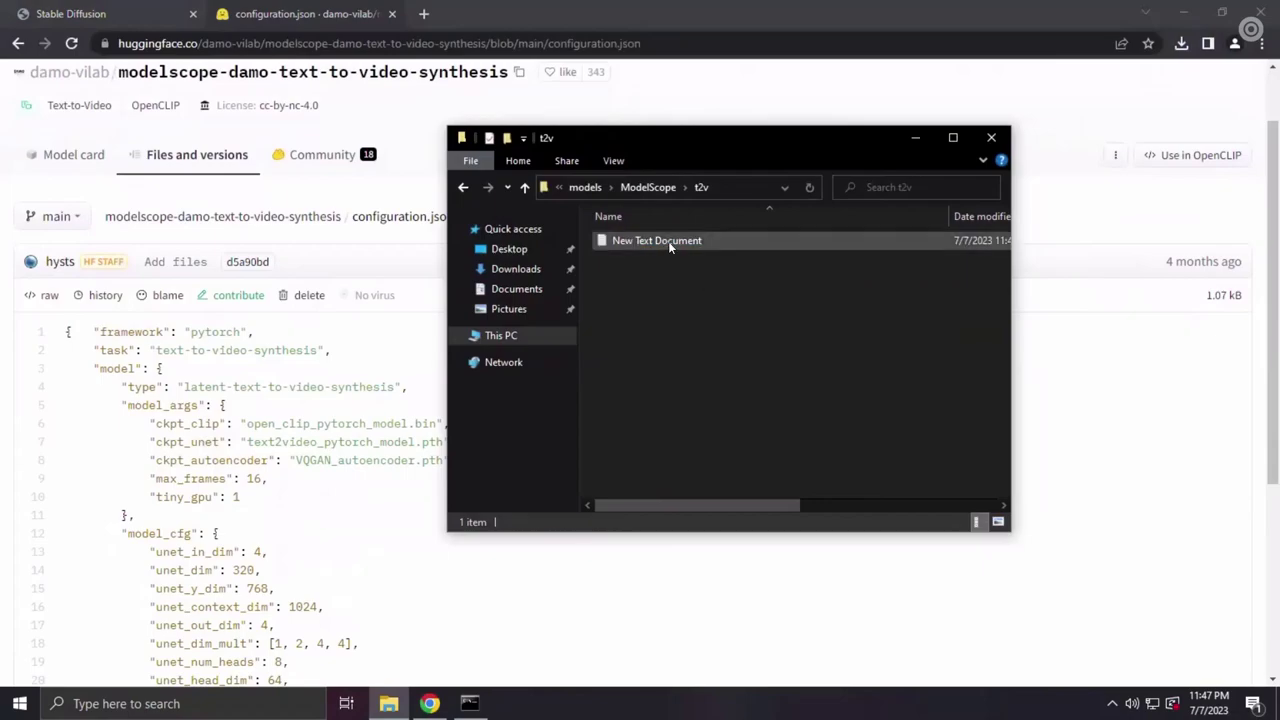
Step: Open the new text document in Notepad and paste the copied JSON configuration into it
{"action": "double_click", "coordinate": [668, 240]}
{"action": "right_click", "coordinate": [437, 231]}
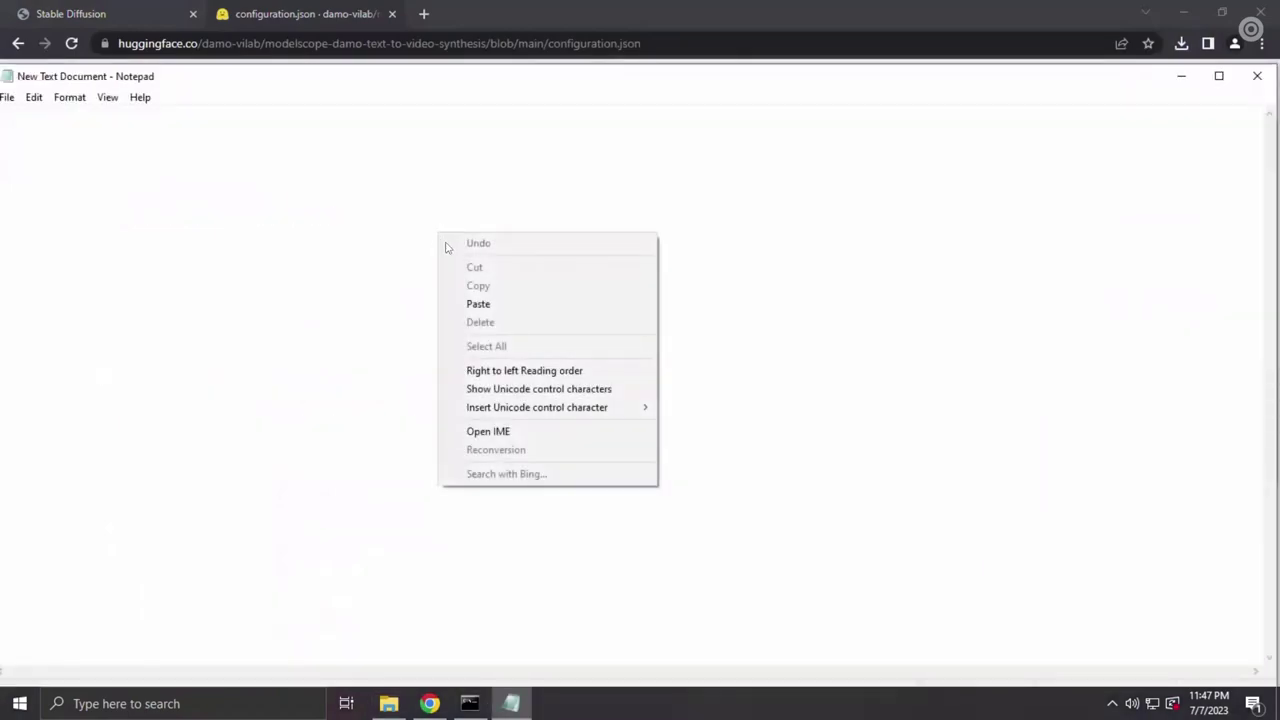
{"action": "left_click", "coordinate": [468, 303]}
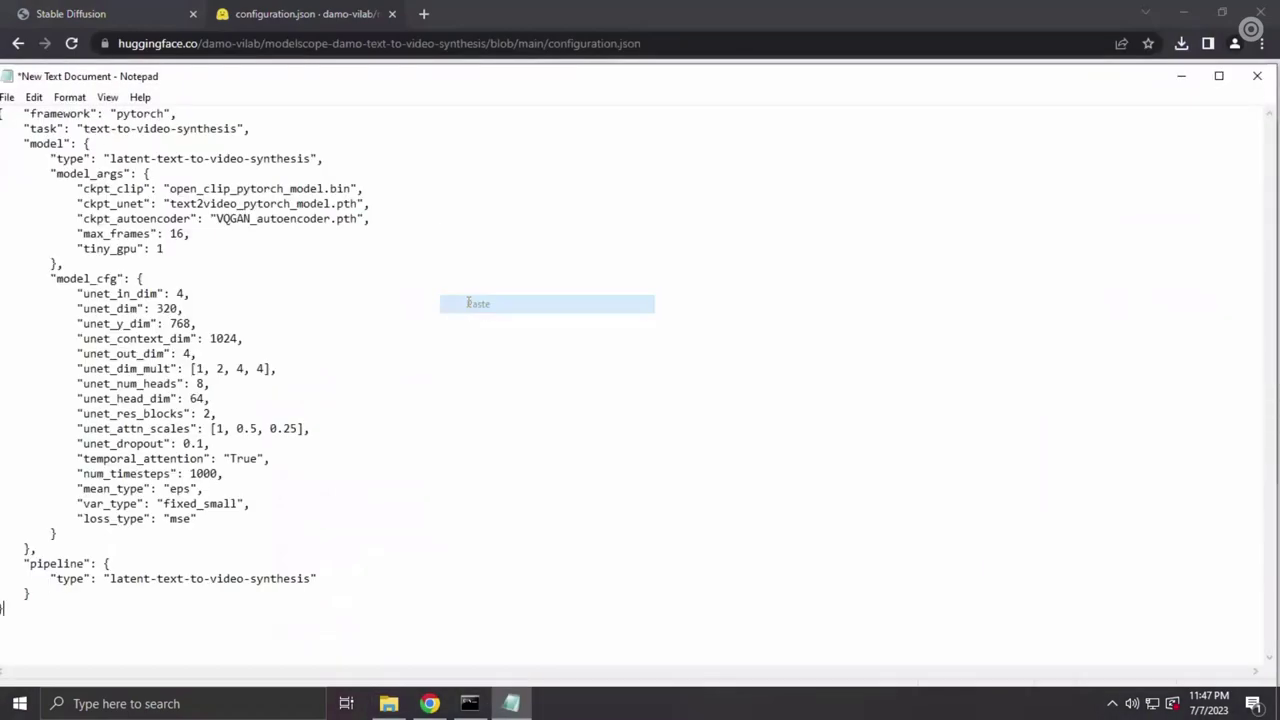
Step: Save the pasted text in the t2v folder under the name configuration.json, with the file type set to All Files
{"action": "left_click", "coordinate": [6, 97]}
{"action": "left_click", "coordinate": [40, 186]}
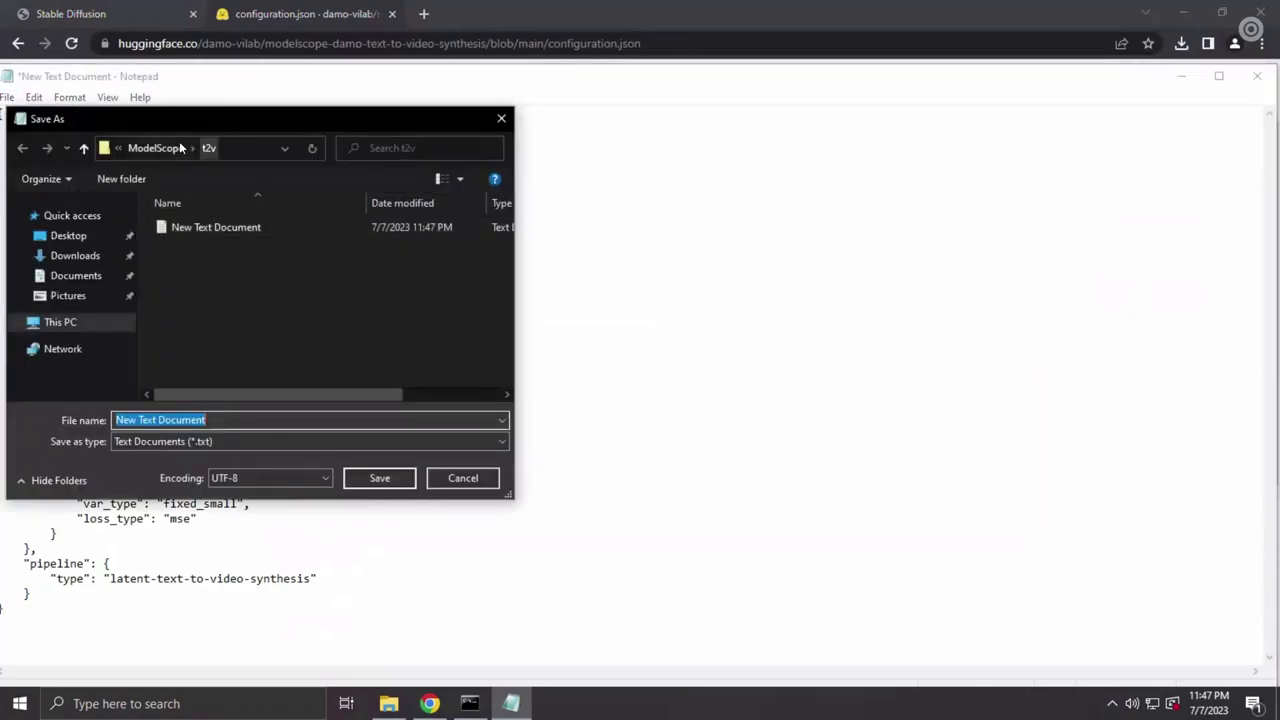
{"action": "left_click_drag", "start_coordinate": [190, 124], "coordinate": [313, 124]}
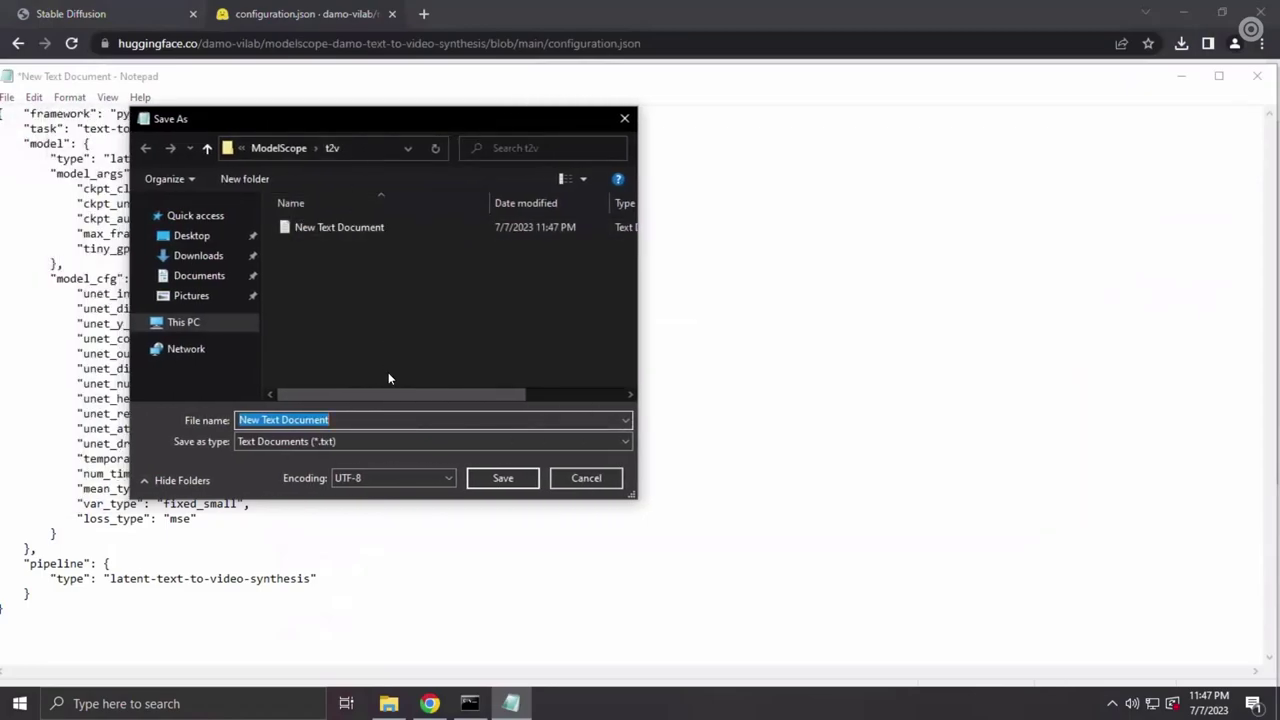
{"action": "key", "text": "BackSpace"}
{"action": "type", "text": "configuration.json"}
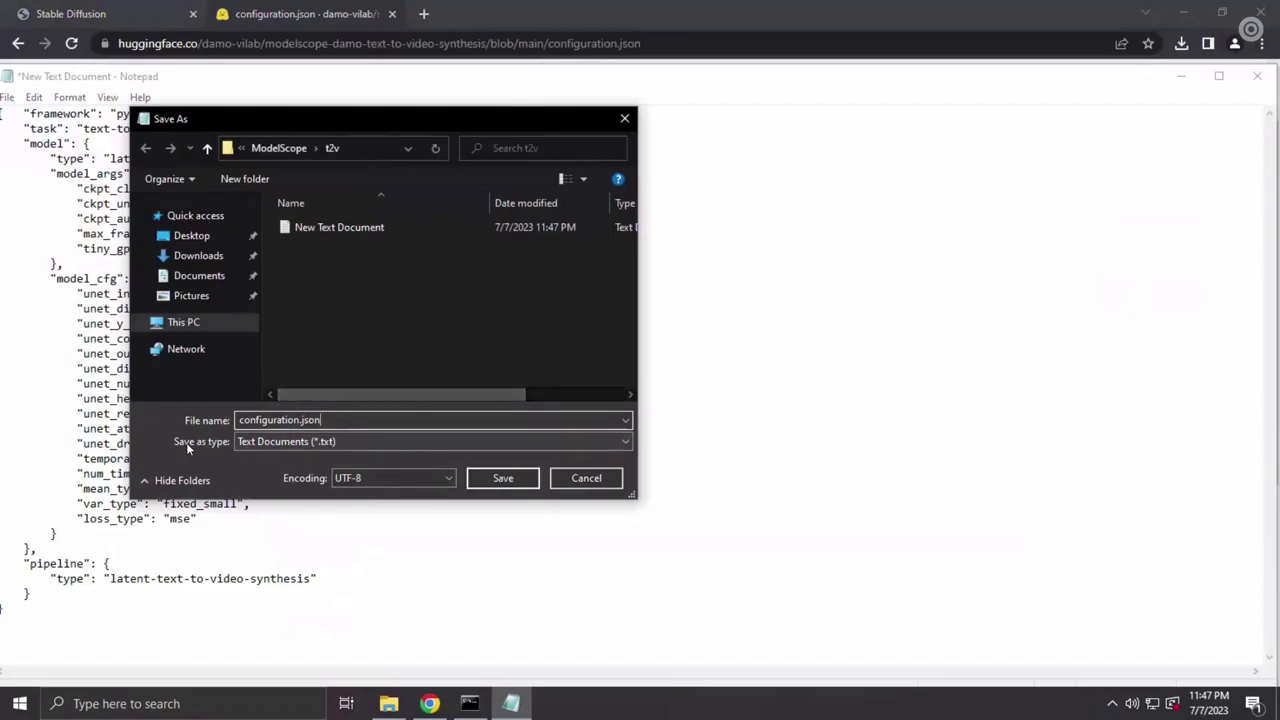
{"action": "left_click", "coordinate": [261, 445]}
{"action": "left_click", "coordinate": [255, 469]}
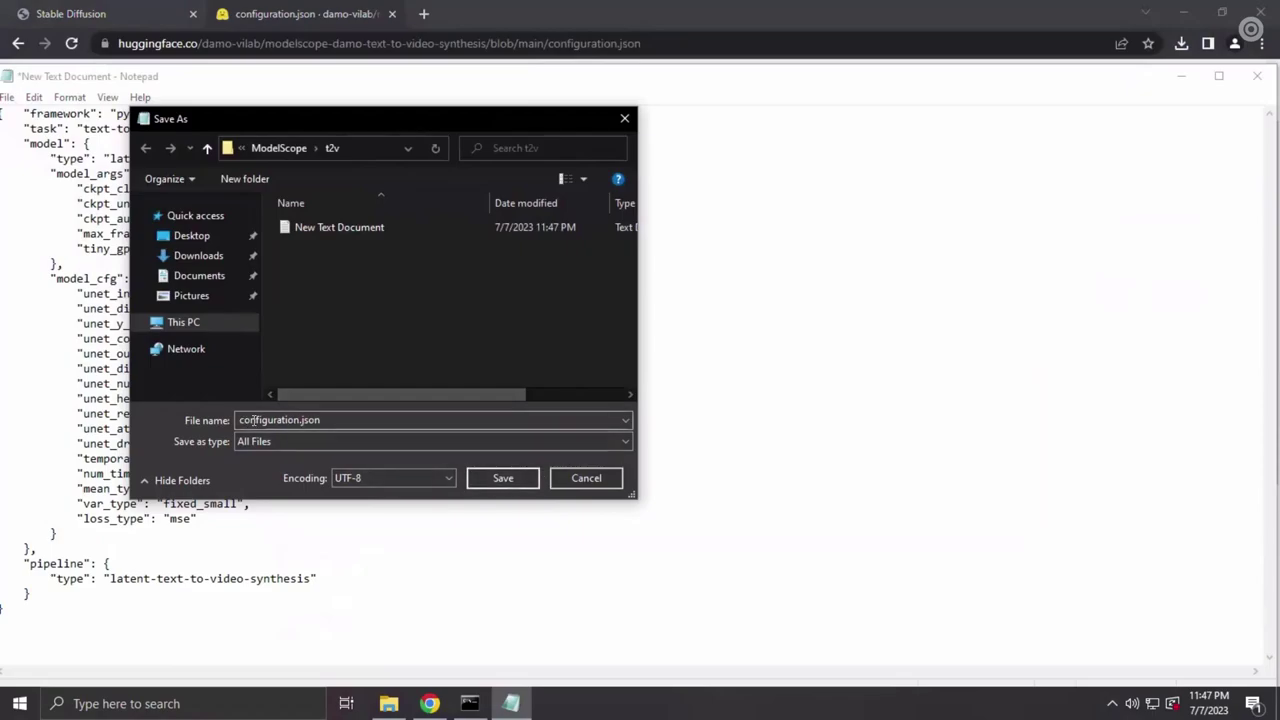
{"action": "left_click", "coordinate": [503, 478]}
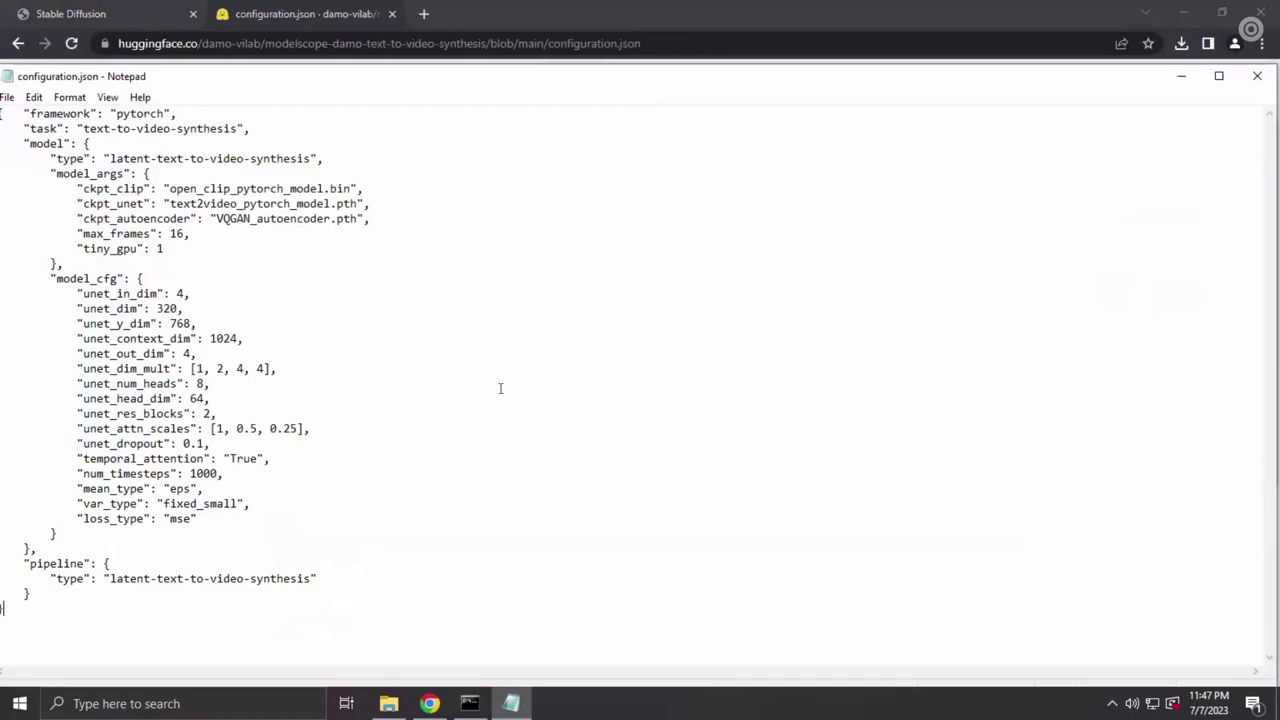
Step: Close Notepad and delete the empty New Text Document from the t2v folder
{"action": "left_click", "coordinate": [1257, 76]}
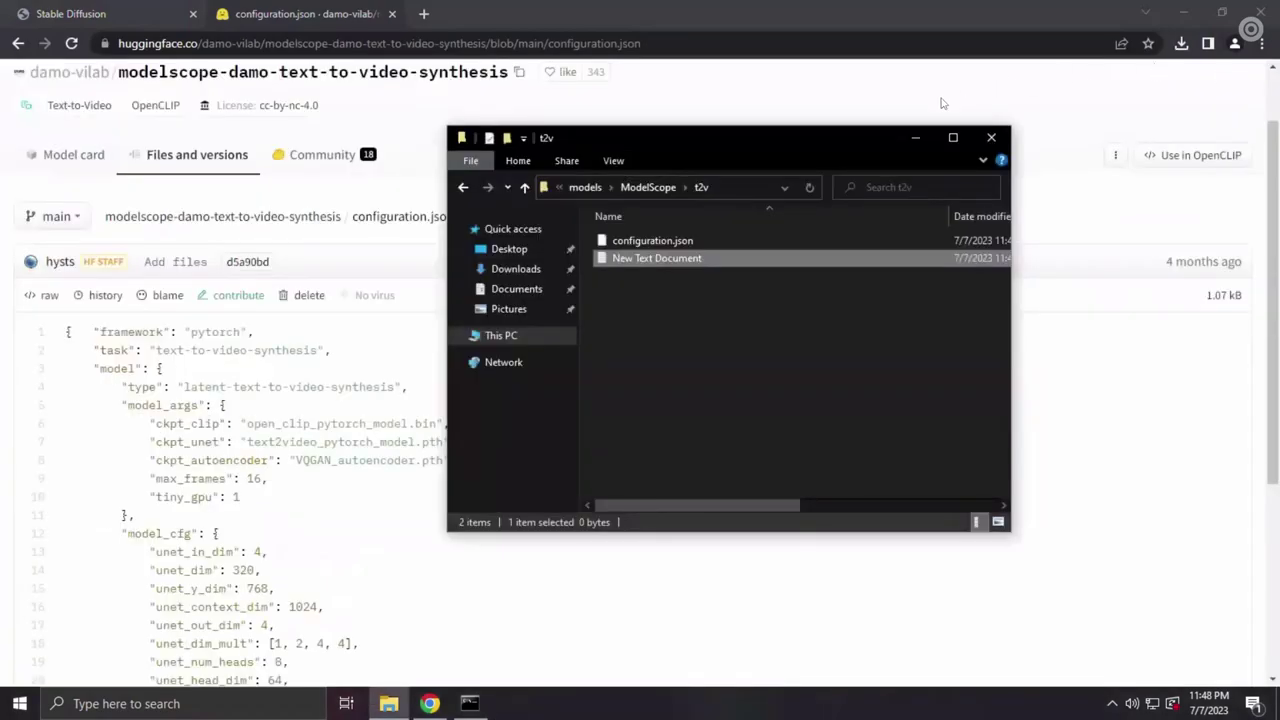
{"action": "right_click", "coordinate": [635, 260]}
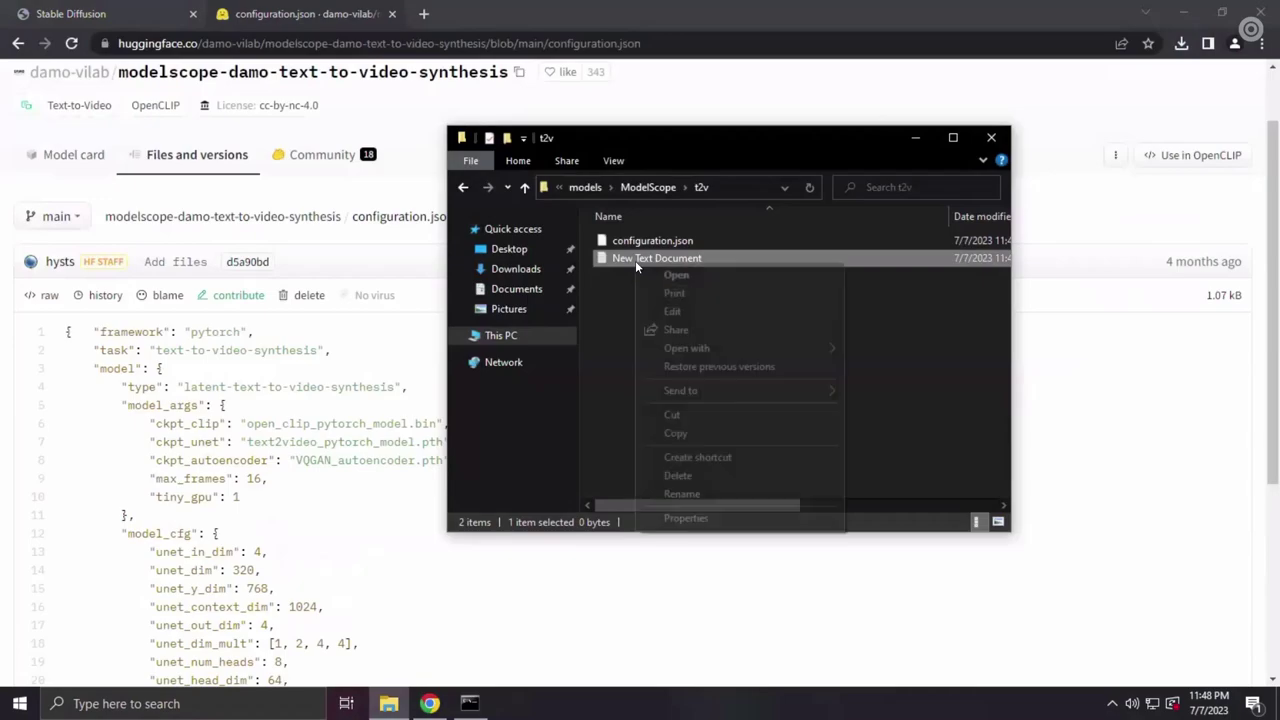
{"action": "left_click", "coordinate": [677, 476]}
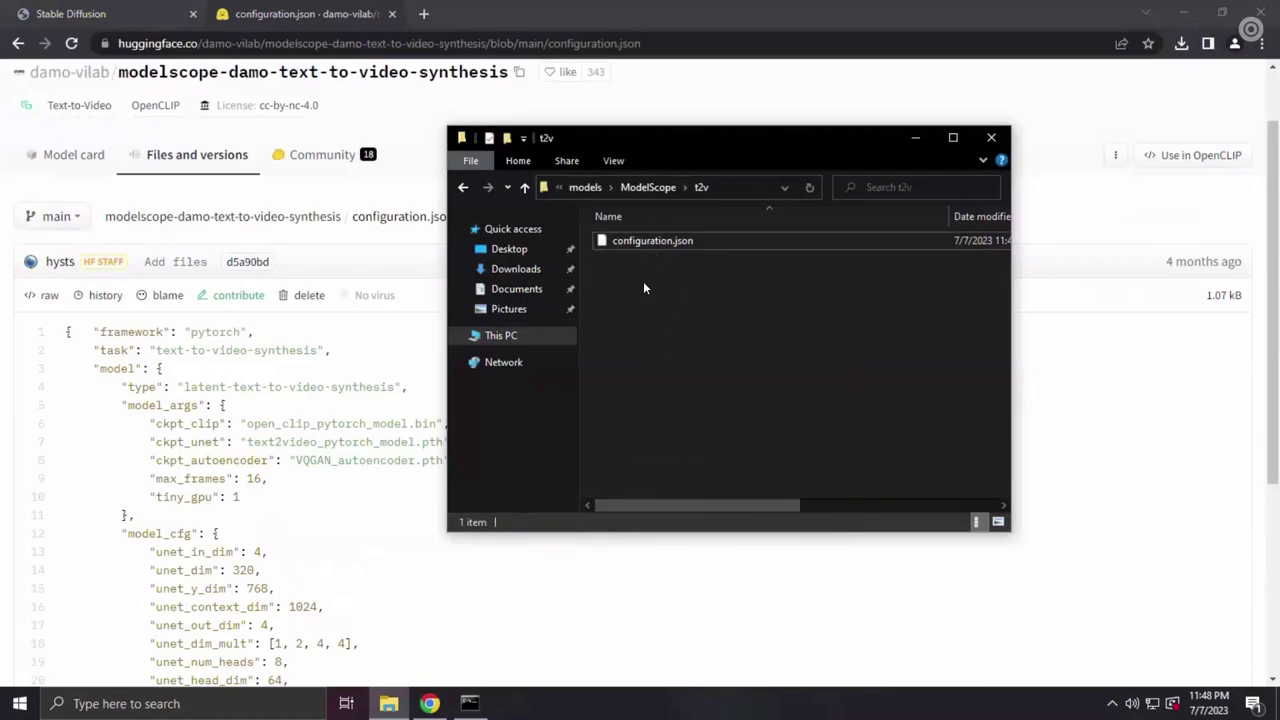
Step: Open the Downloads folder and copy the VQGAN_autoencoder.pth file, not the duplicate with (1) in its name
{"action": "left_click", "coordinate": [516, 270]}
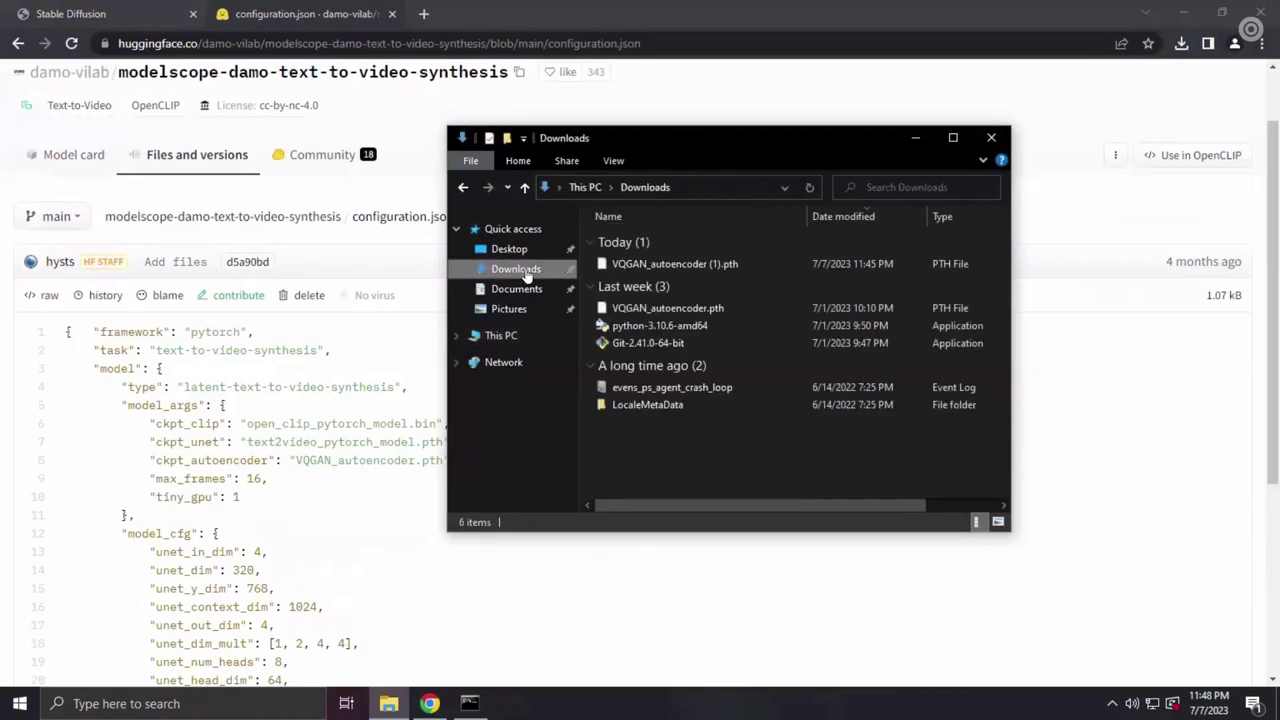
{"action": "left_click", "coordinate": [692, 312]}
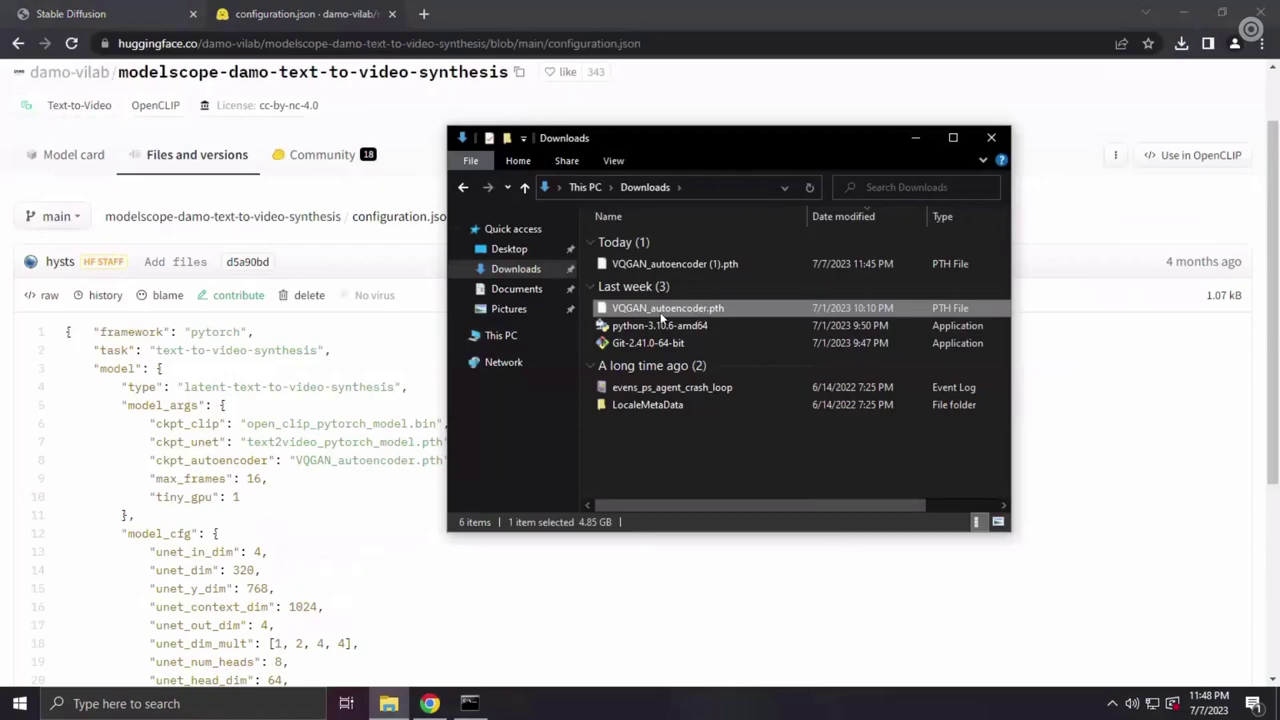
{"action": "left_click", "coordinate": [643, 266]}
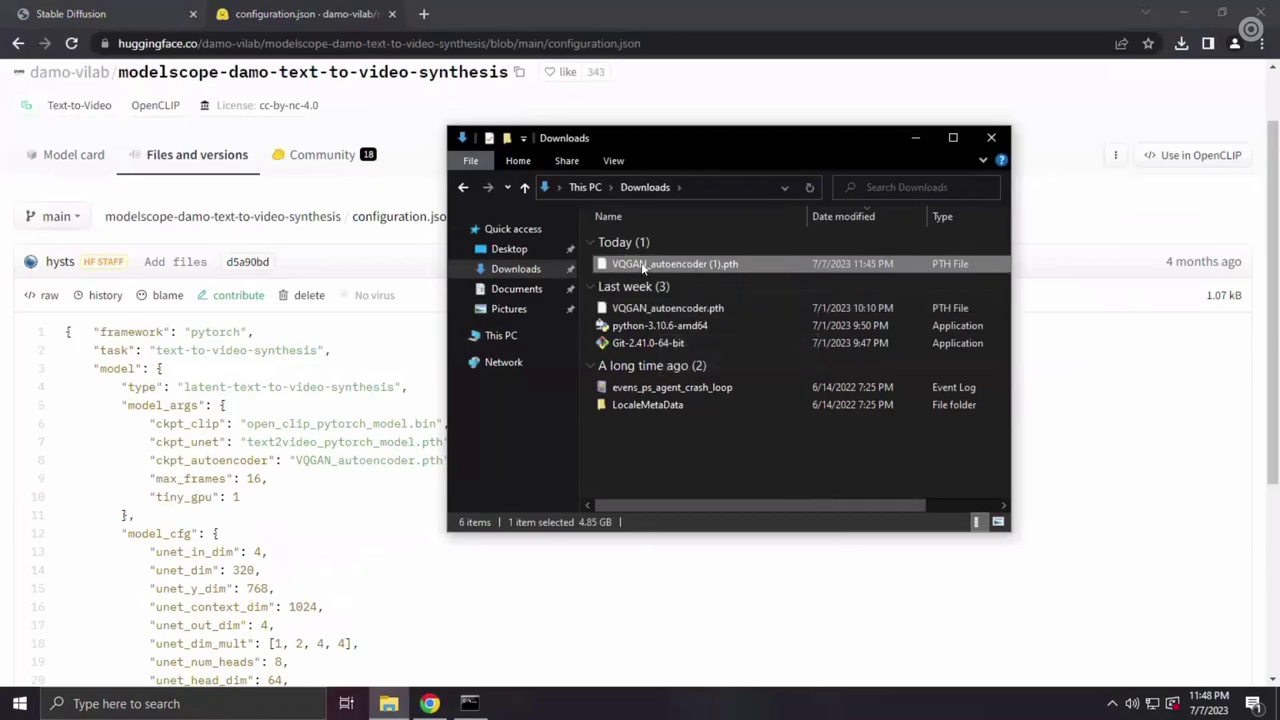
{"action": "left_click", "coordinate": [654, 315]}
{"action": "right_click", "coordinate": [655, 320]}
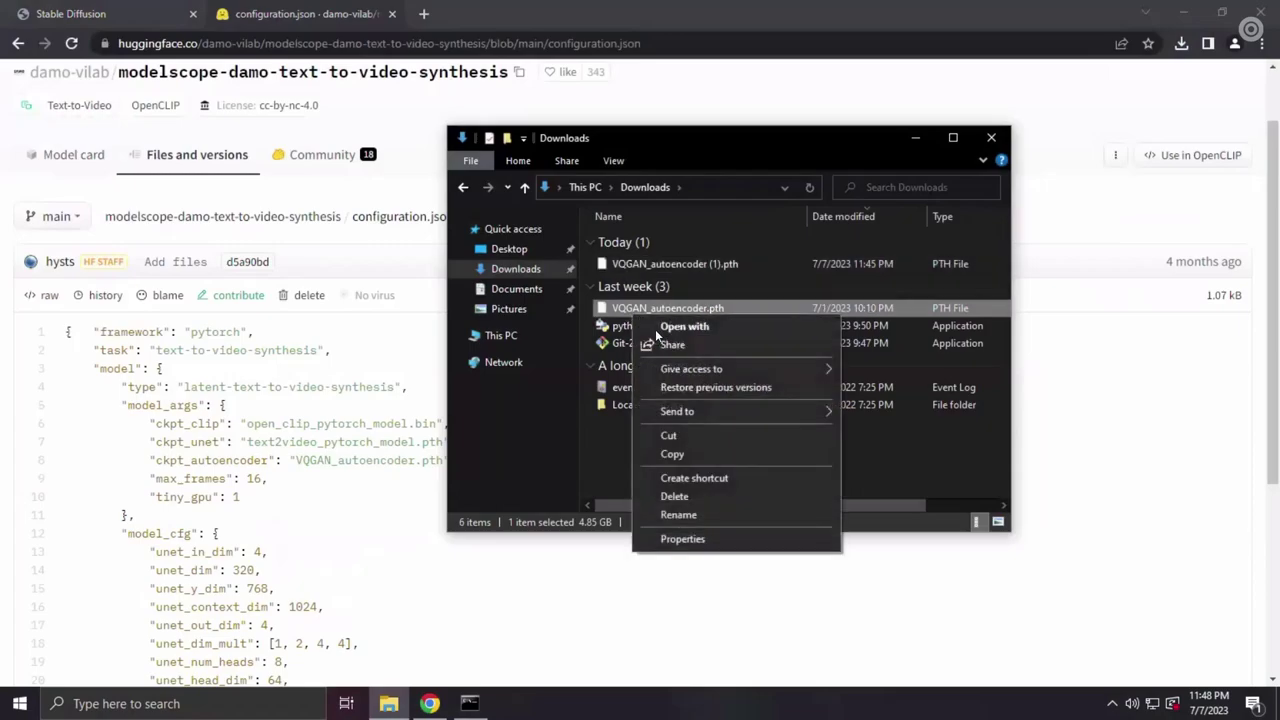
{"action": "left_click", "coordinate": [684, 455]}
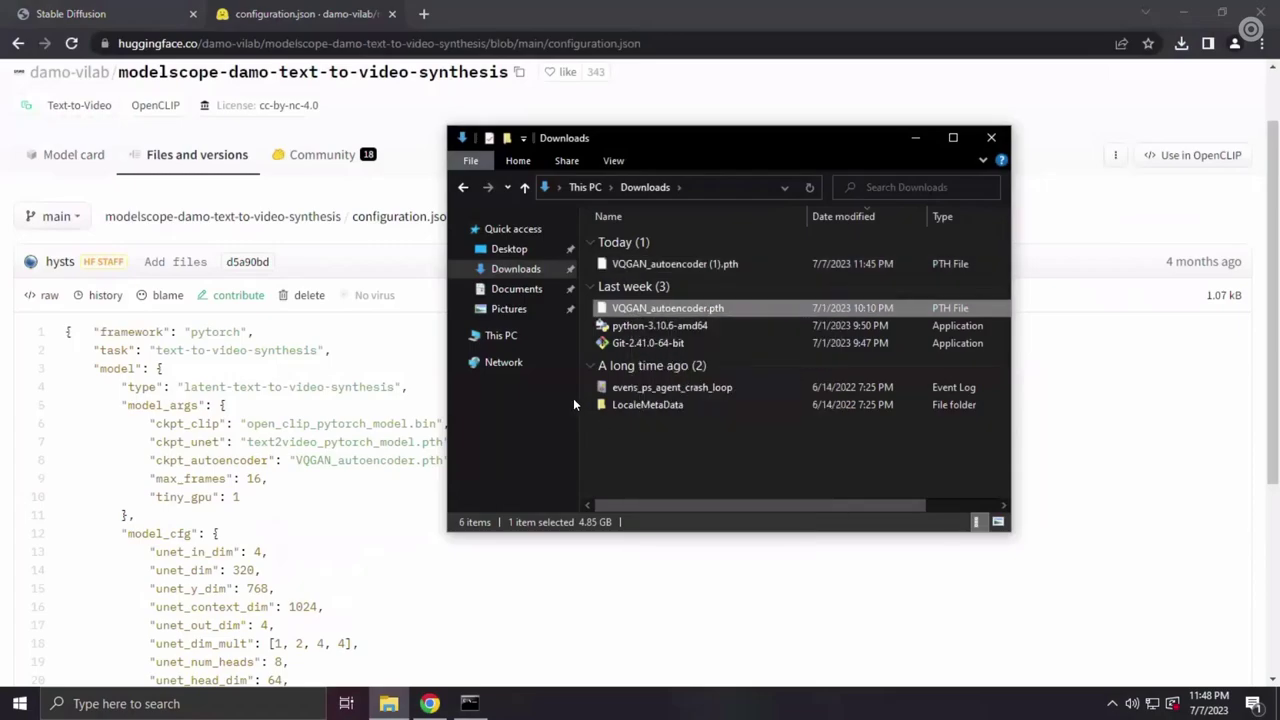
Step: Return to the t2v folder and paste the copied VQGAN_autoencoder.pth file there
{"action": "left_click", "coordinate": [463, 188]}
{"action": "right_click", "coordinate": [686, 296]}
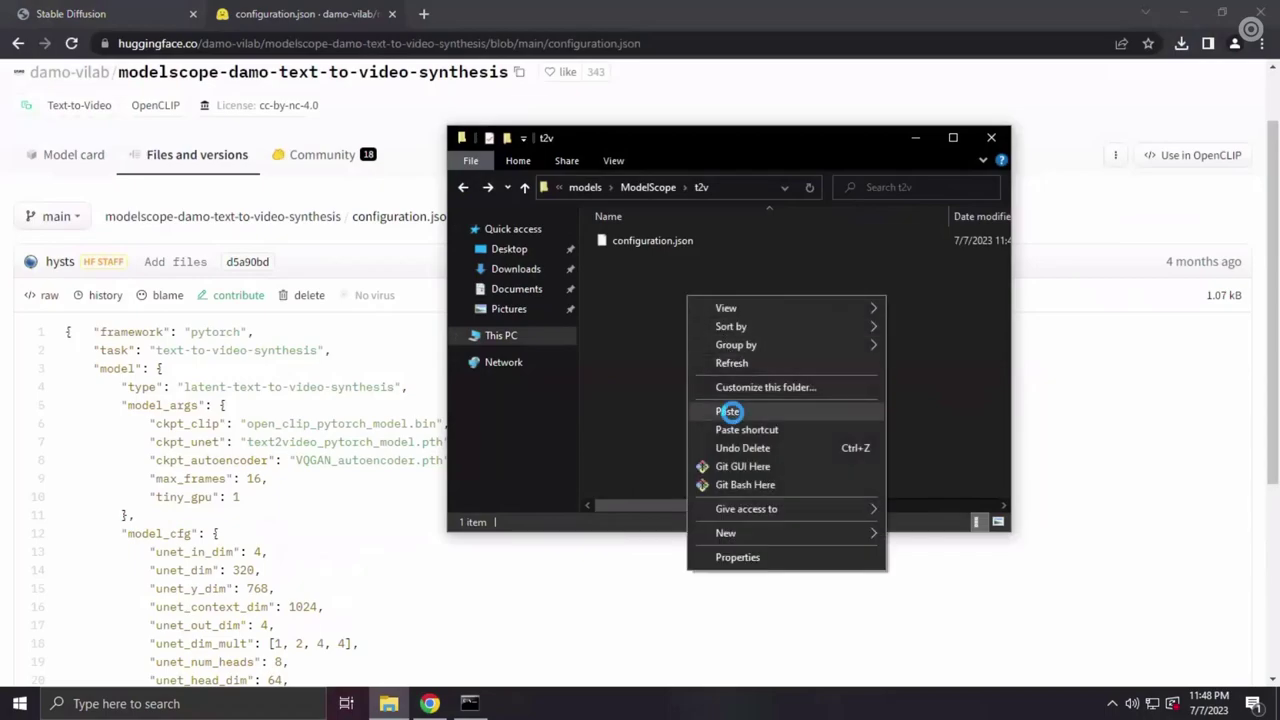
{"action": "left_click", "coordinate": [730, 411]}
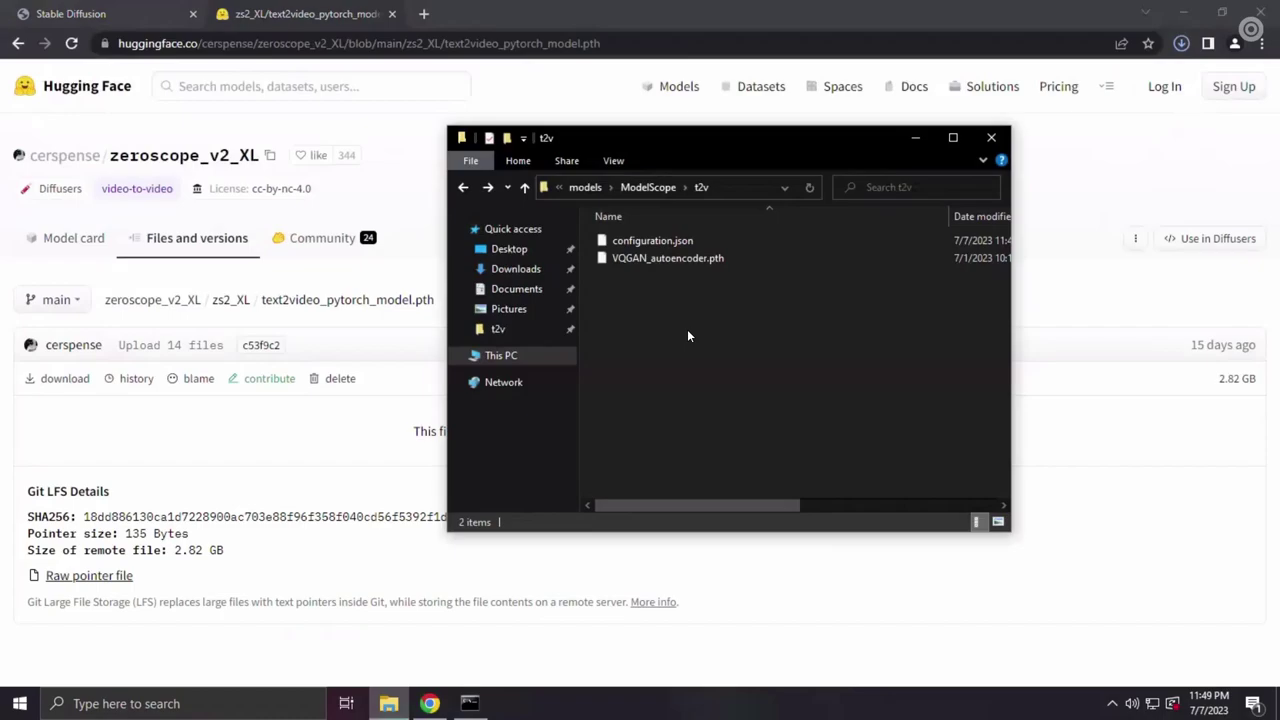
Step: Show the finished downloads in their folder and copy text2video_pytorch_model.pth together with open_clip_pytorch_model.bin
{"action": "left_click", "coordinate": [1181, 43]}
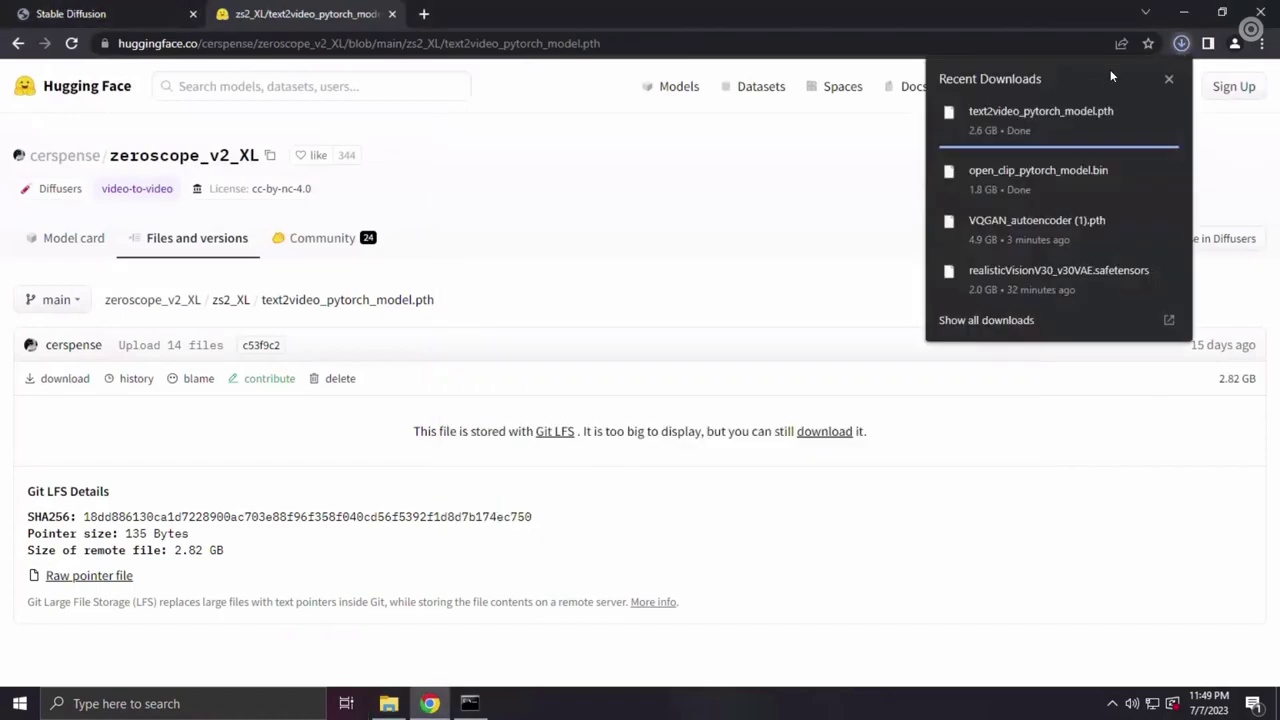
{"action": "left_click", "coordinate": [1141, 111]}
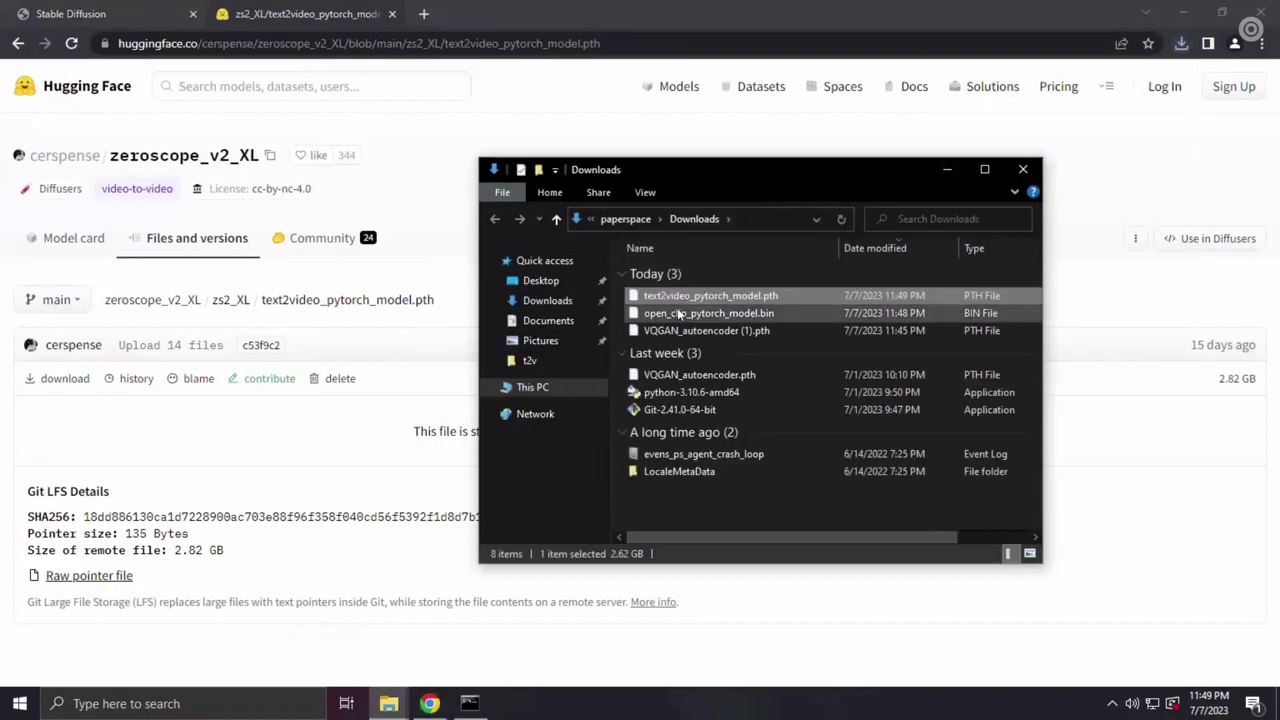
{"action": "left_click", "coordinate": [678, 314], "text": "ctrl"}
{"action": "right_click", "coordinate": [678, 314]}
{"action": "left_click", "coordinate": [718, 410]}
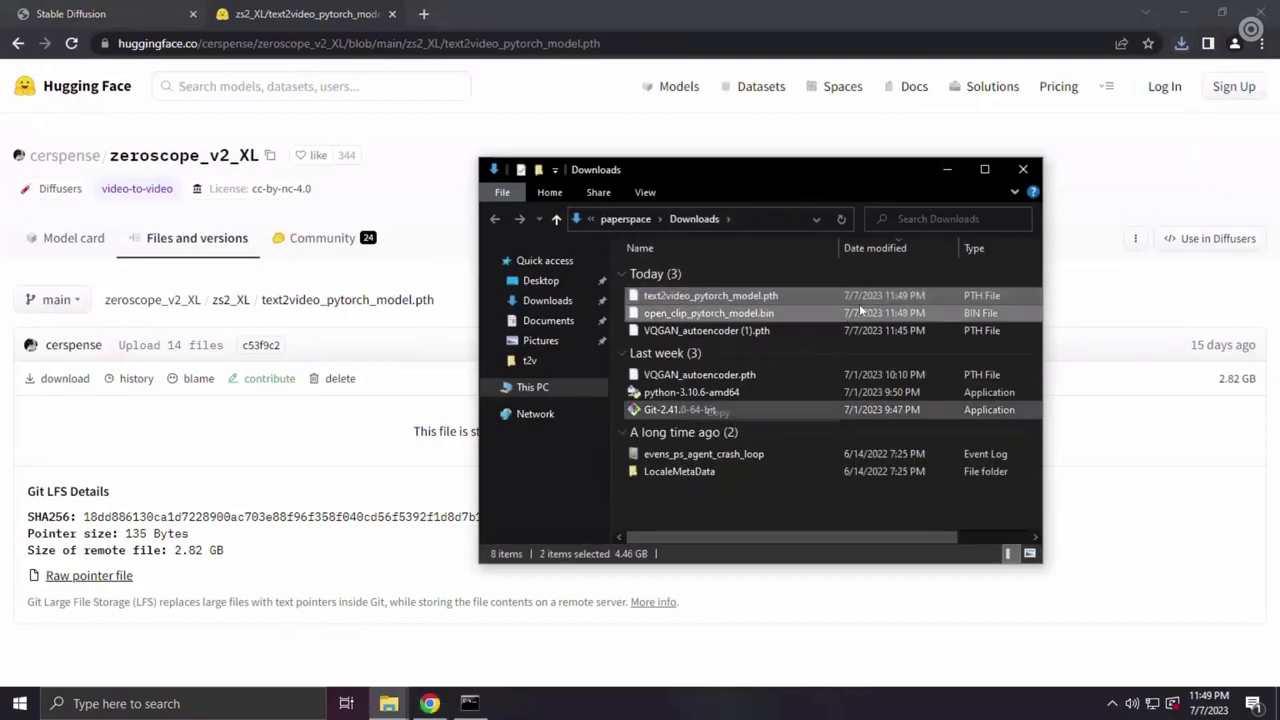
Step: Close the Downloads window and paste the two copied model files into the t2v folder
{"action": "key", "text": "alt+F4"}
{"action": "left_click", "coordinate": [390, 703]}
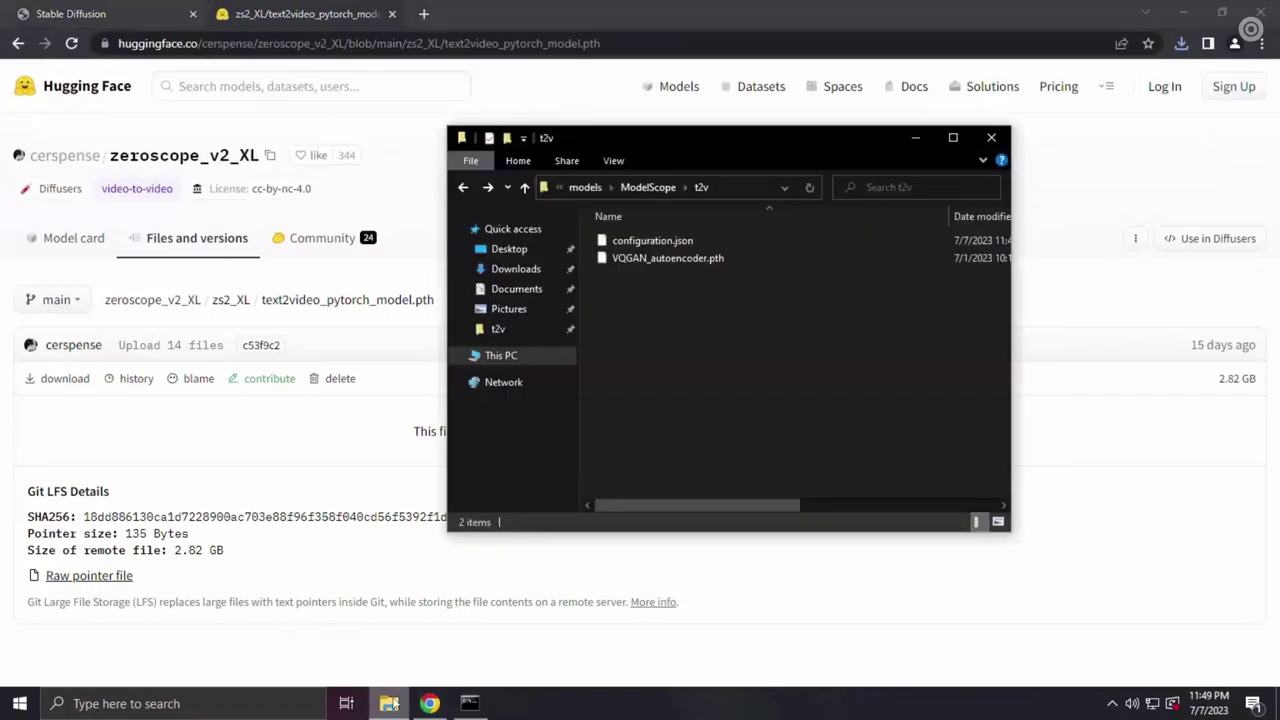
{"action": "right_click", "coordinate": [745, 316]}
{"action": "left_click", "coordinate": [795, 428]}
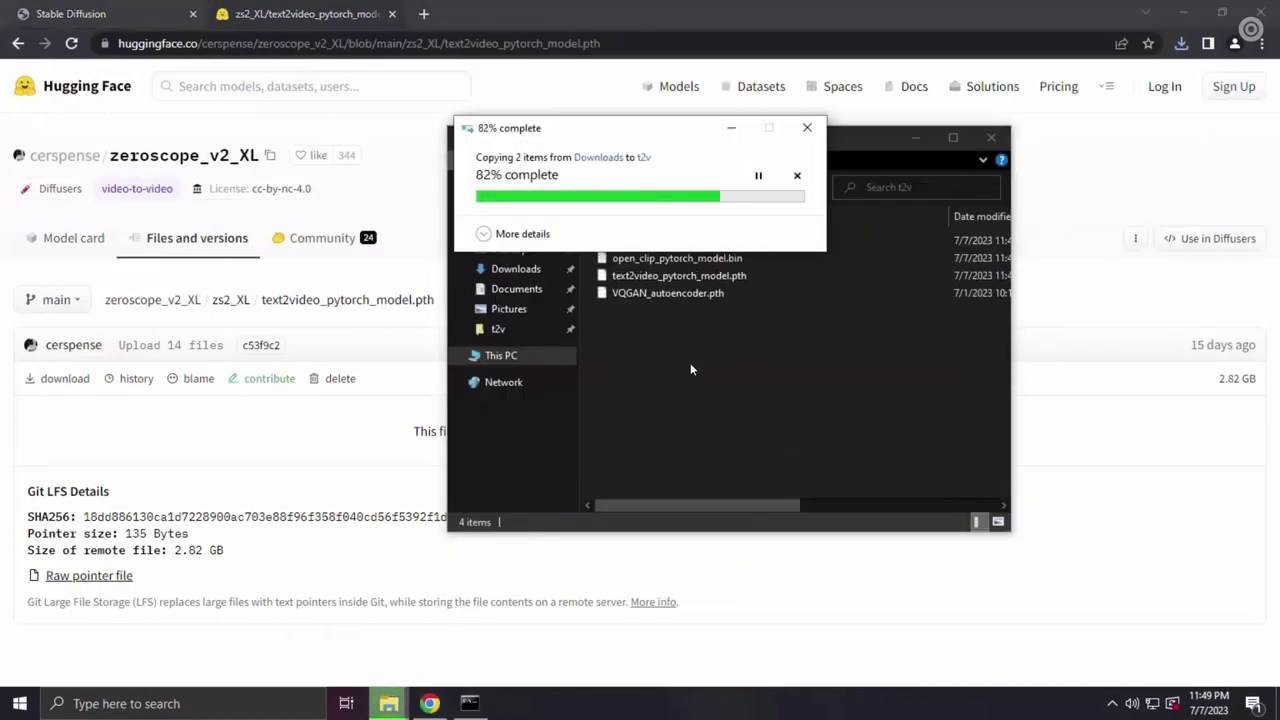
{"action": "left_click_drag", "start_coordinate": [813, 139], "coordinate": [720, 134]}
{"action": "left_click", "coordinate": [613, 350]}
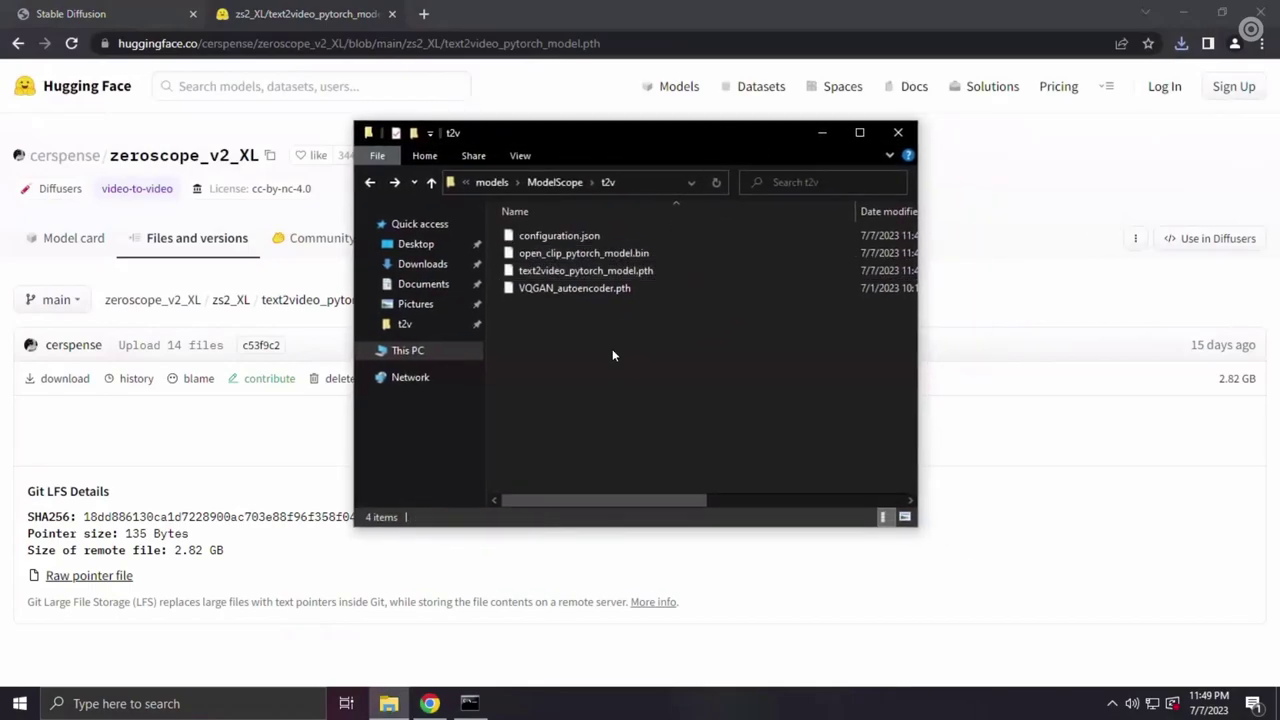
{"action": "left_click", "coordinate": [469, 703]}
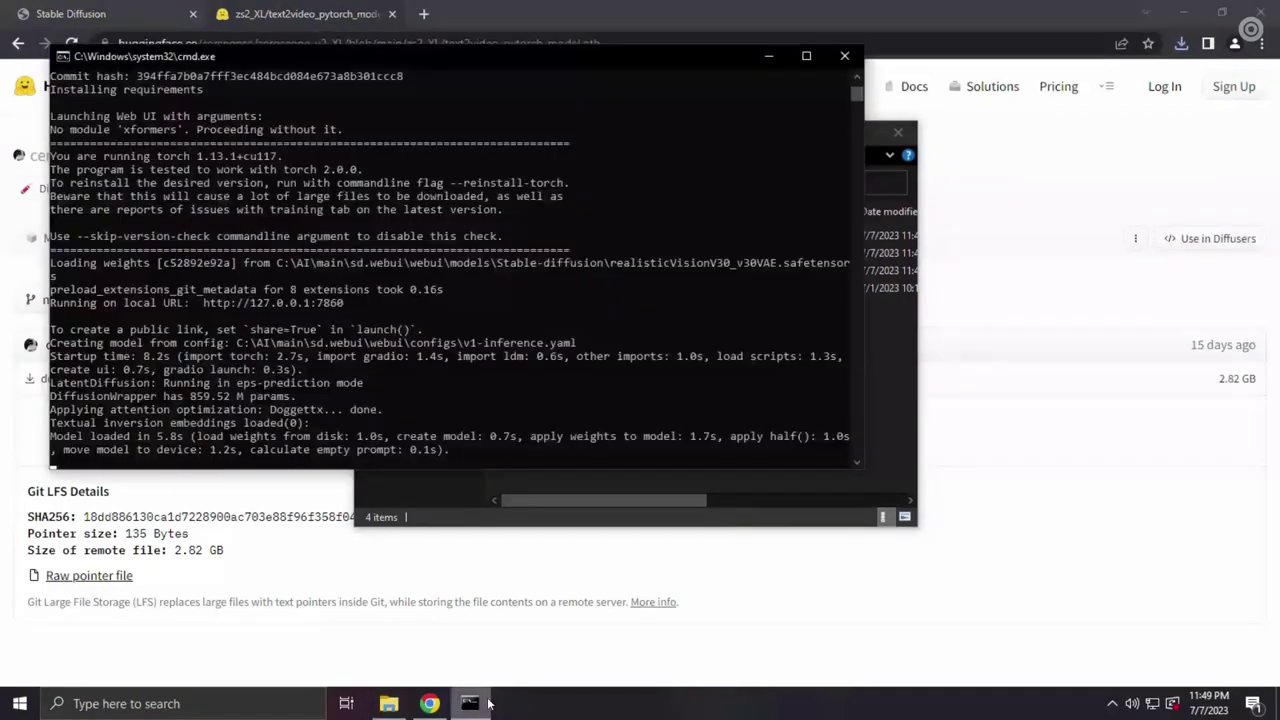
{"action": "left_click", "coordinate": [845, 58]}
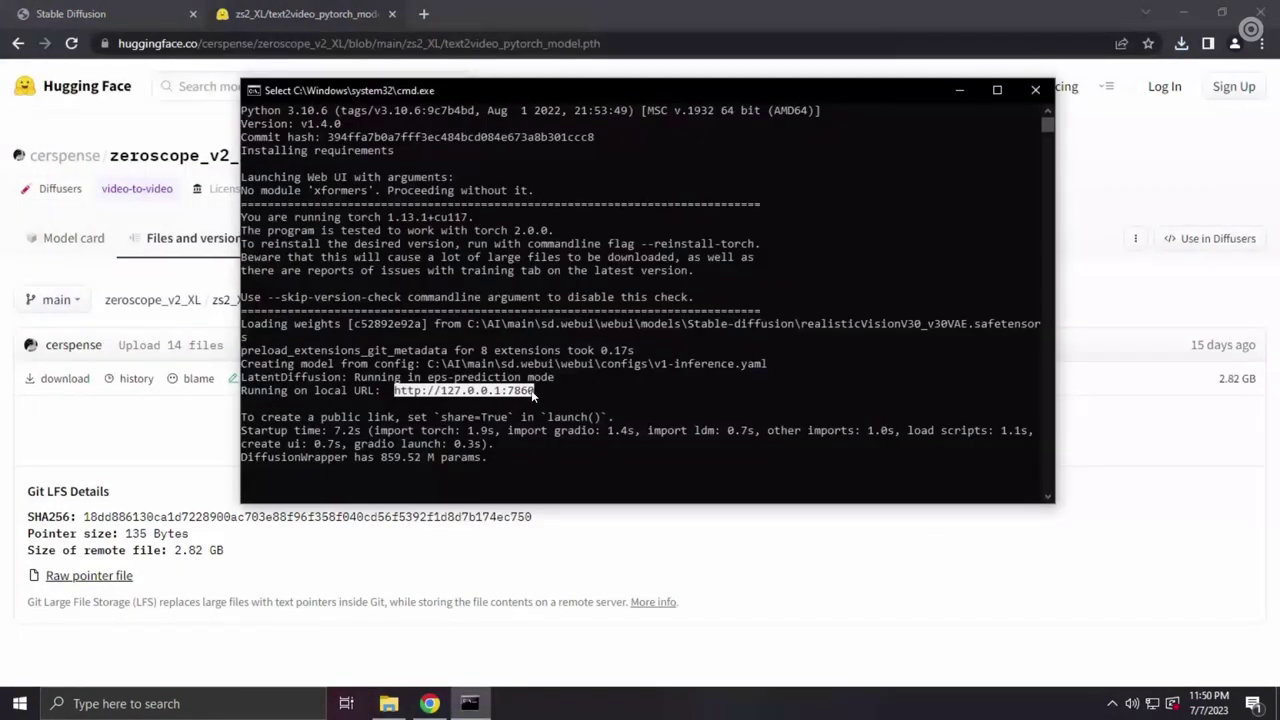
{"action": "left_click", "coordinate": [333, 27]}
{"action": "left_click", "coordinate": [330, 43]}
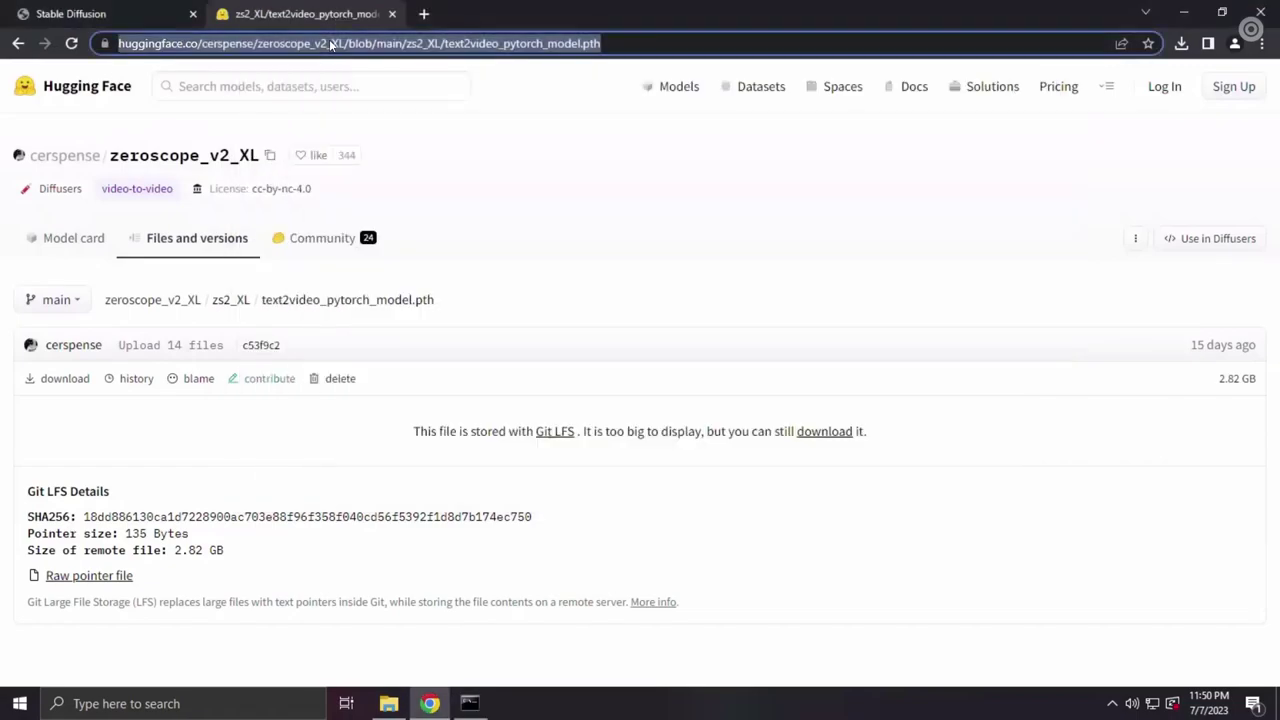
{"action": "key", "text": "ctrl+v"}
{"action": "key", "text": "Return"}
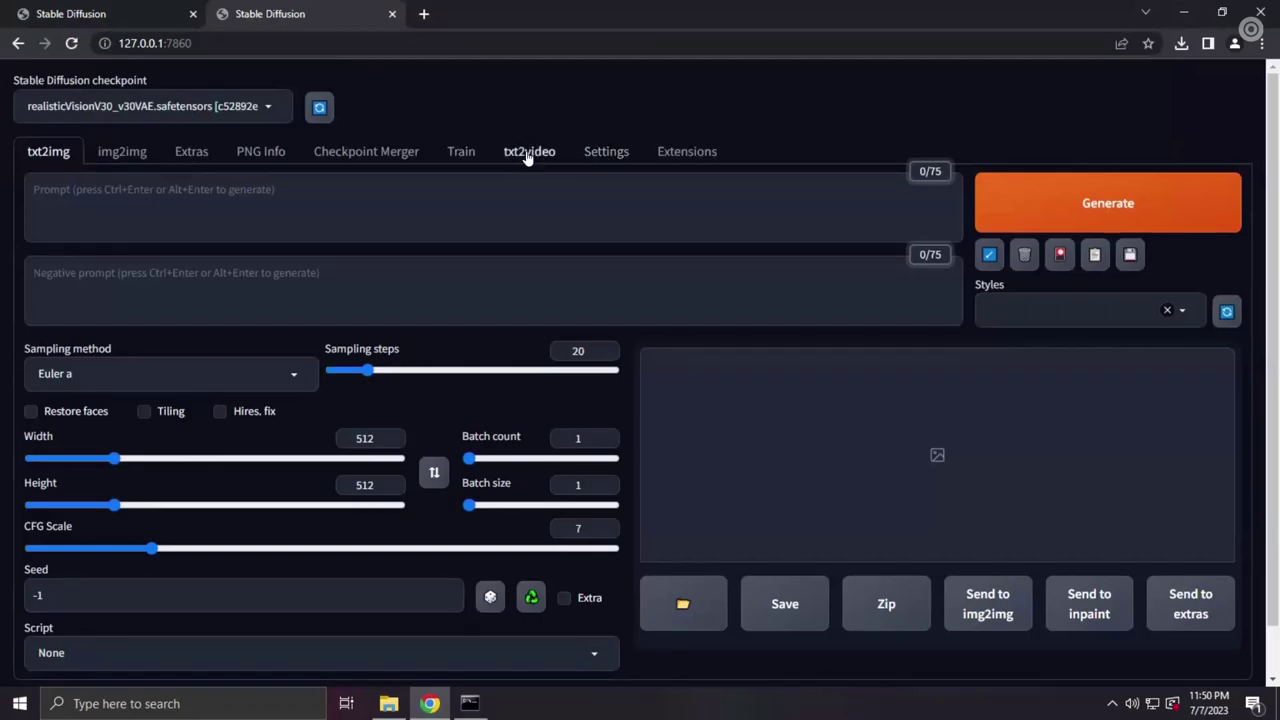
Step: In the Text2Video settings, set Keep model in VRAM between runs to Main Model Only
{"action": "left_click", "coordinate": [616, 156]}
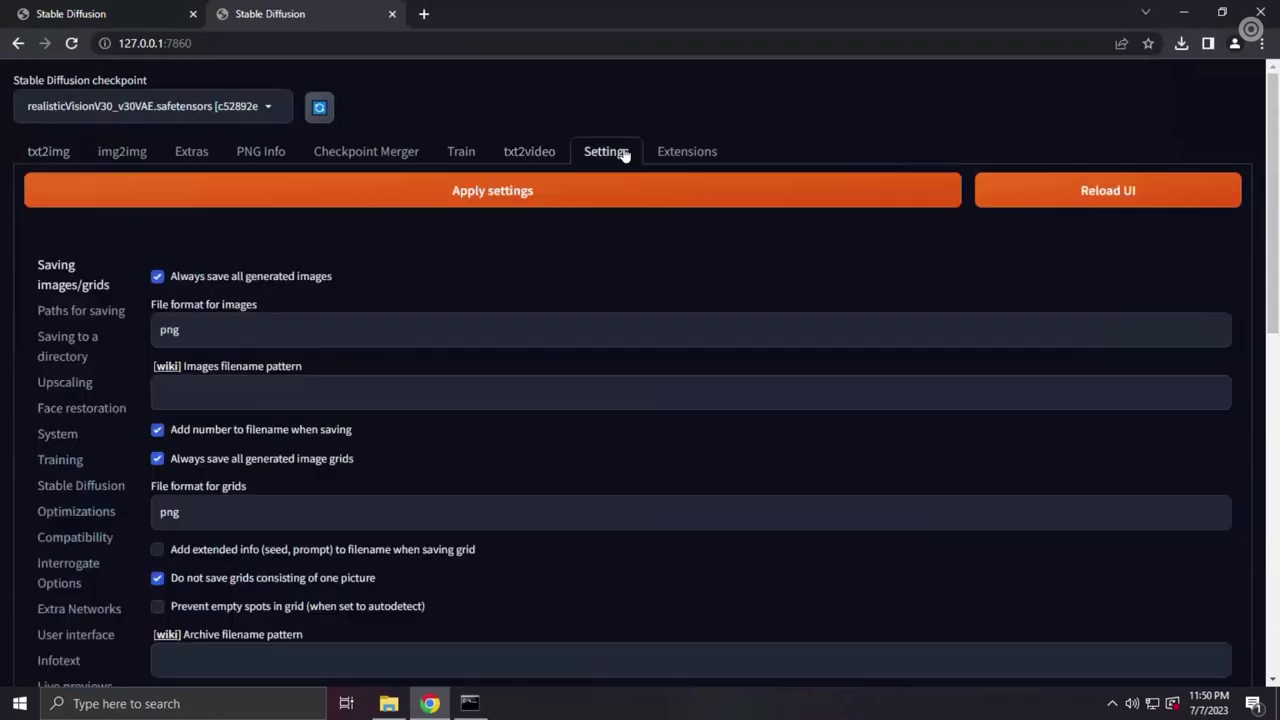
{"action": "scroll", "coordinate": [121, 287], "scroll_direction": "down", "scroll_amount": 3}
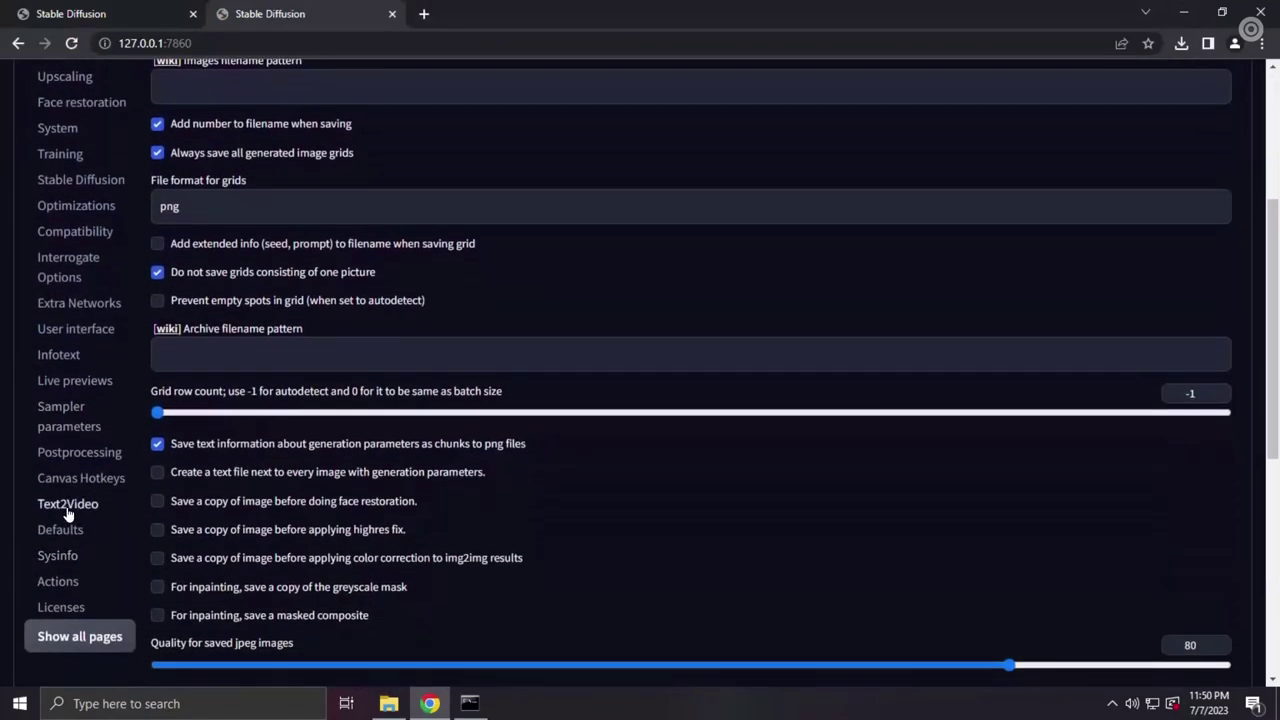
{"action": "left_click", "coordinate": [66, 512]}
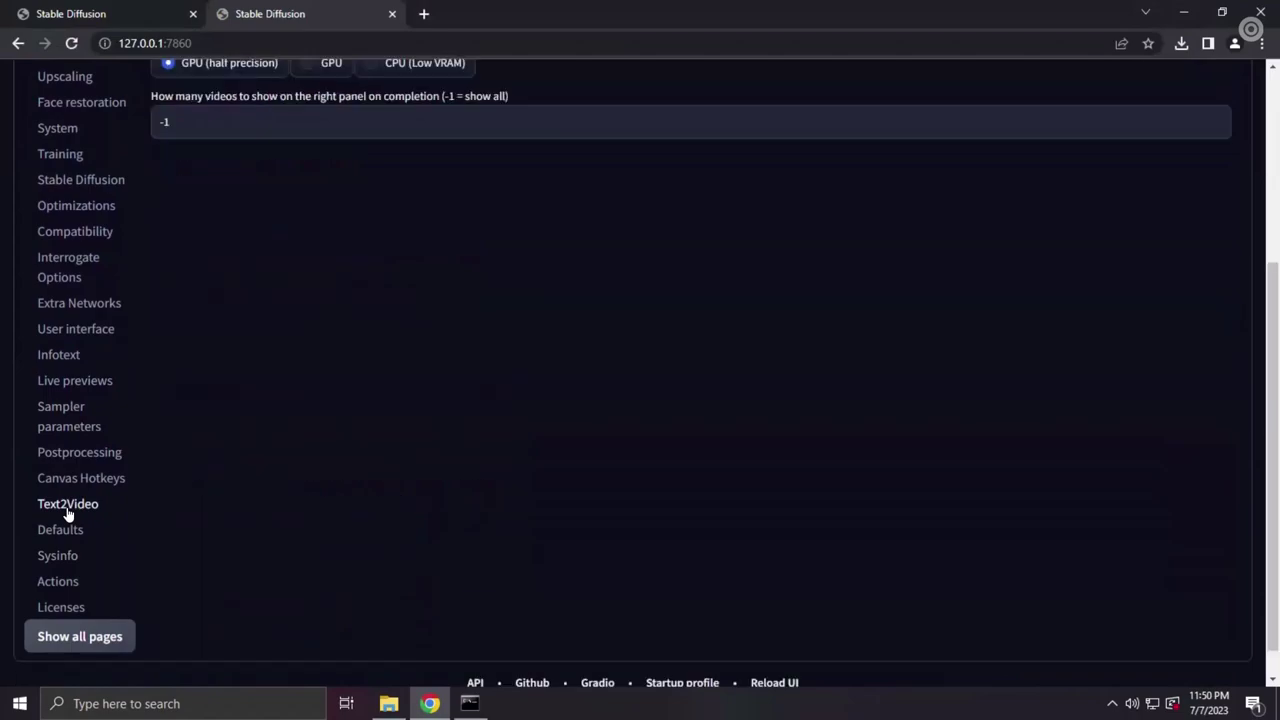
{"action": "scroll", "coordinate": [237, 366], "scroll_direction": "up", "scroll_amount": 1}
{"action": "scroll", "coordinate": [297, 224], "scroll_direction": "up", "scroll_amount": 1}
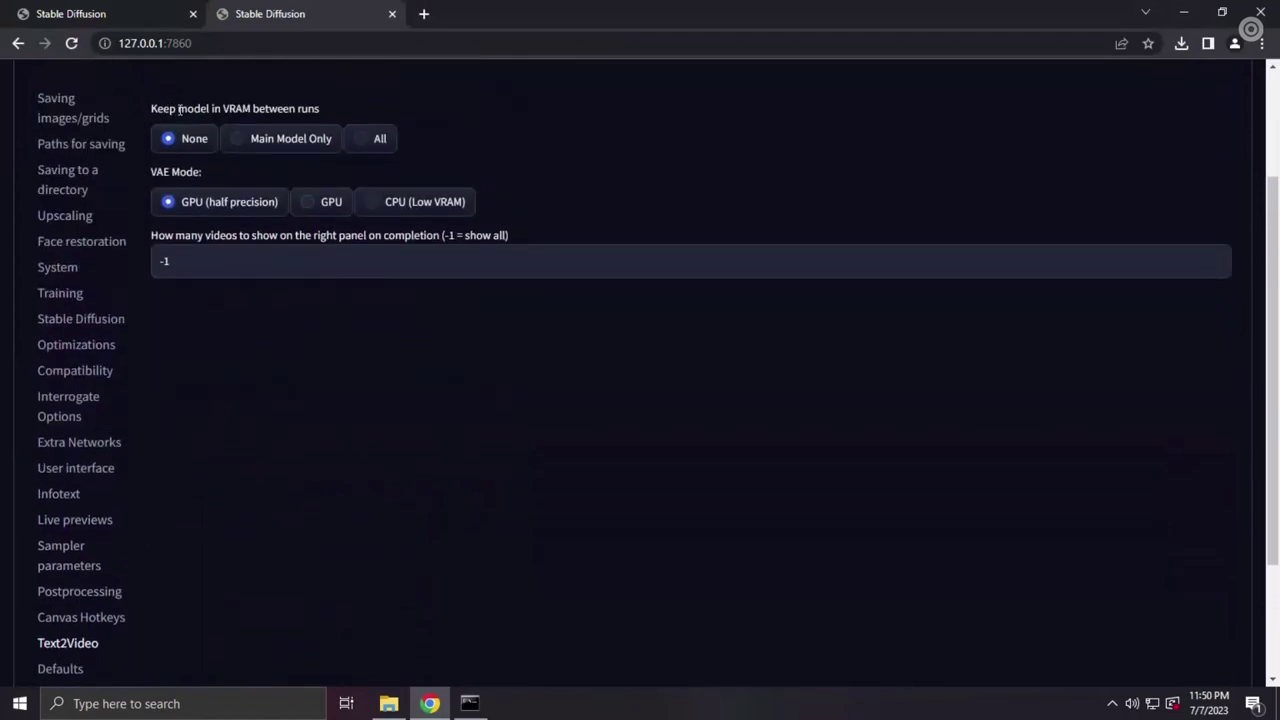
{"action": "left_click", "coordinate": [254, 144]}
Step: Apply the changed settings and reload the UI
{"action": "scroll", "coordinate": [164, 242], "scroll_direction": "up", "scroll_amount": 2}
{"action": "left_click", "coordinate": [476, 194]}
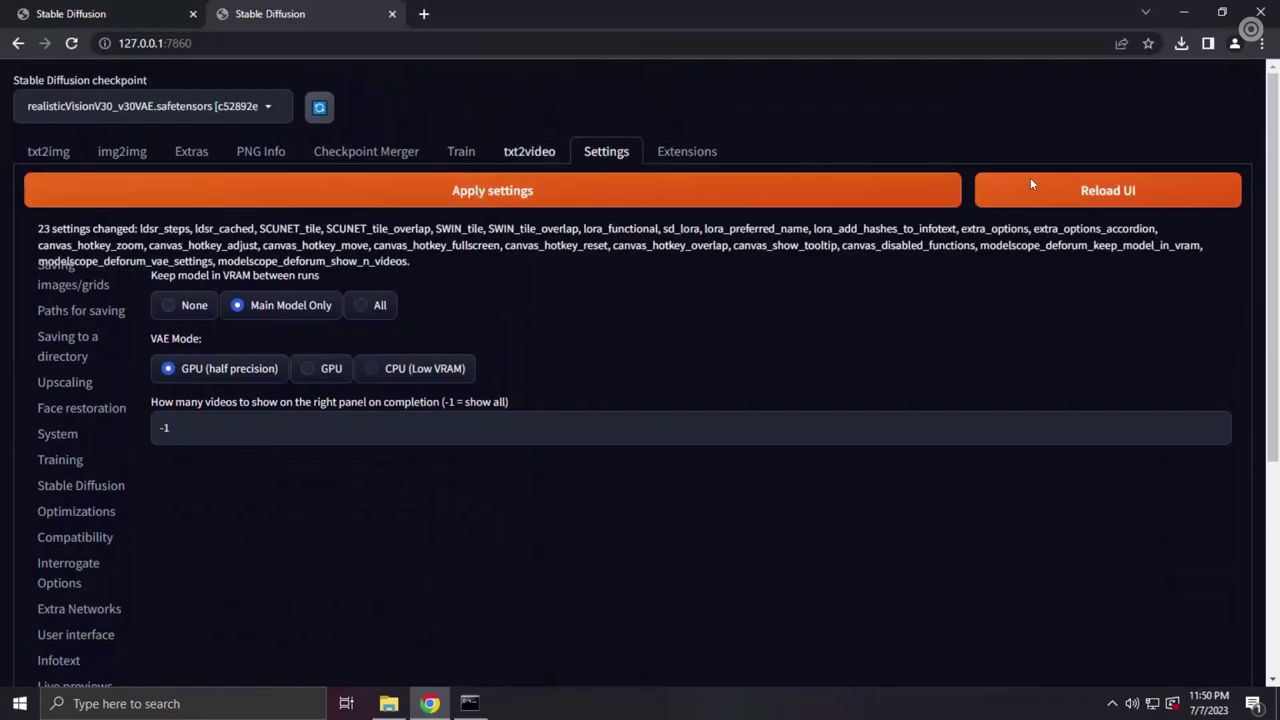
{"action": "left_click", "coordinate": [1084, 188]}
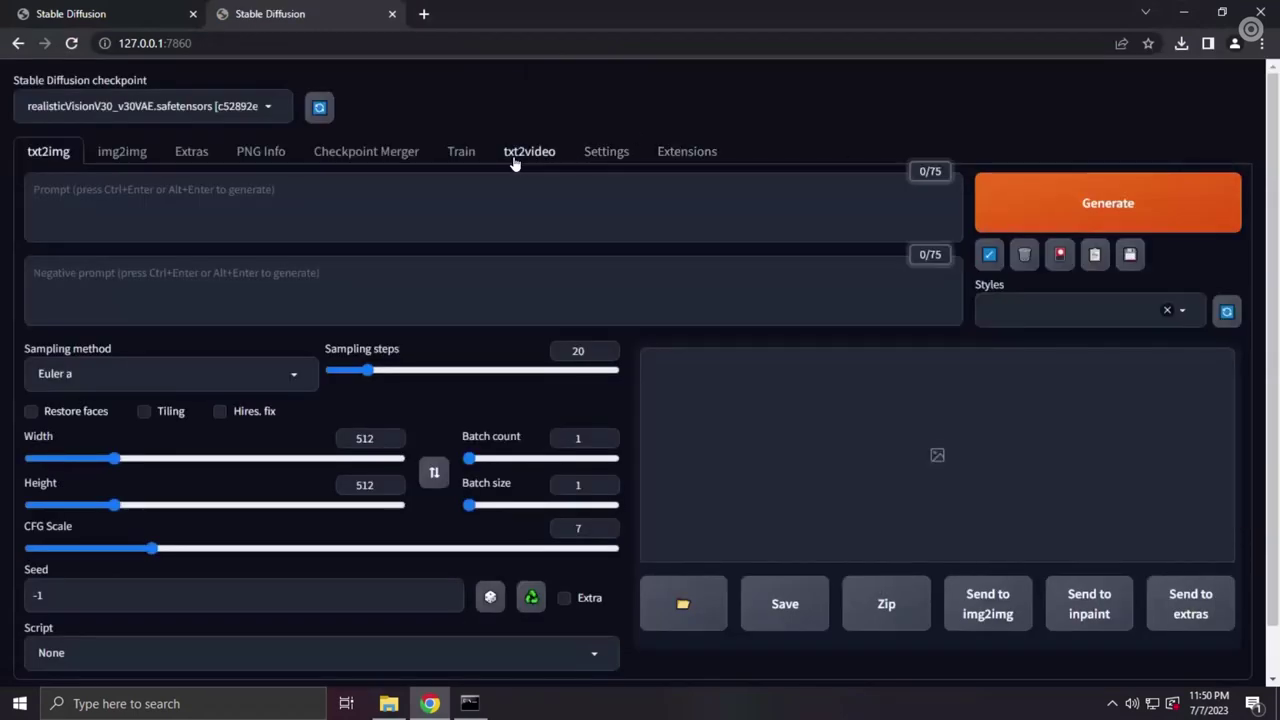
Step: Open the txt2video page and enter the prompt "a sunny scene over the eiffel tower"
{"action": "left_click", "coordinate": [514, 158]}
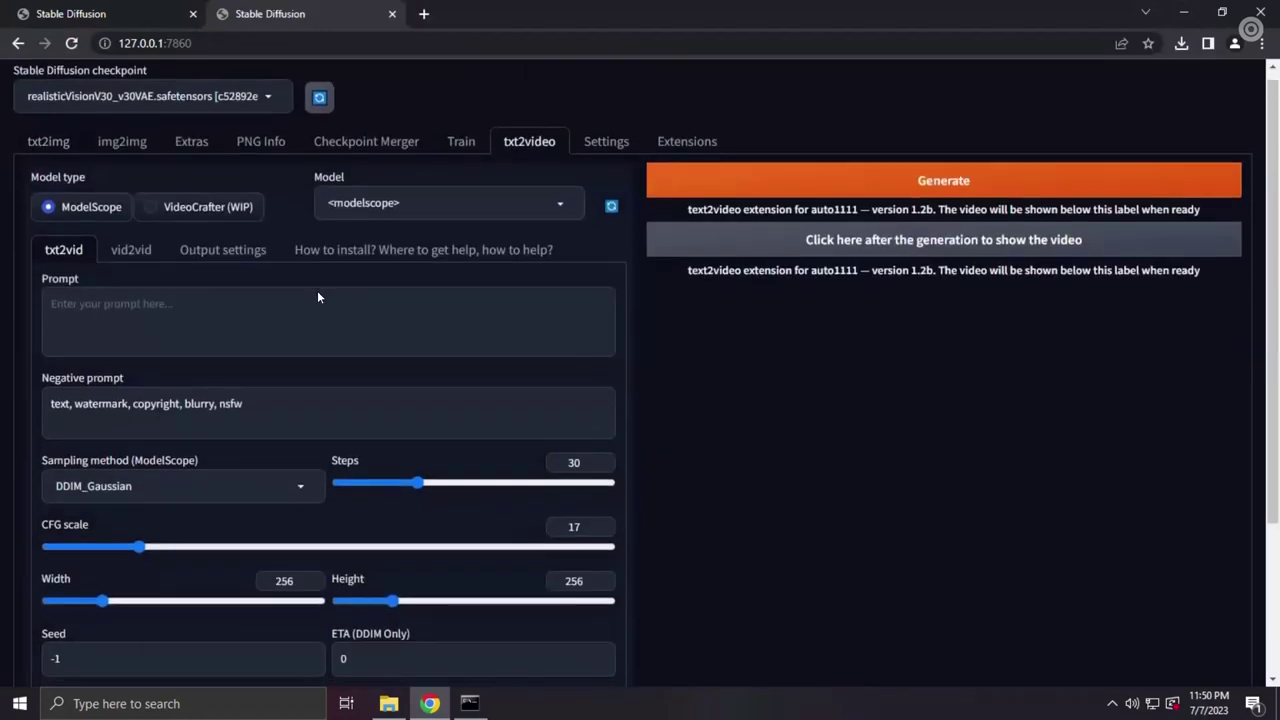
{"action": "scroll", "coordinate": [317, 292], "scroll_direction": "down", "scroll_amount": 1}
{"action": "left_click", "coordinate": [317, 291]}
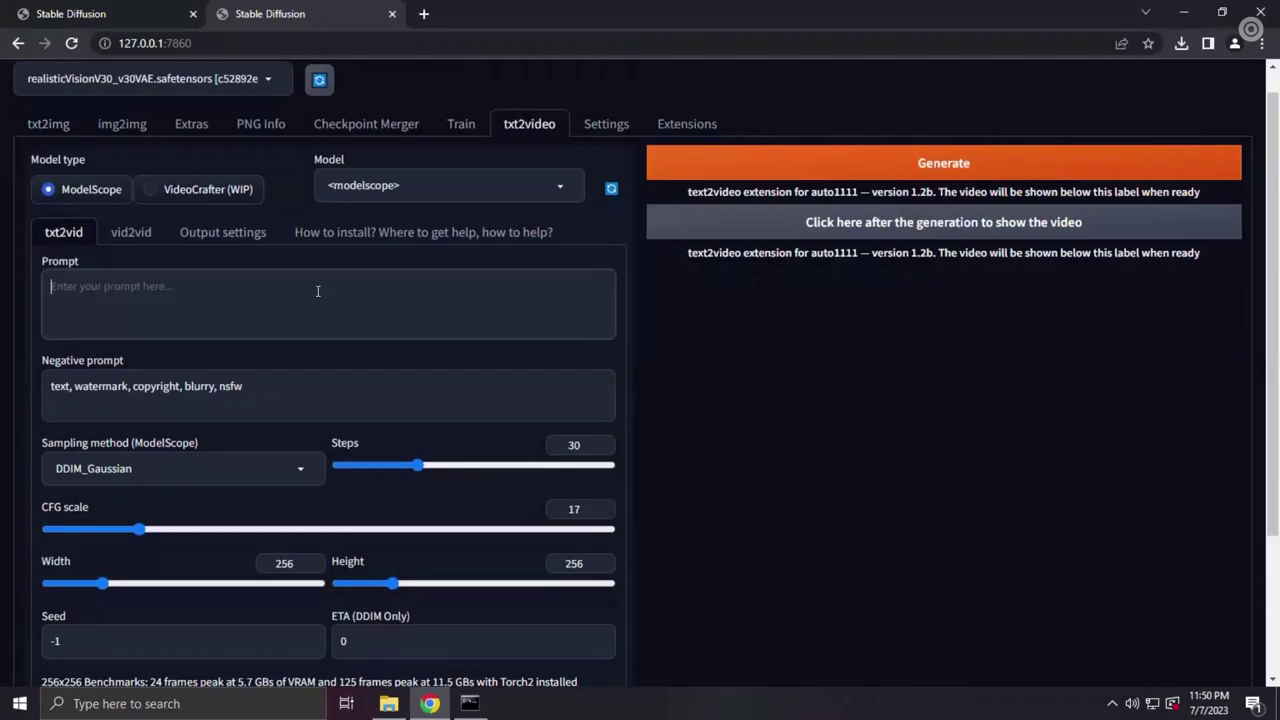
{"action": "left_click", "coordinate": [51, 196]}
{"action": "type", "text": "a sunny scene over the"}
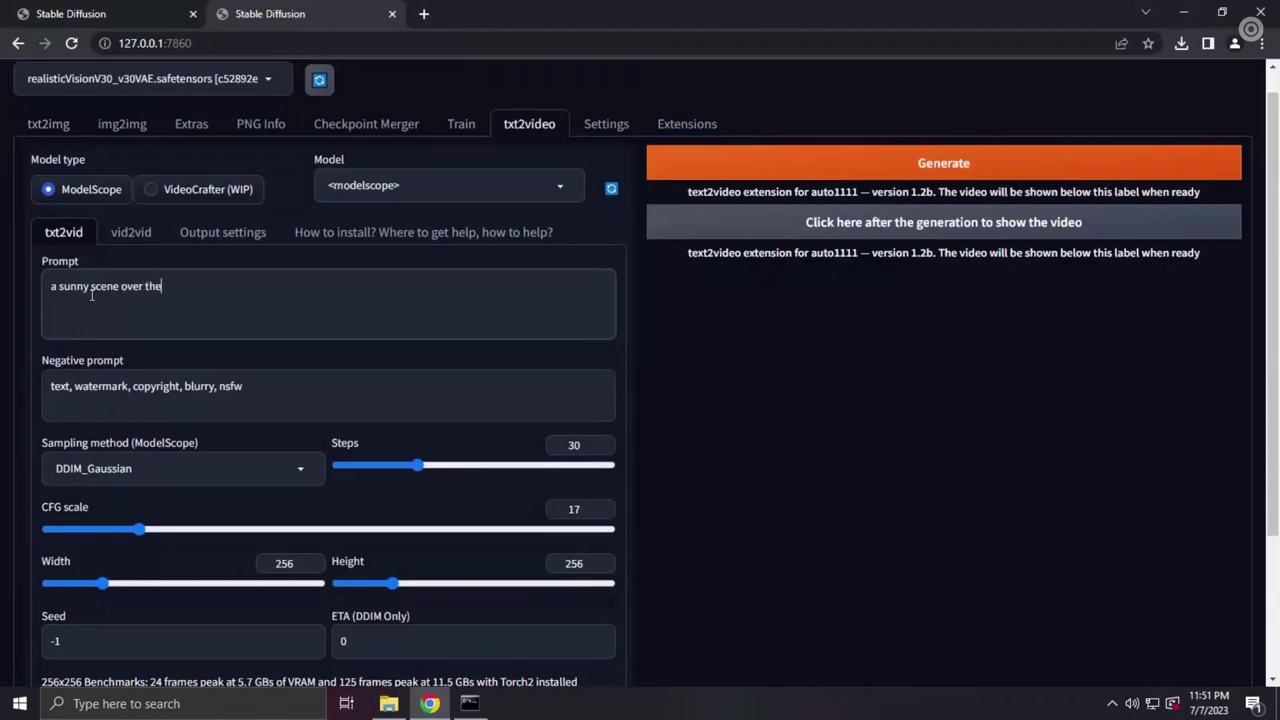
{"action": "type", "text": " eiffel tower"}
Step: Generate the video with the default parameters and check the sampling progress in the command window
{"action": "scroll", "coordinate": [483, 364], "scroll_direction": "down", "scroll_amount": 1}
{"action": "scroll", "coordinate": [141, 493], "scroll_direction": "down", "scroll_amount": 1}
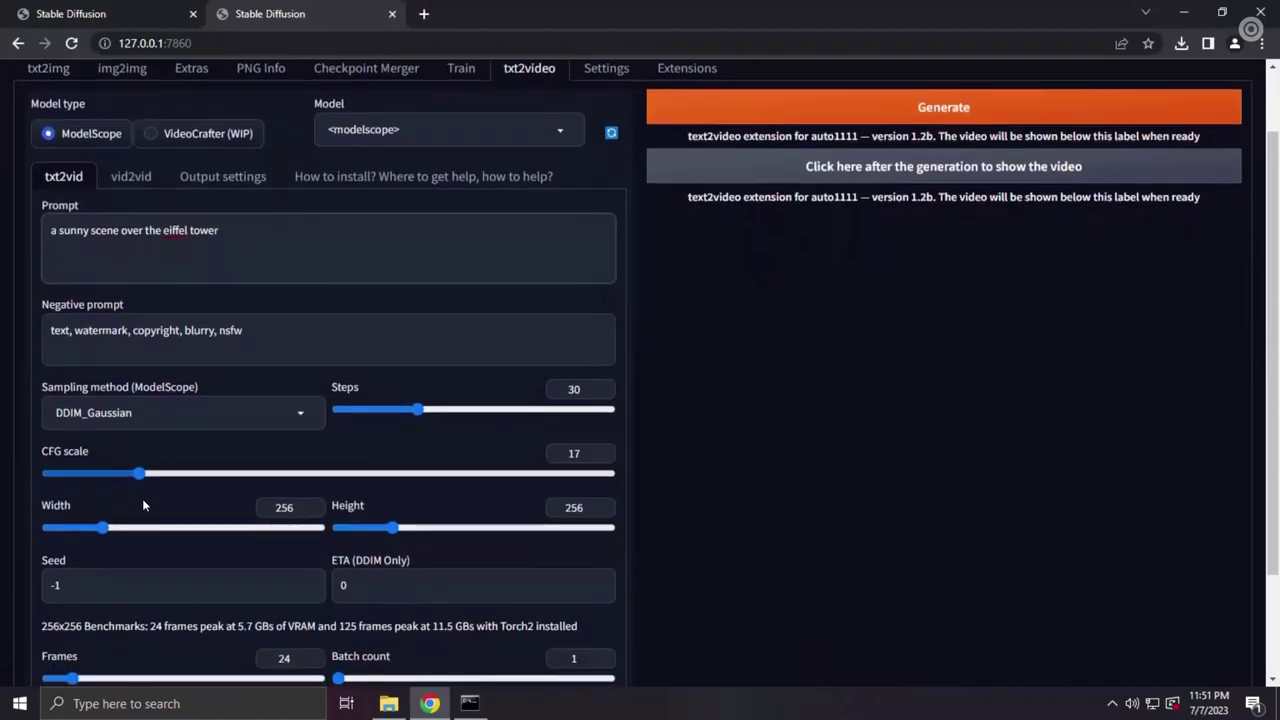
{"action": "scroll", "coordinate": [426, 434], "scroll_direction": "down", "scroll_amount": 2}
{"action": "scroll", "coordinate": [426, 434], "scroll_direction": "up", "scroll_amount": 3}
{"action": "scroll", "coordinate": [585, 335], "scroll_direction": "up", "scroll_amount": 1}
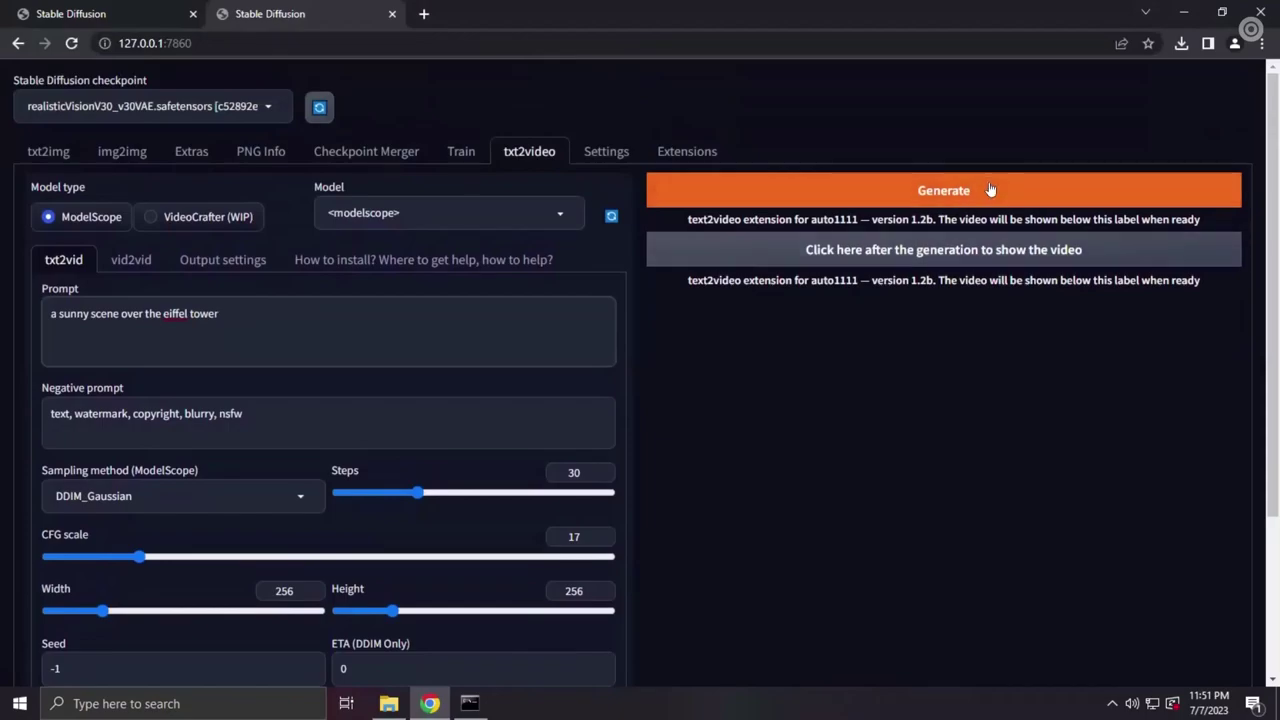
{"action": "left_click", "coordinate": [968, 190]}
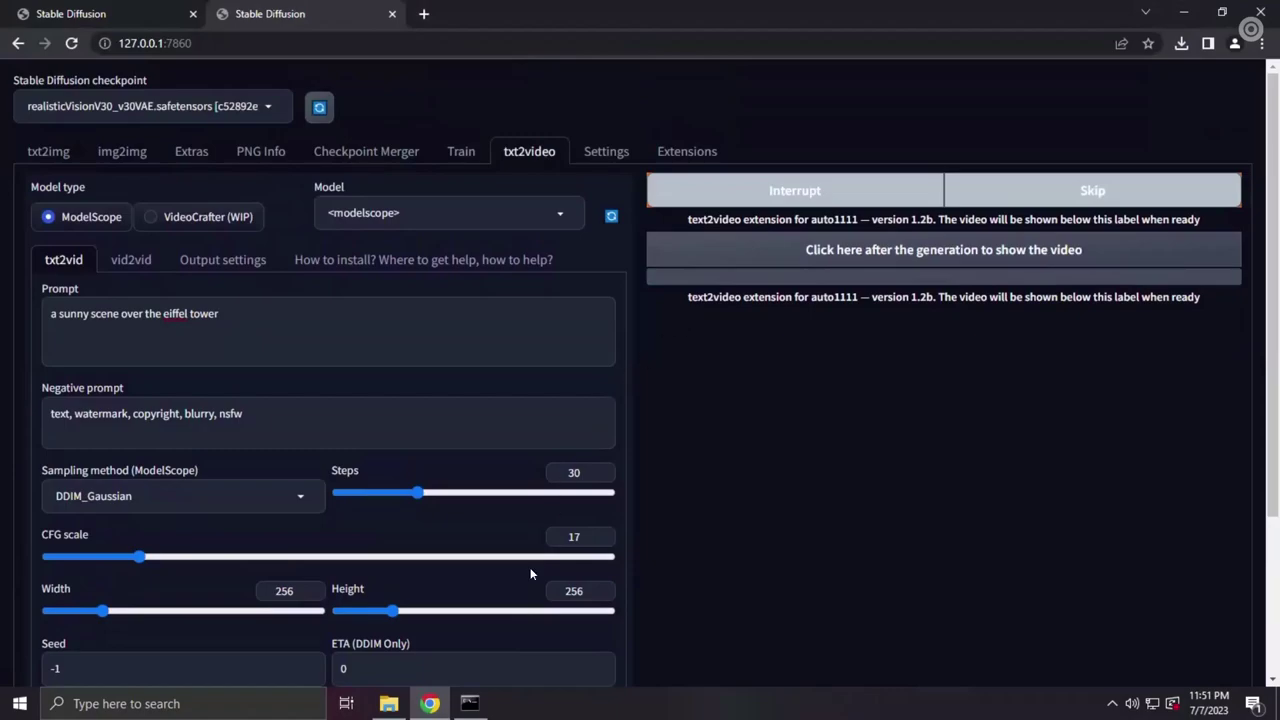
{"action": "left_click", "coordinate": [469, 703]}
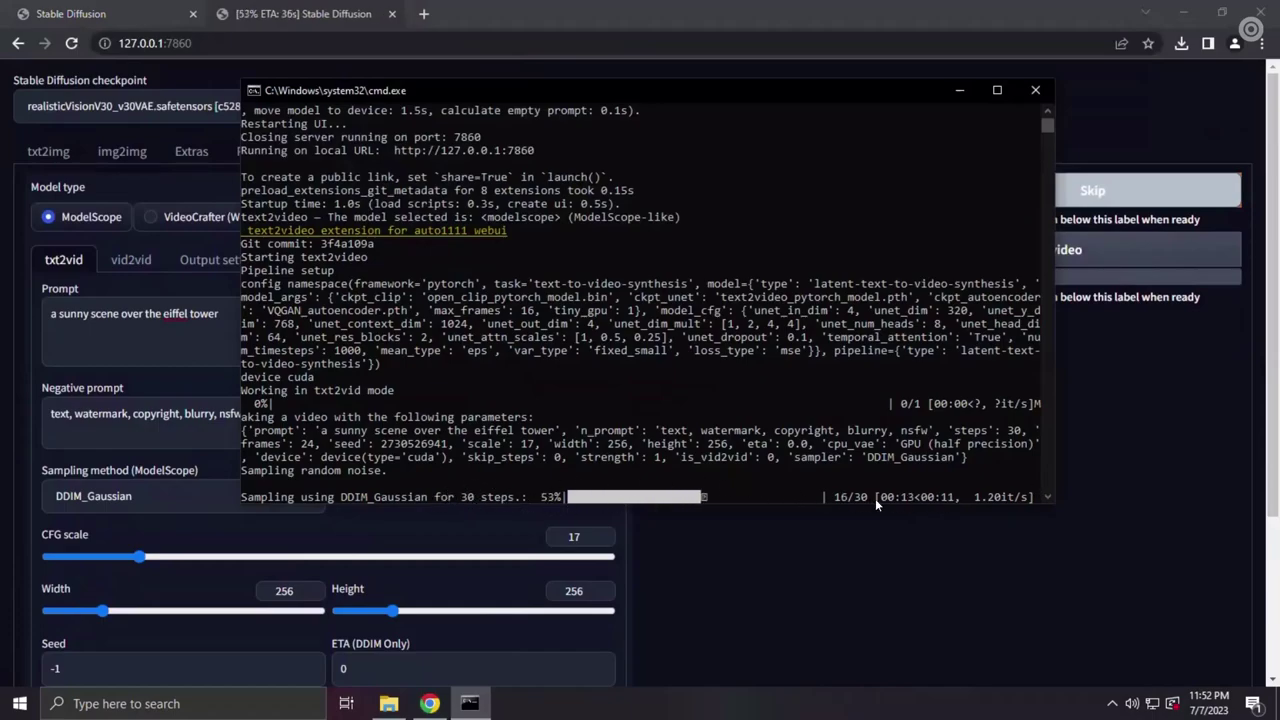
{"action": "left_click", "coordinate": [958, 94]}
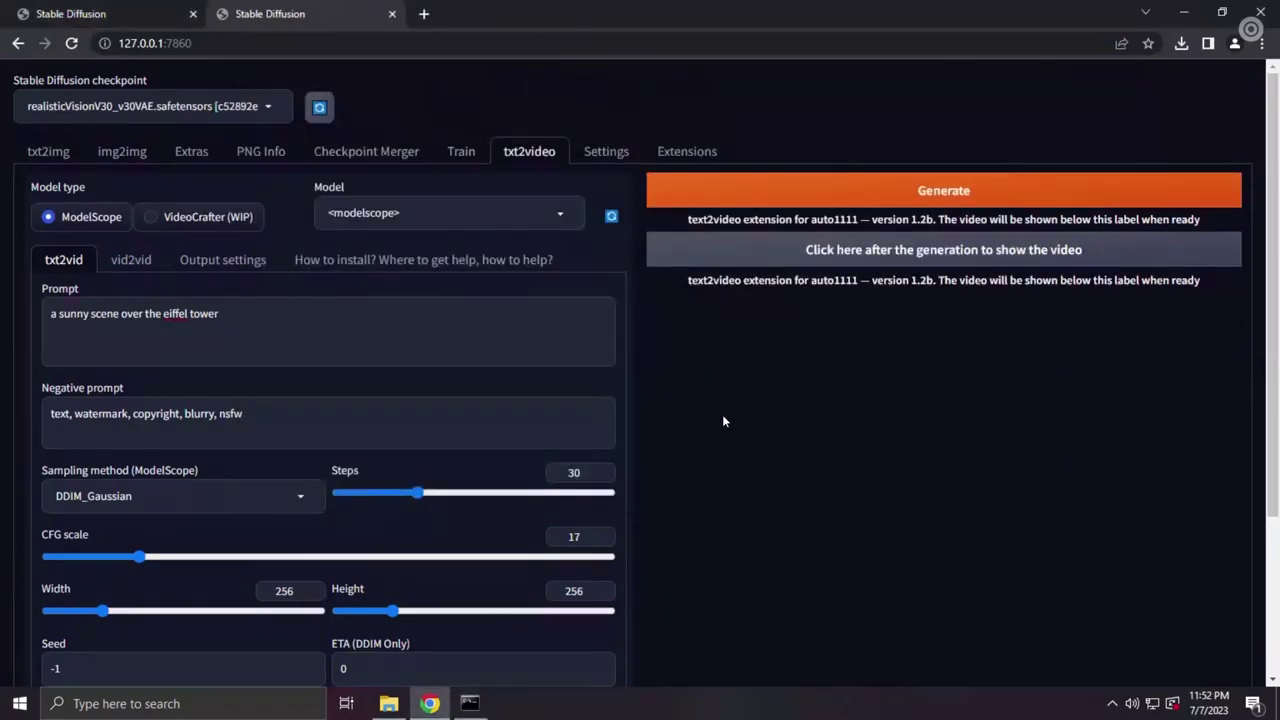
Step: Show the newly generated Eiffel Tower video, play it and review the generation parameters used
{"action": "left_click", "coordinate": [923, 256]}
{"action": "left_click", "coordinate": [667, 463]}
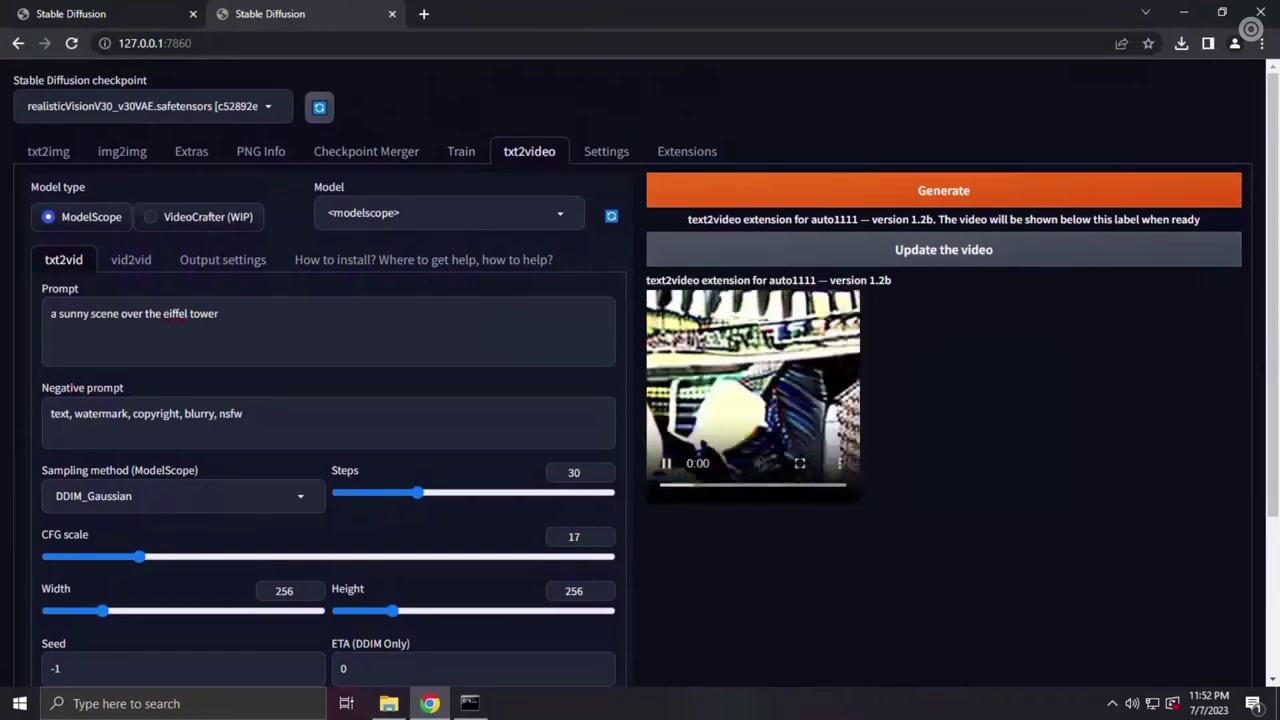
{"action": "scroll", "coordinate": [640, 400], "scroll_direction": "down", "scroll_amount": 1}
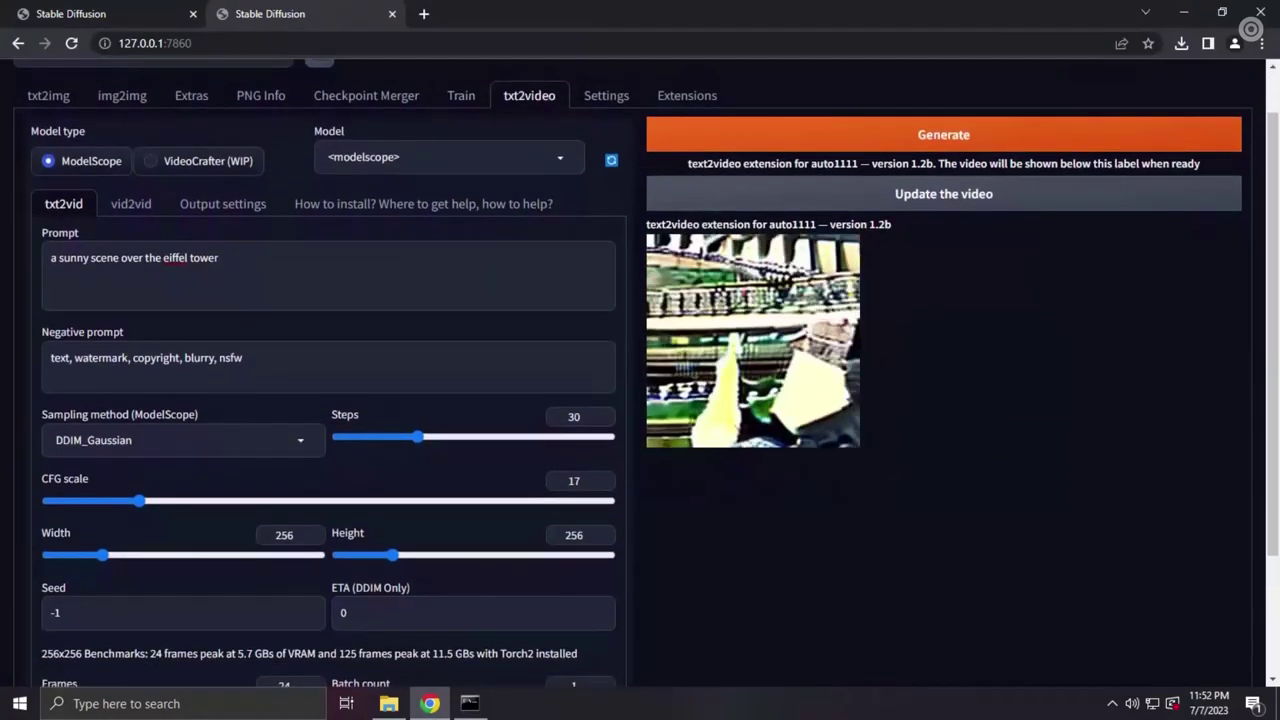
{"action": "scroll", "coordinate": [640, 400], "scroll_direction": "down", "scroll_amount": 1}
{"action": "scroll", "coordinate": [640, 400], "scroll_direction": "down", "scroll_amount": 1}
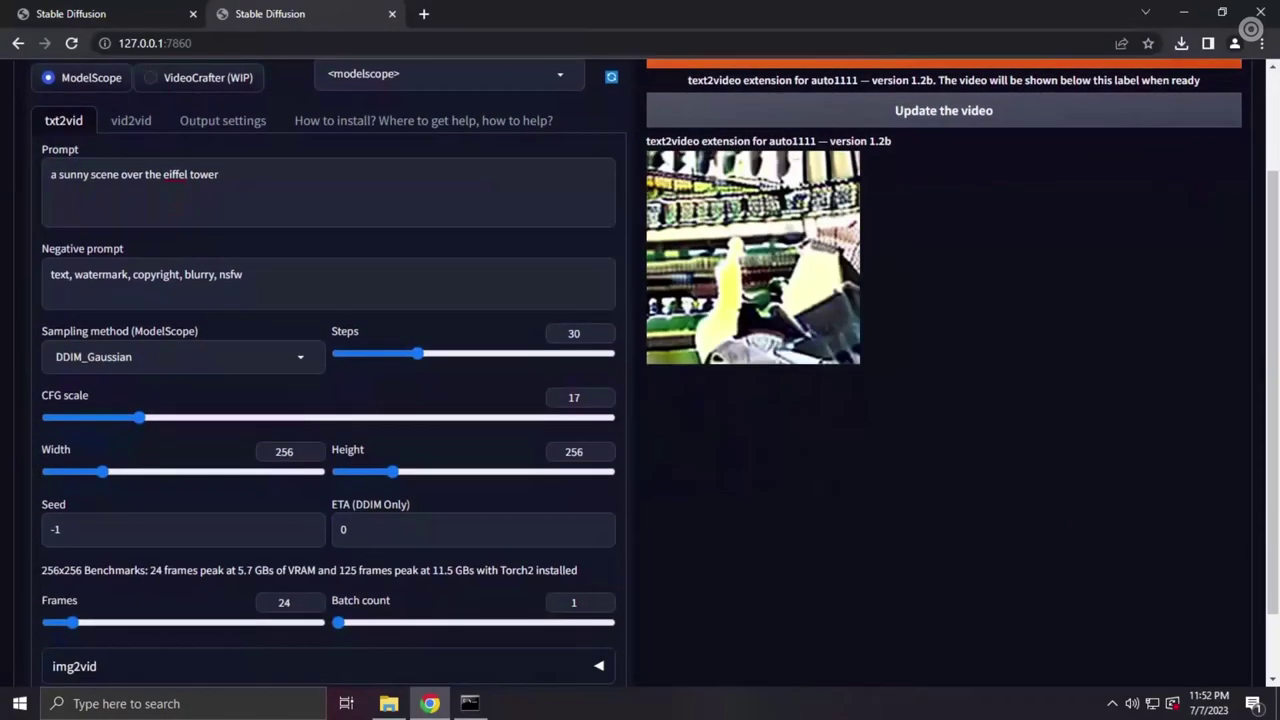
{"action": "mouse_move", "coordinate": [677, 294]}
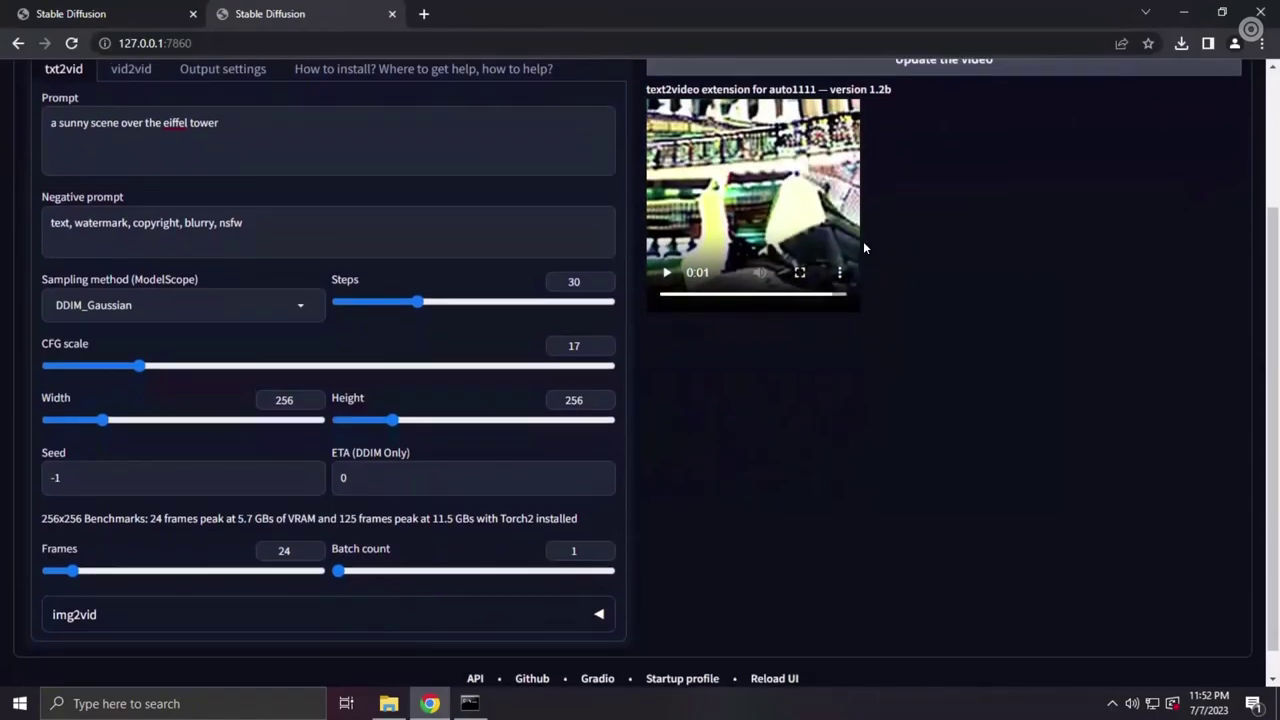
Step: Set the video's width to 320 and its height to 320
{"action": "scroll", "coordinate": [863, 241], "scroll_direction": "up", "scroll_amount": 1}
{"action": "left_click", "coordinate": [121, 471]}
{"action": "left_click_drag", "start_coordinate": [396, 472], "coordinate": [410, 471]}
{"action": "scroll", "coordinate": [524, 396], "scroll_direction": "up", "scroll_amount": 1}
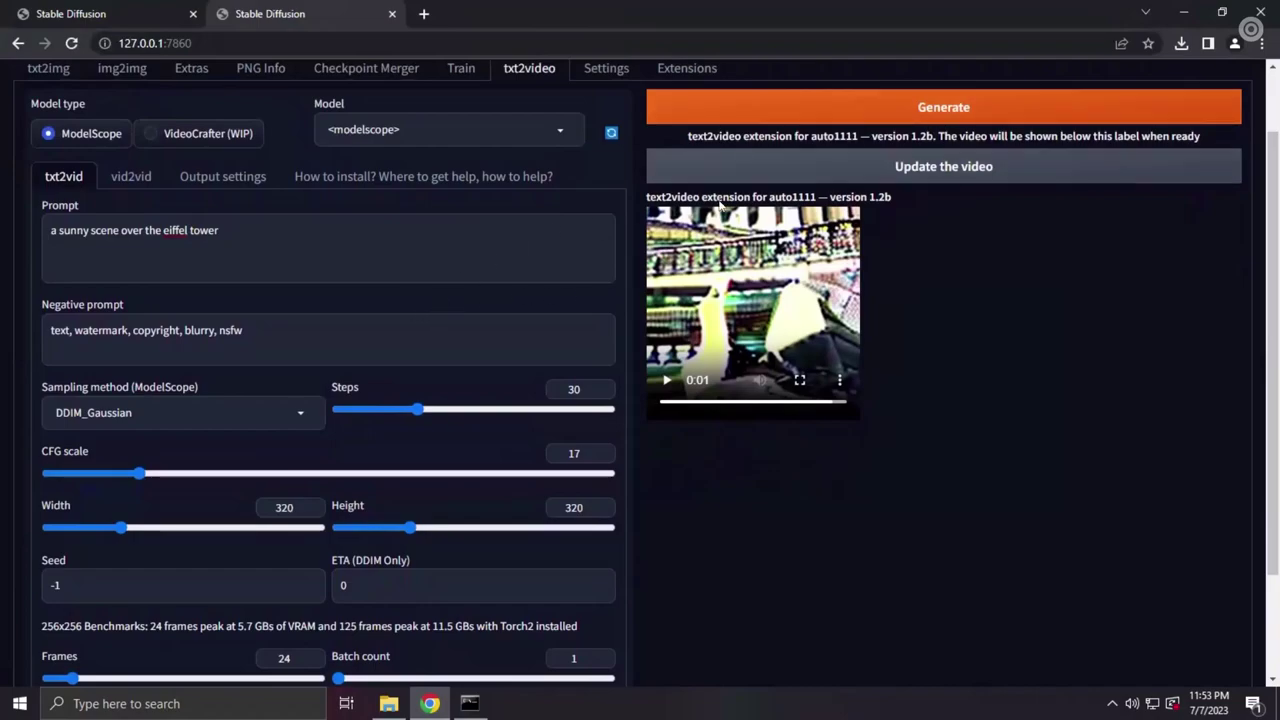
{"action": "scroll", "coordinate": [706, 197], "scroll_direction": "up", "scroll_amount": 1}
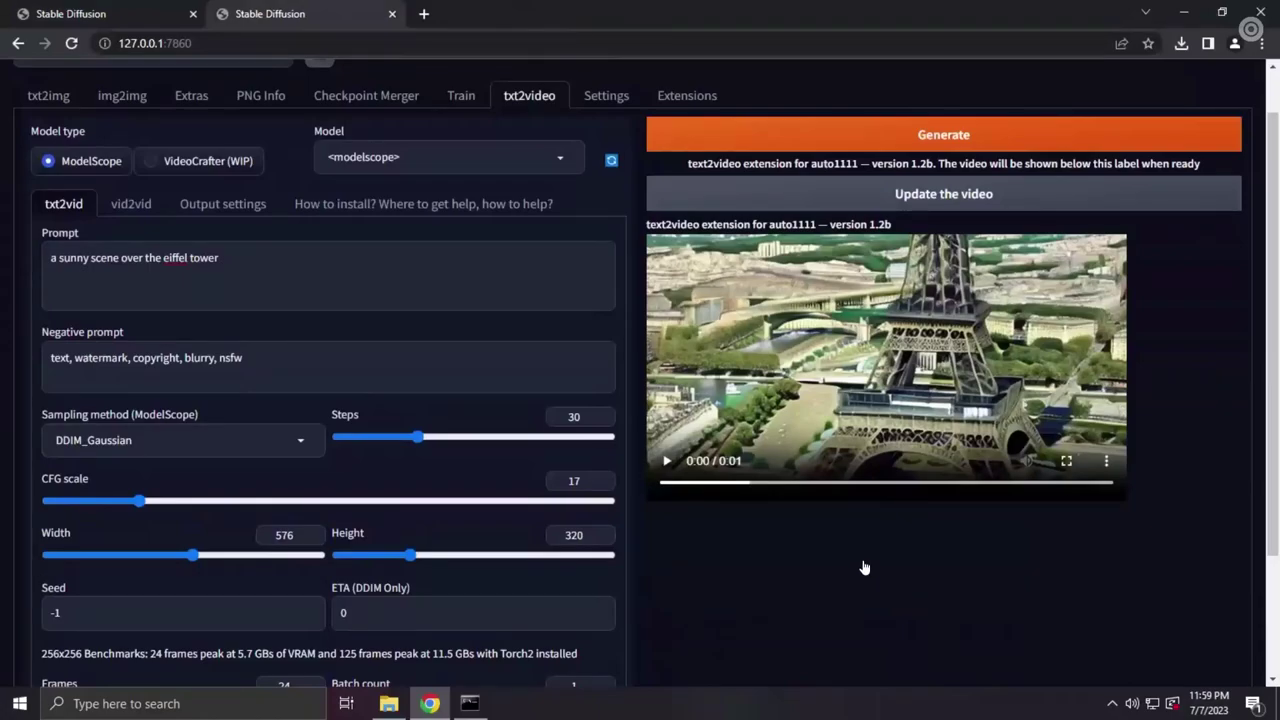
Step: Review the parameters of the 576 by 320 Eiffel Tower video and play it
{"action": "scroll", "coordinate": [856, 556], "scroll_direction": "down", "scroll_amount": 3}
{"action": "scroll", "coordinate": [852, 553], "scroll_direction": "up", "scroll_amount": 2}
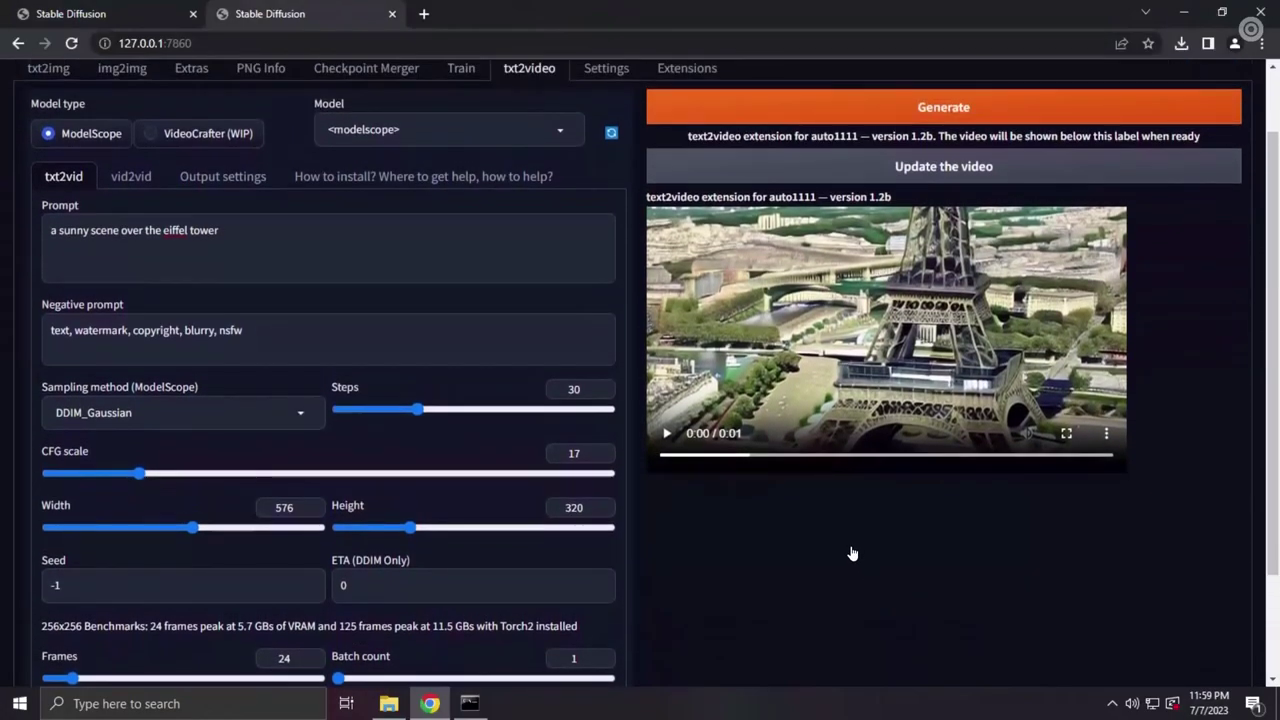
{"action": "scroll", "coordinate": [838, 545], "scroll_direction": "down", "scroll_amount": 1}
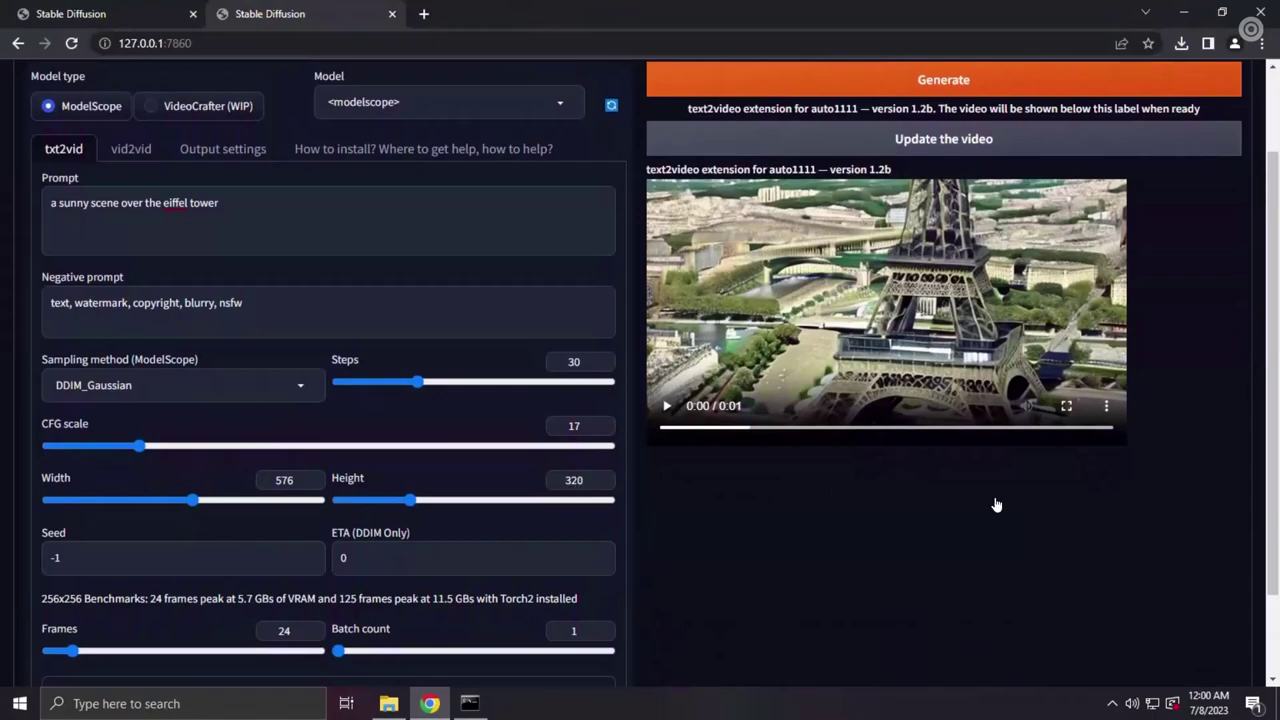
{"action": "left_click", "coordinate": [669, 408]}
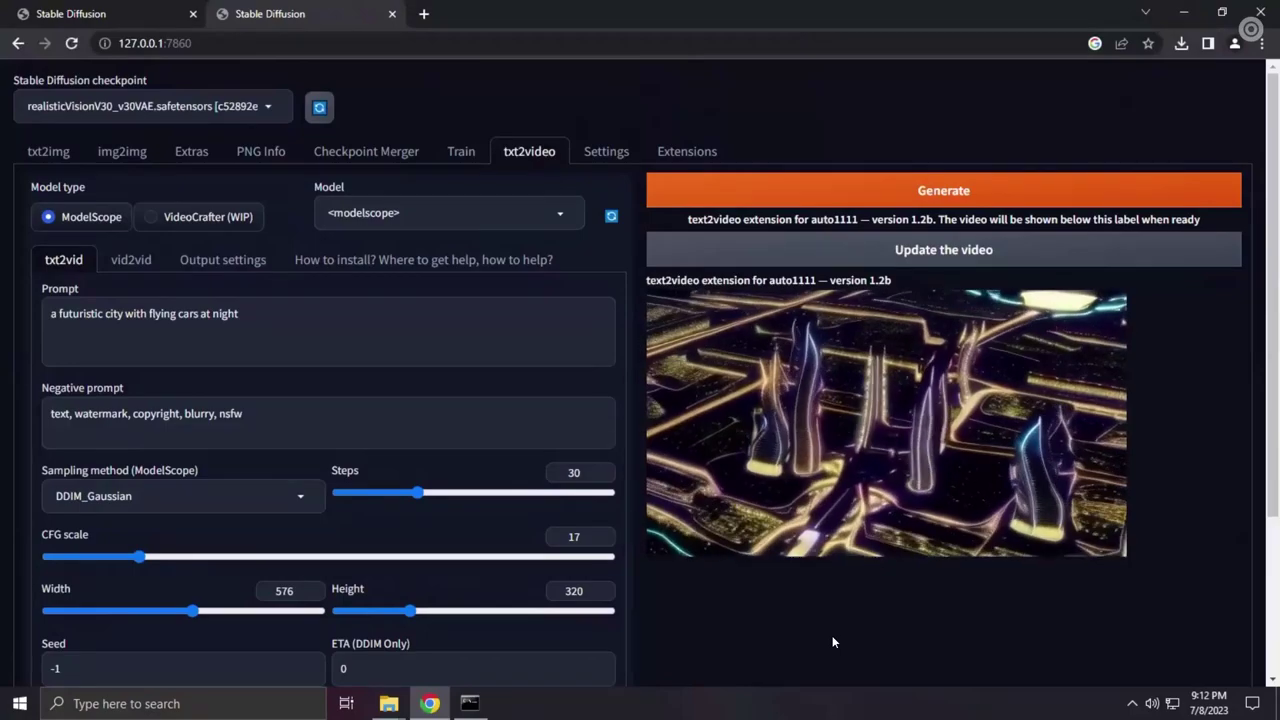
Step: Change the end of the prompt so it reads "a futuristic city with flying cars at day"
{"action": "left_click_drag", "start_coordinate": [248, 316], "coordinate": [199, 318]}
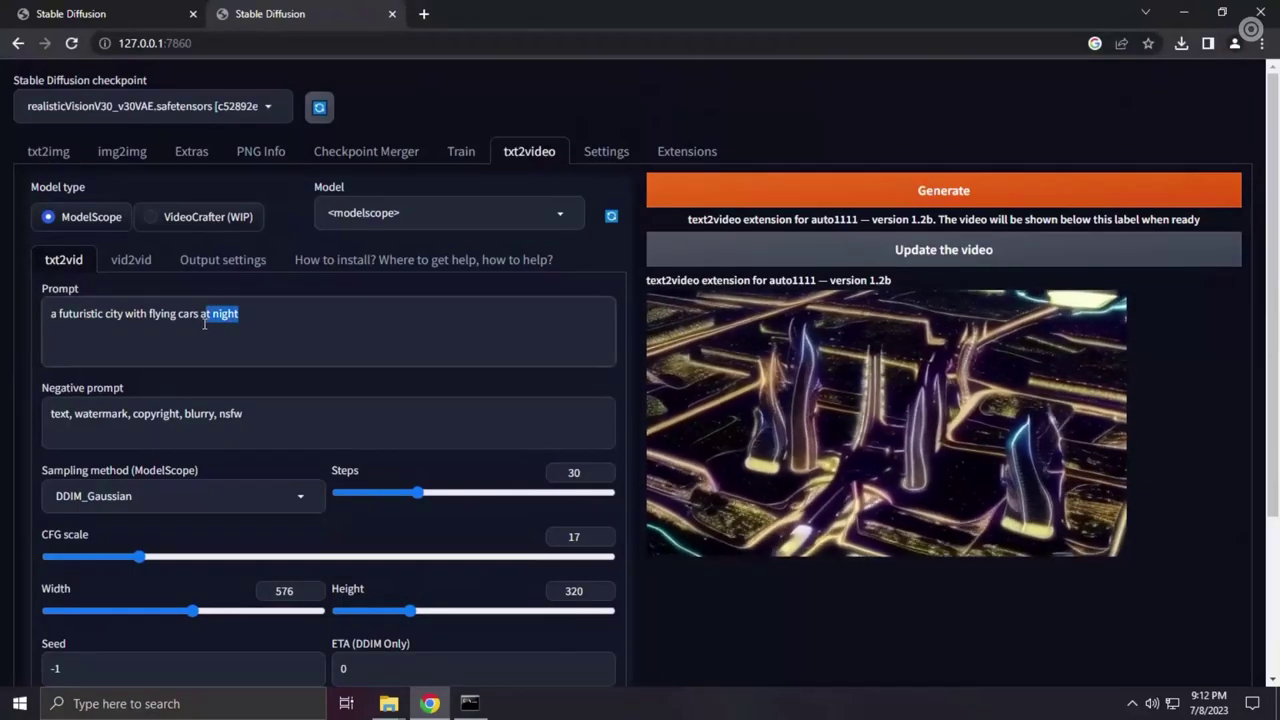
{"action": "key", "text": "BackSpace"}
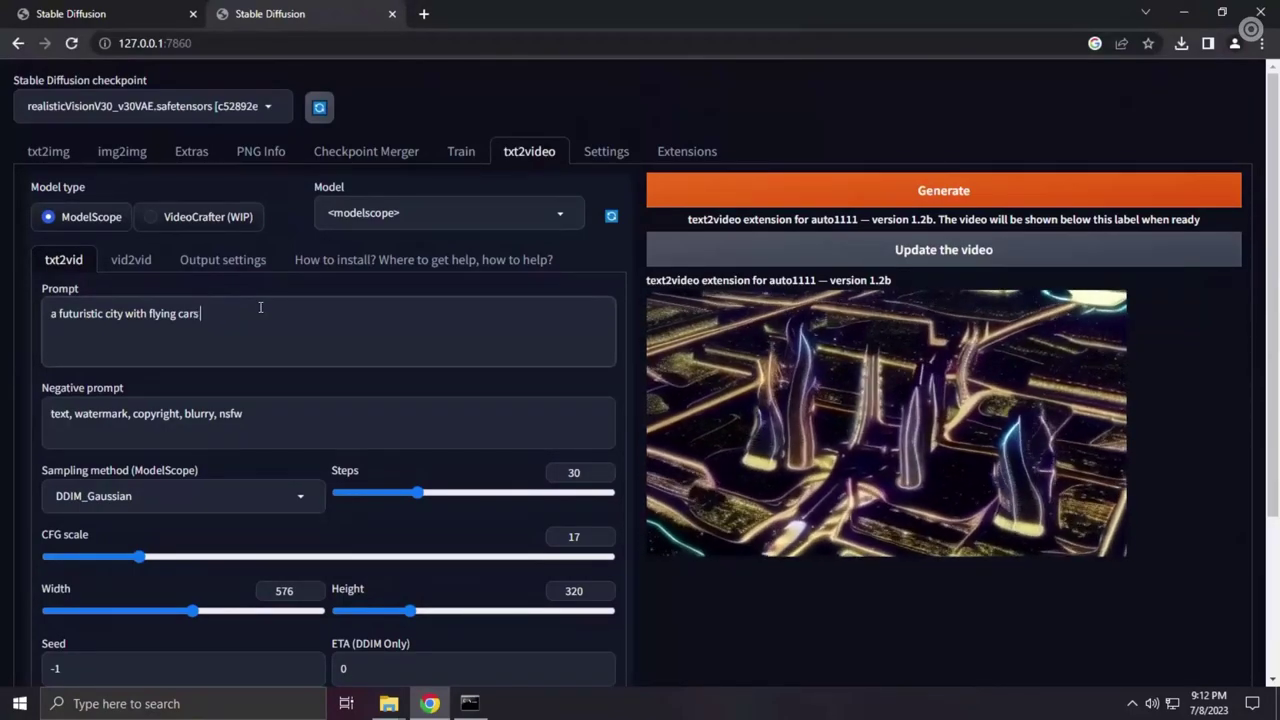
{"action": "type", "text": "at dy"}
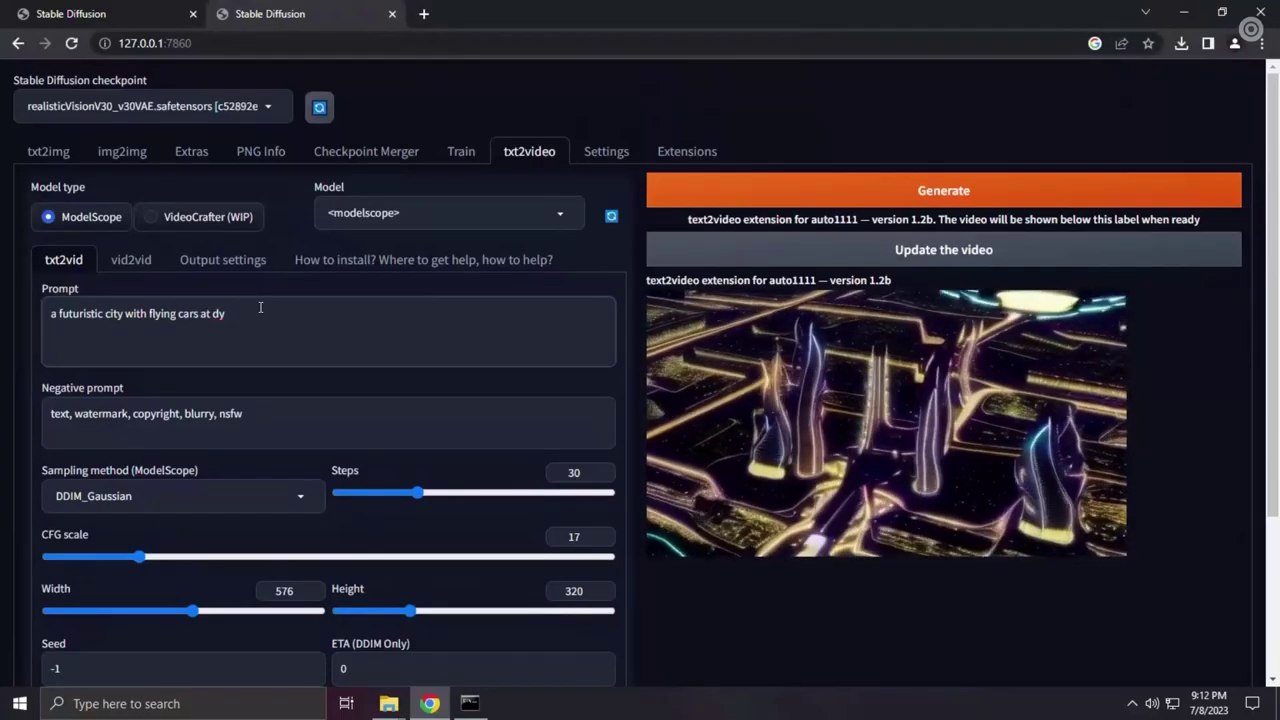
{"action": "key", "text": "BackSpace"}
{"action": "type", "text": "ay"}
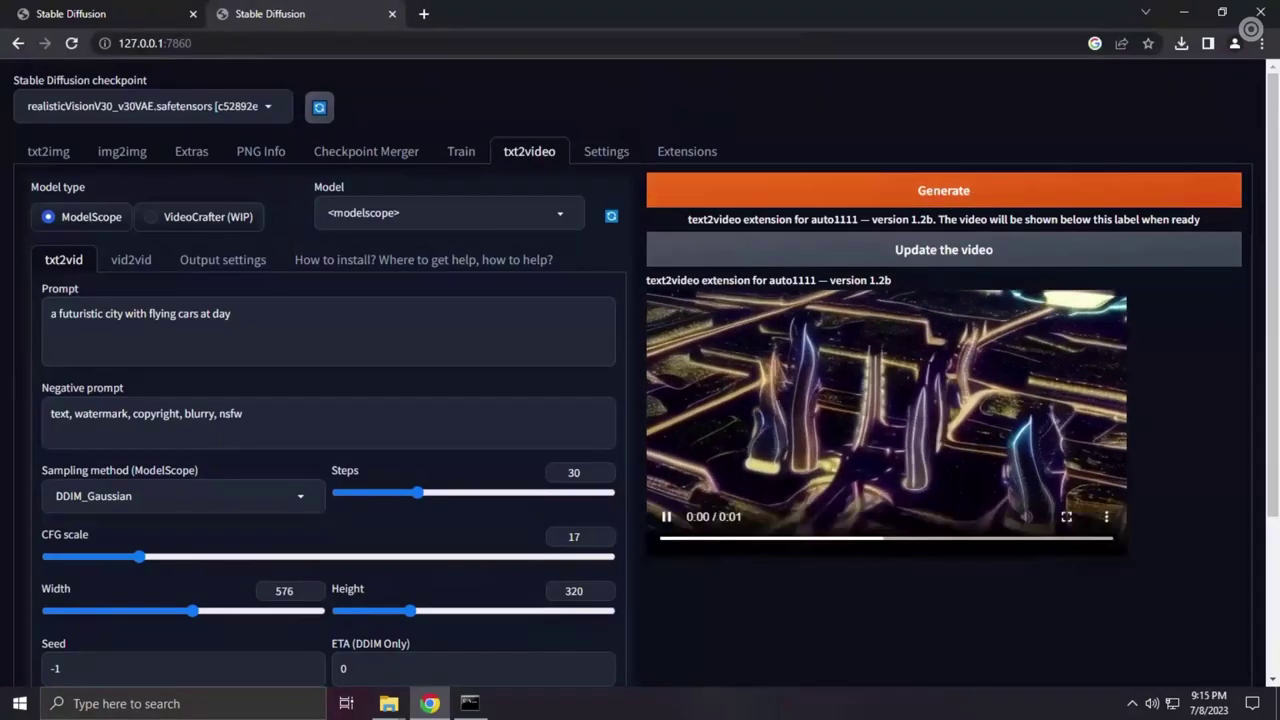
Step: Show the newly generated daytime city video and pause its playback
{"action": "left_click", "coordinate": [1029, 258]}
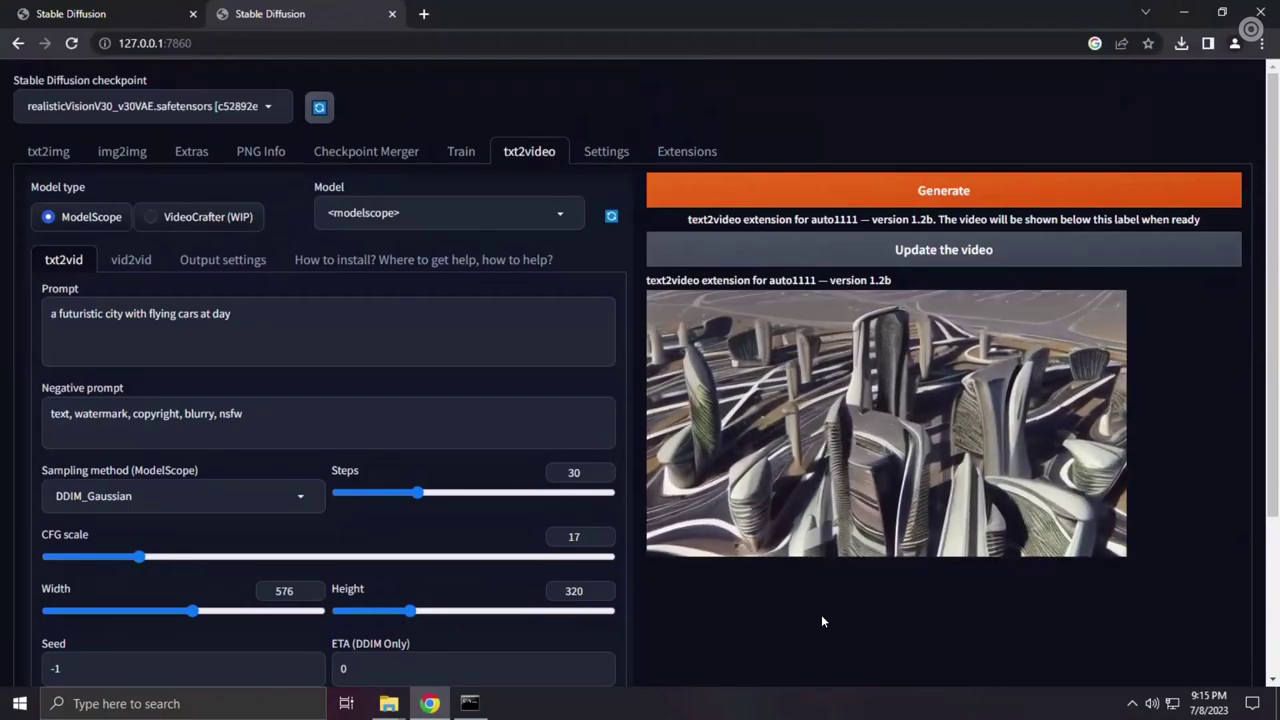
{"action": "mouse_move", "coordinate": [667, 524]}
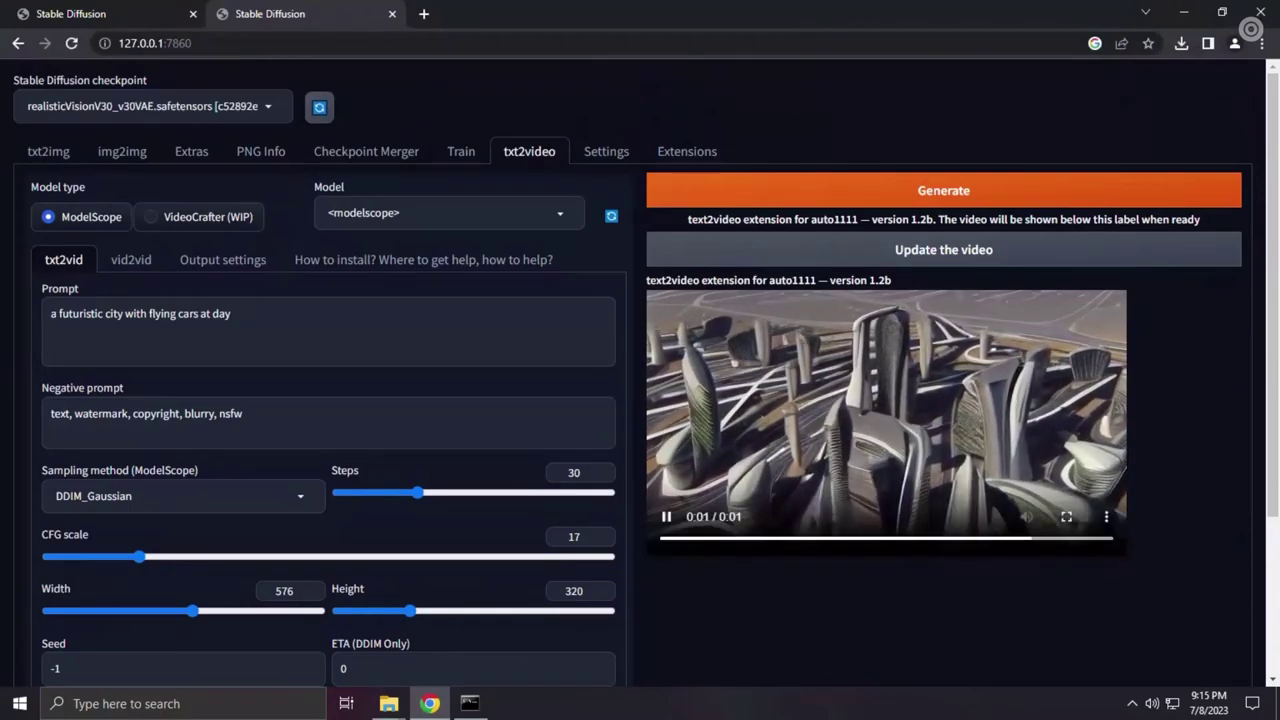
{"action": "left_click", "coordinate": [667, 517]}
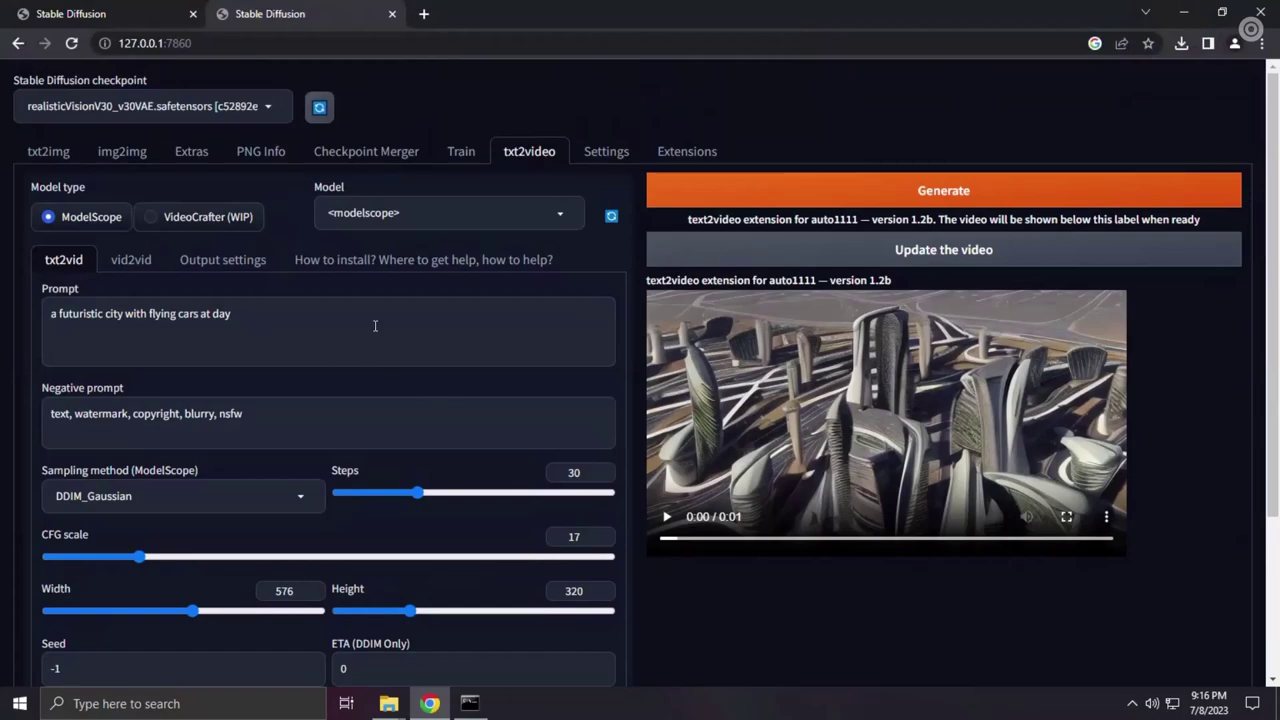
Step: Search the web for "zeroscope" in a new browser tab
{"action": "left_click", "coordinate": [424, 13]}
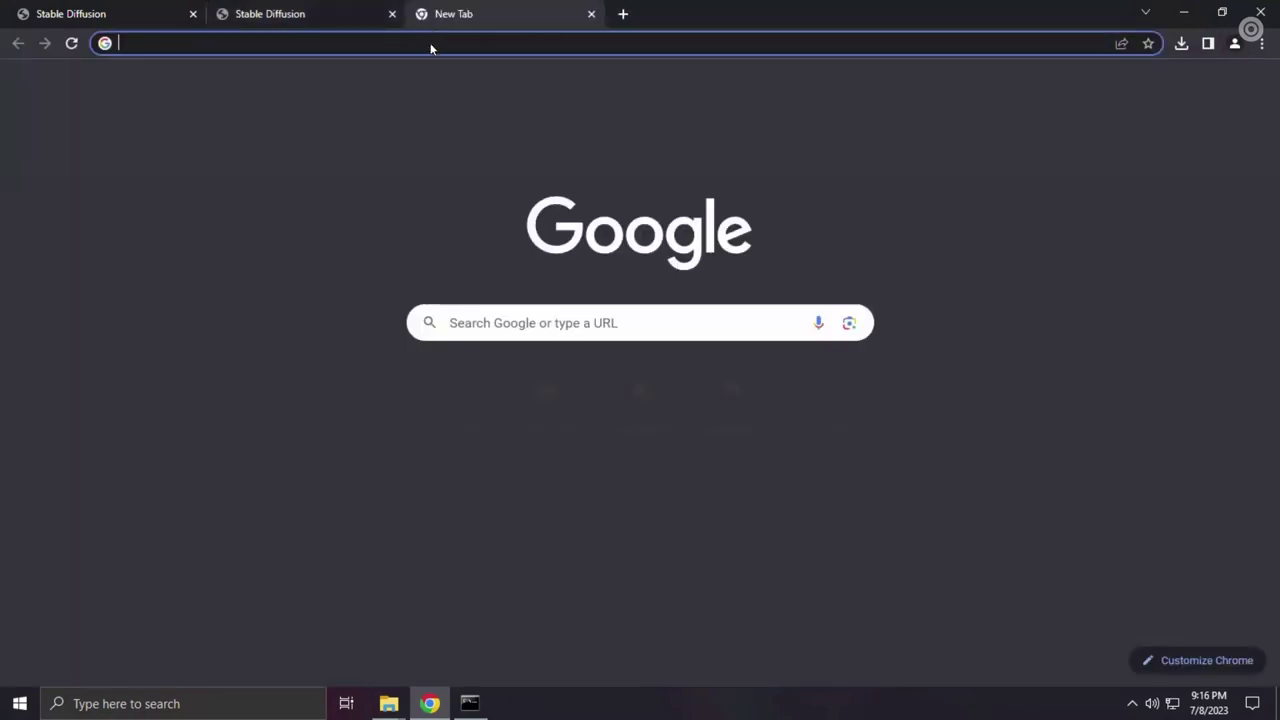
{"action": "left_click", "coordinate": [431, 45]}
{"action": "type", "text": "zeroscope"}
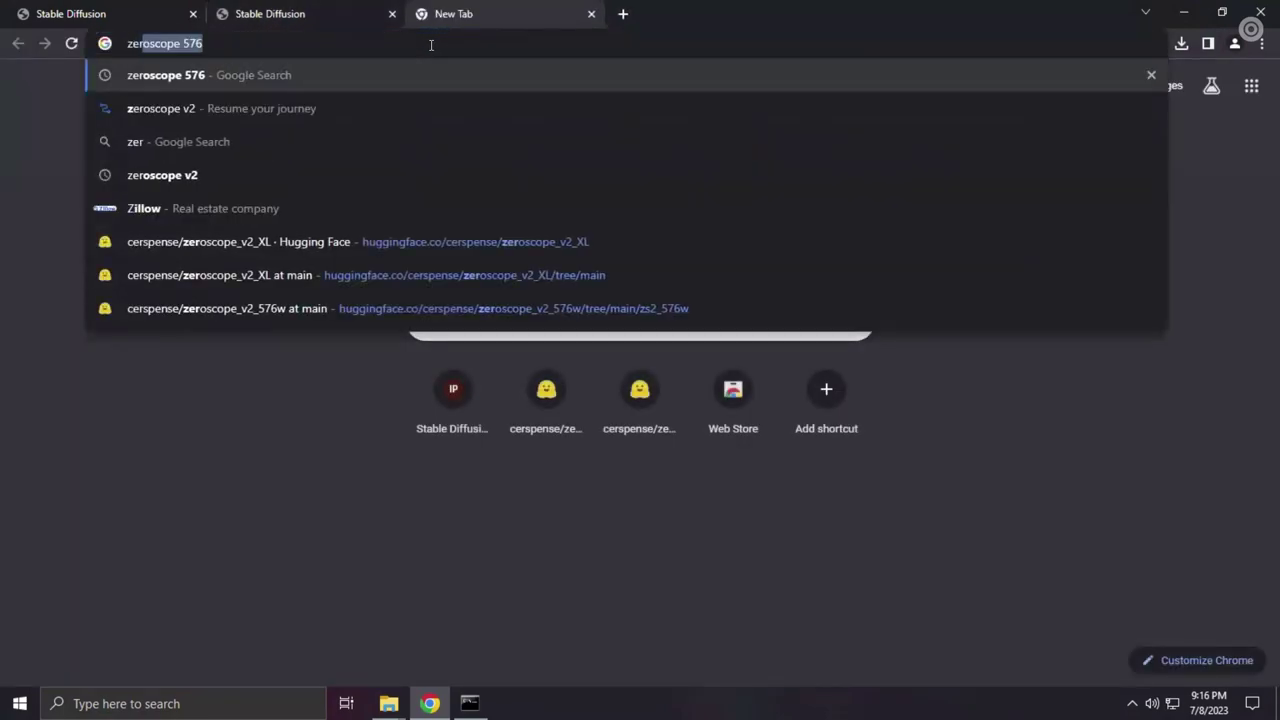
{"action": "key", "text": "BackSpace"}
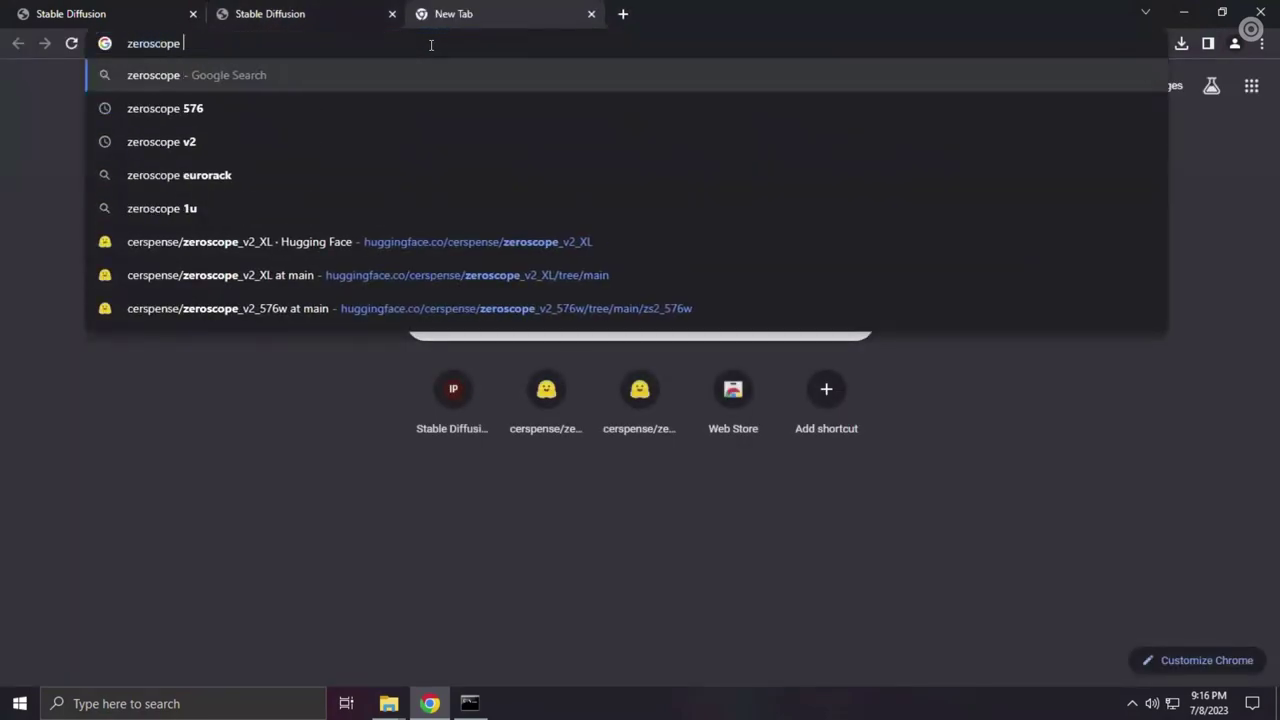
{"action": "key", "text": "Return"}
Step: Open the Replicate page anotherjesse/zeroscope-v2-xl from the search results
{"action": "scroll", "coordinate": [123, 272], "scroll_direction": "down", "scroll_amount": 5}
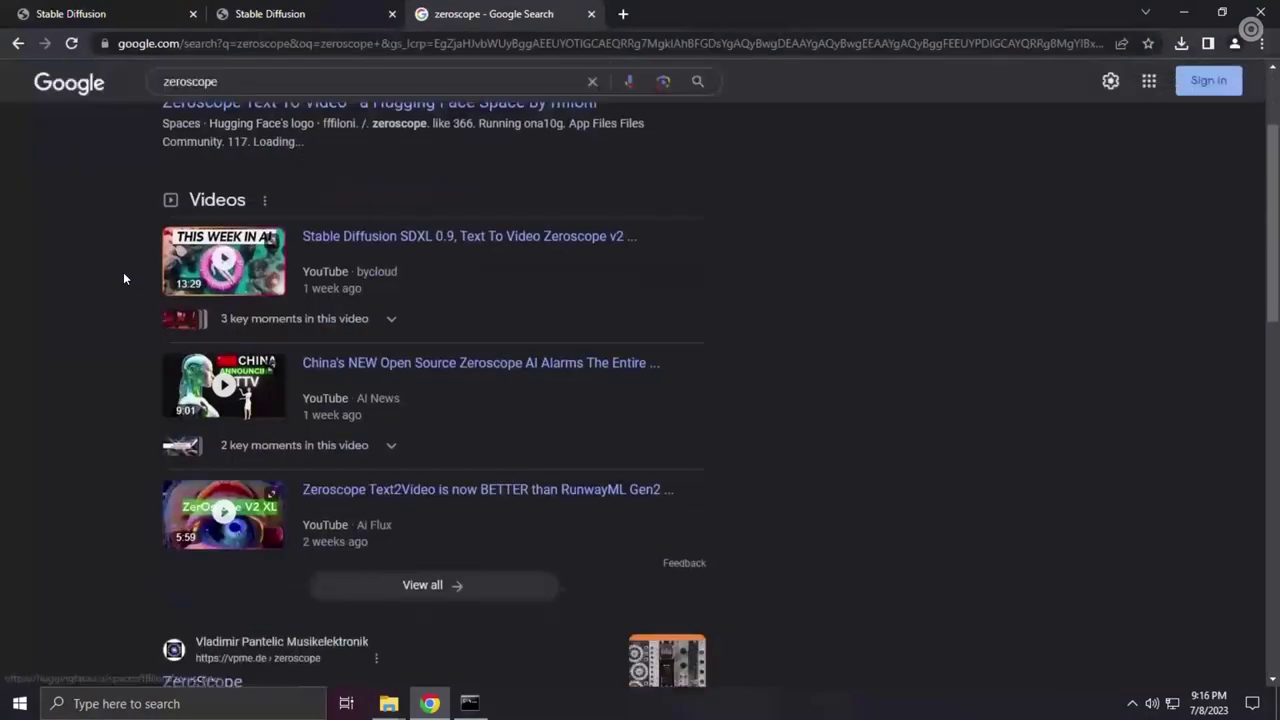
{"action": "scroll", "coordinate": [115, 287], "scroll_direction": "down", "scroll_amount": 4}
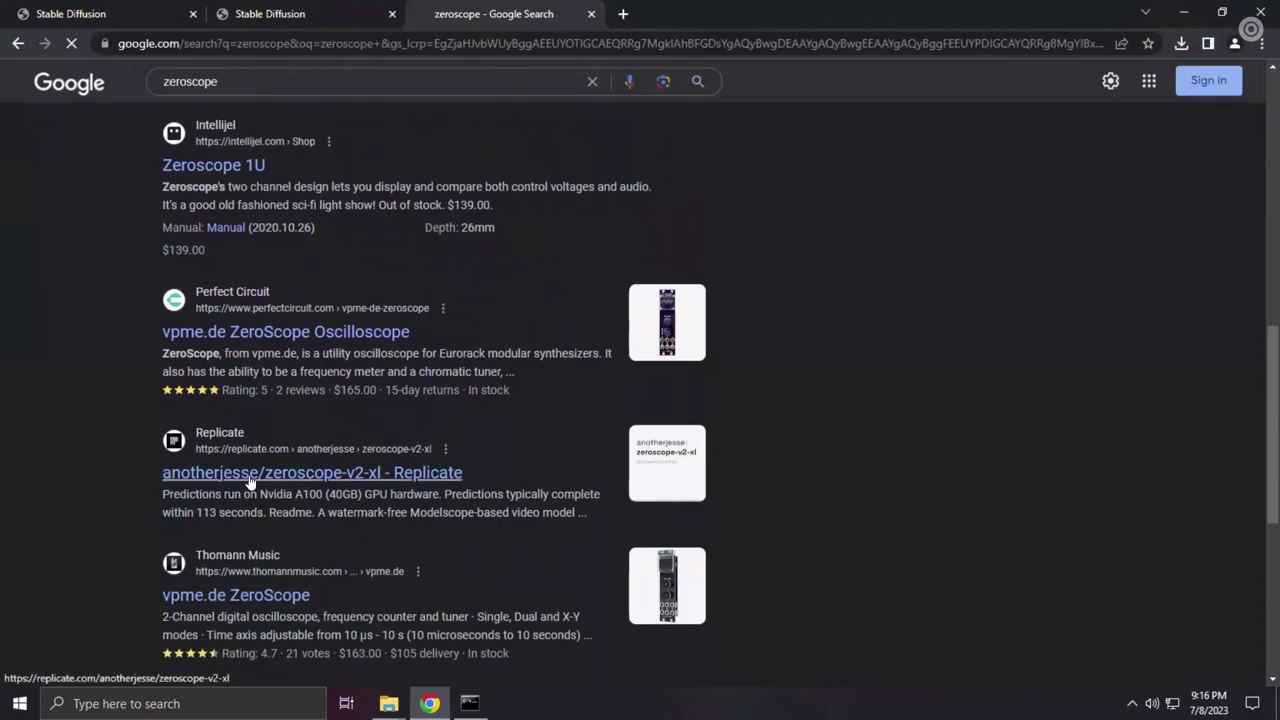
{"action": "left_click", "coordinate": [250, 483]}
Step: Replace the example prompt of the Replicate demo with "a dog walking in a park"
{"action": "scroll", "coordinate": [320, 390], "scroll_direction": "down", "scroll_amount": 2}
{"action": "scroll", "coordinate": [322, 375], "scroll_direction": "down", "scroll_amount": 3}
{"action": "scroll", "coordinate": [50, 356], "scroll_direction": "down", "scroll_amount": 3}
{"action": "scroll", "coordinate": [50, 356], "scroll_direction": "up", "scroll_amount": 2}
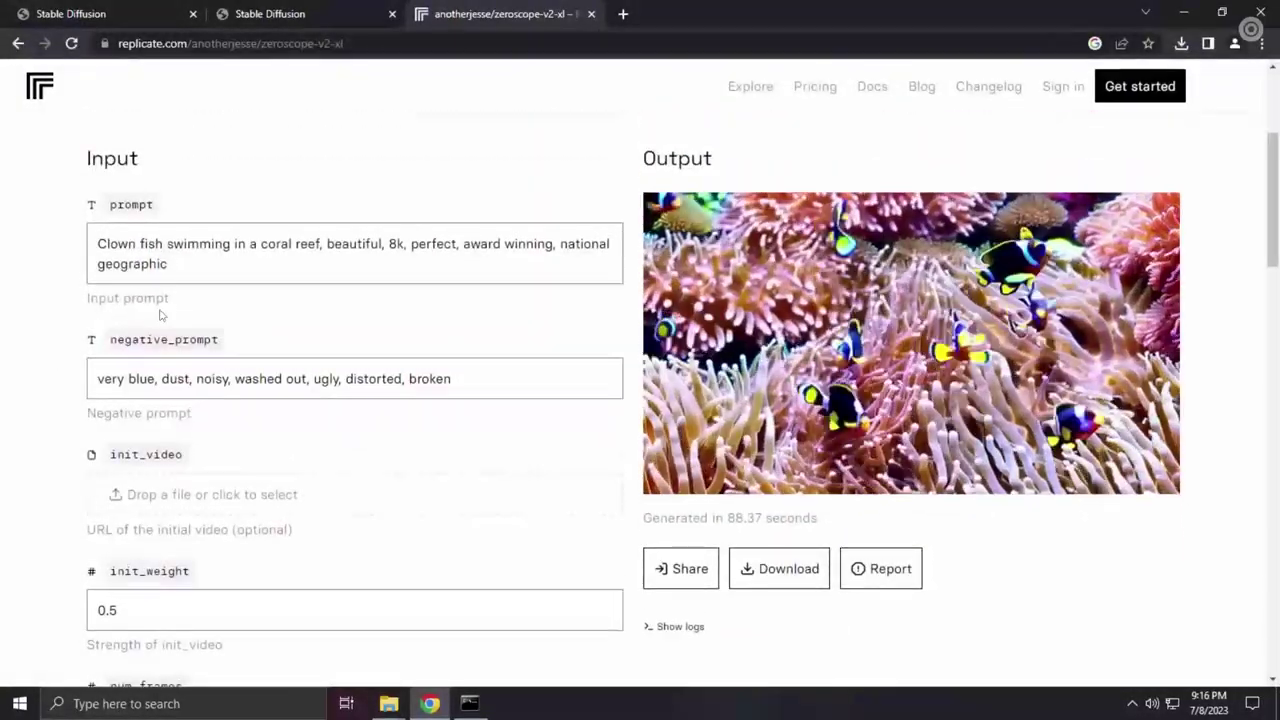
{"action": "left_click_drag", "start_coordinate": [188, 258], "coordinate": [43, 221]}
{"action": "key", "text": "BackSpace"}
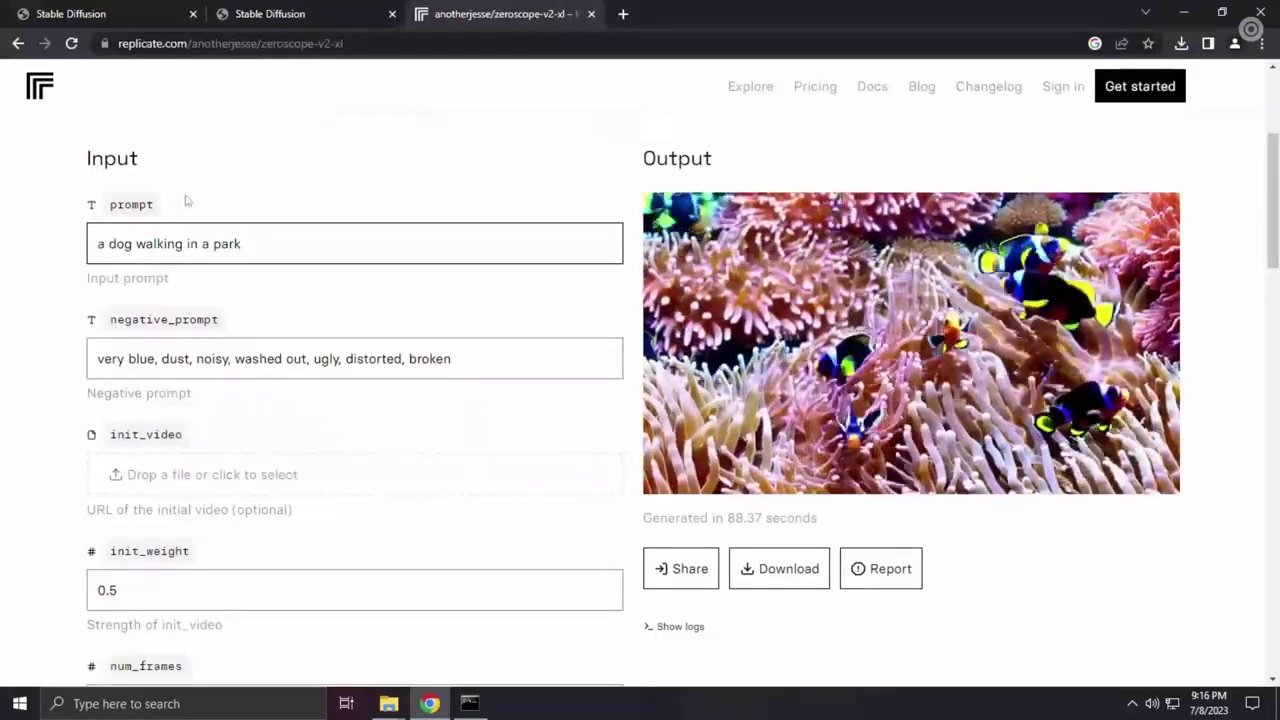
Step: Look through the demo's input parameters and run the video generation with its default settings
{"action": "scroll", "coordinate": [63, 300], "scroll_direction": "down", "scroll_amount": 2}
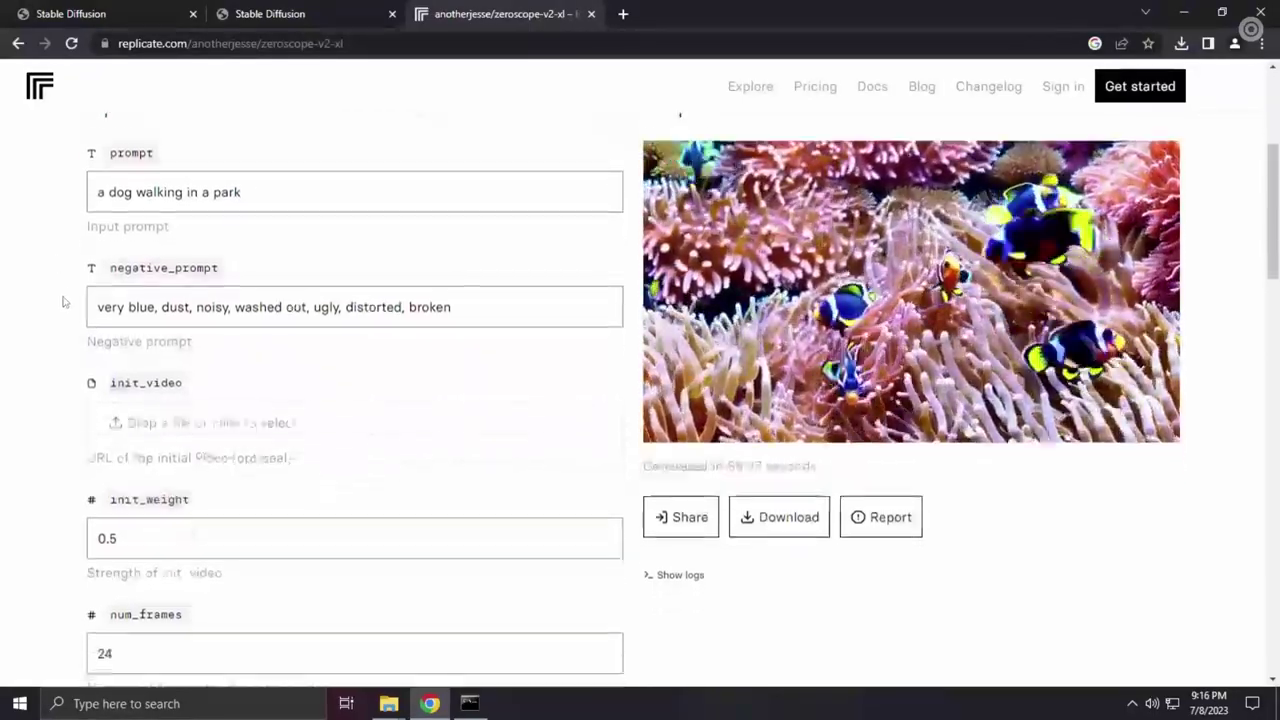
{"action": "scroll", "coordinate": [260, 380], "scroll_direction": "down", "scroll_amount": 3}
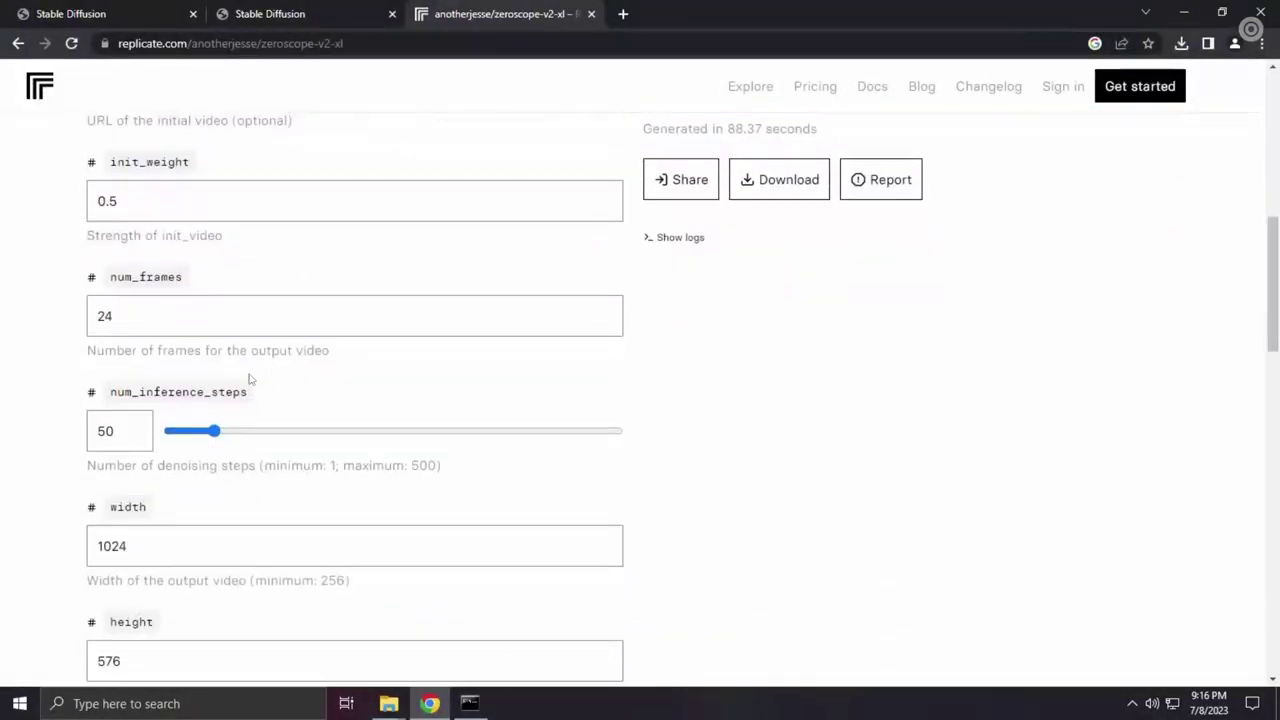
{"action": "scroll", "coordinate": [330, 290], "scroll_direction": "up", "scroll_amount": 3}
{"action": "scroll", "coordinate": [400, 265], "scroll_direction": "up", "scroll_amount": 2}
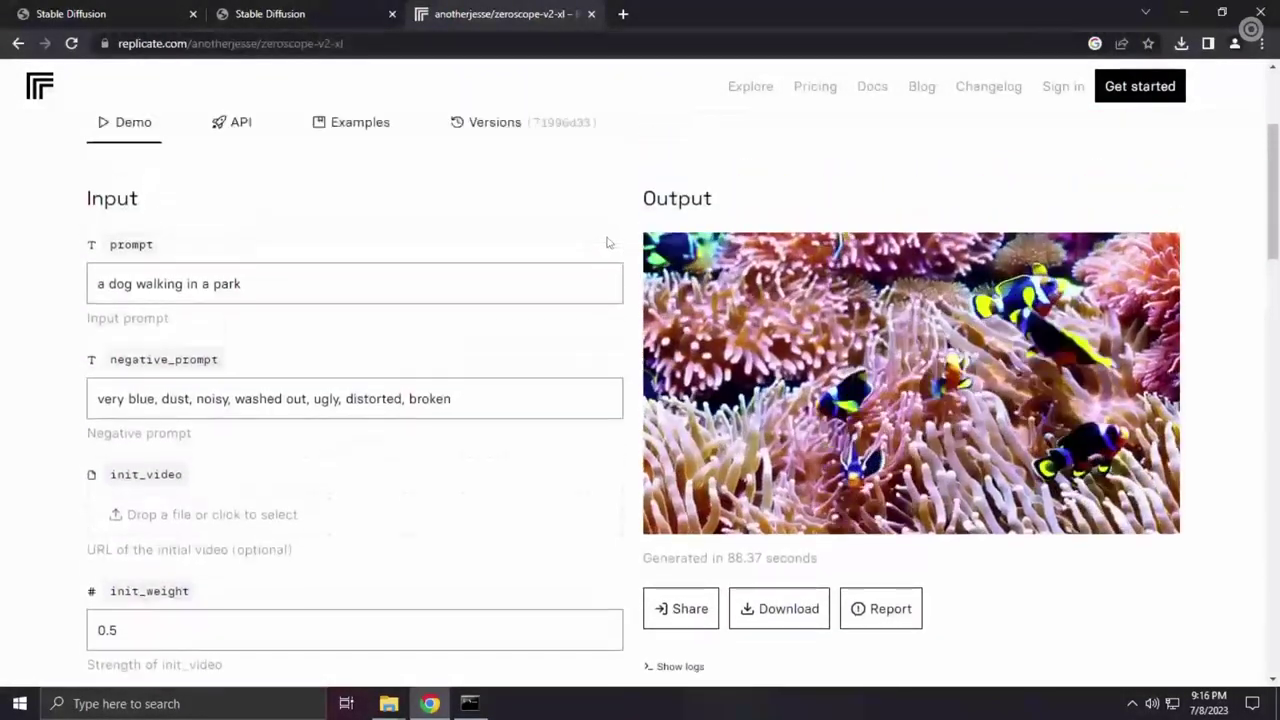
{"action": "scroll", "coordinate": [572, 262], "scroll_direction": "down", "scroll_amount": 2}
{"action": "scroll", "coordinate": [572, 262], "scroll_direction": "up", "scroll_amount": 3}
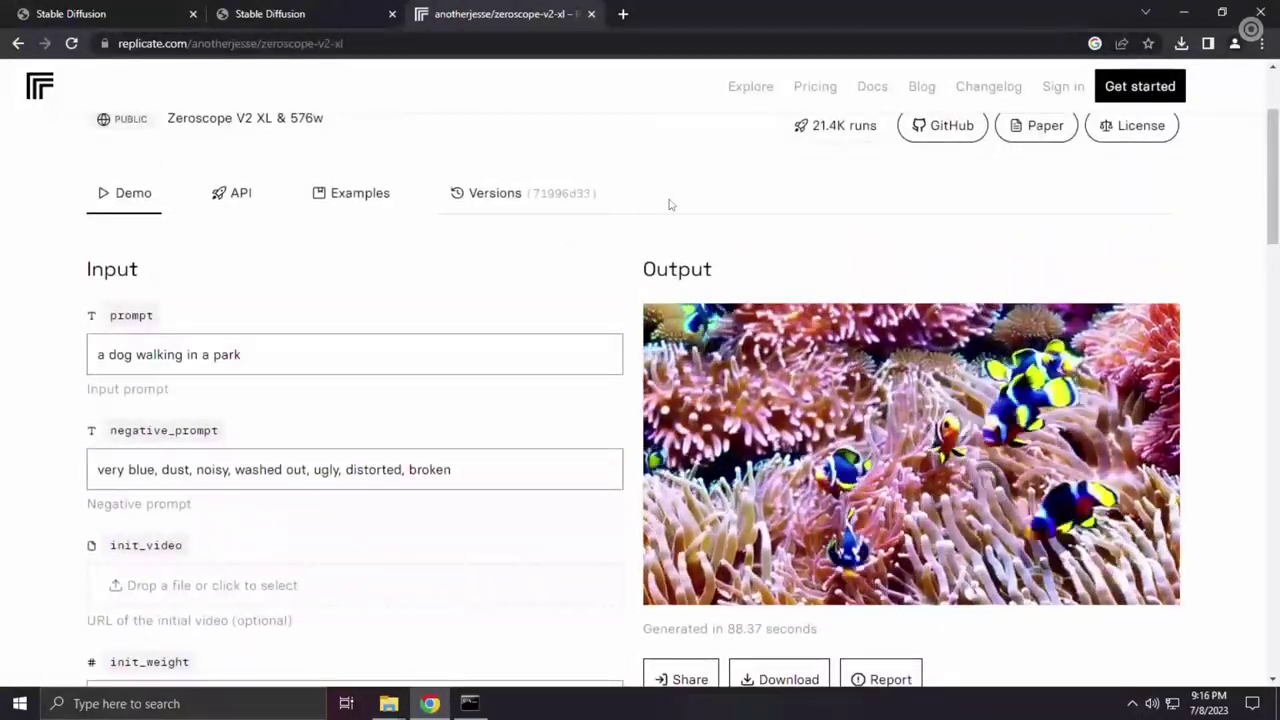
{"action": "scroll", "coordinate": [672, 203], "scroll_direction": "down", "scroll_amount": 4}
{"action": "scroll", "coordinate": [619, 264], "scroll_direction": "down", "scroll_amount": 7}
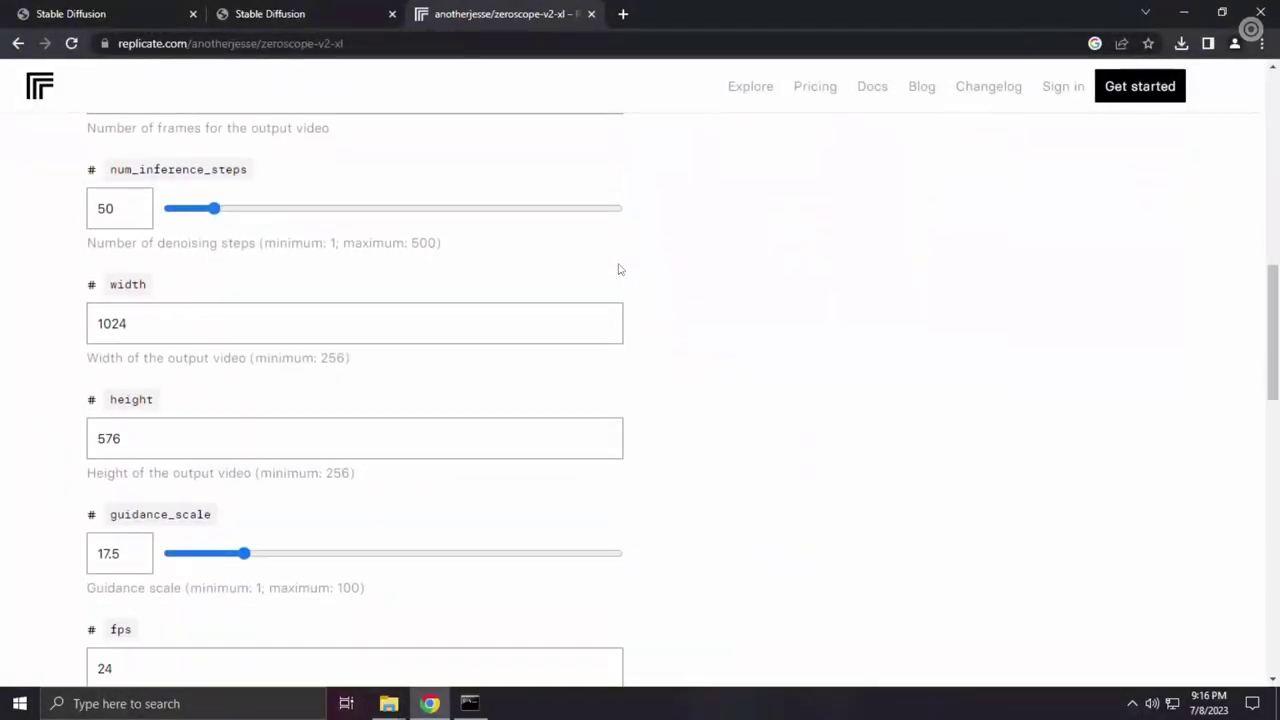
{"action": "scroll", "coordinate": [619, 264], "scroll_direction": "down", "scroll_amount": 3}
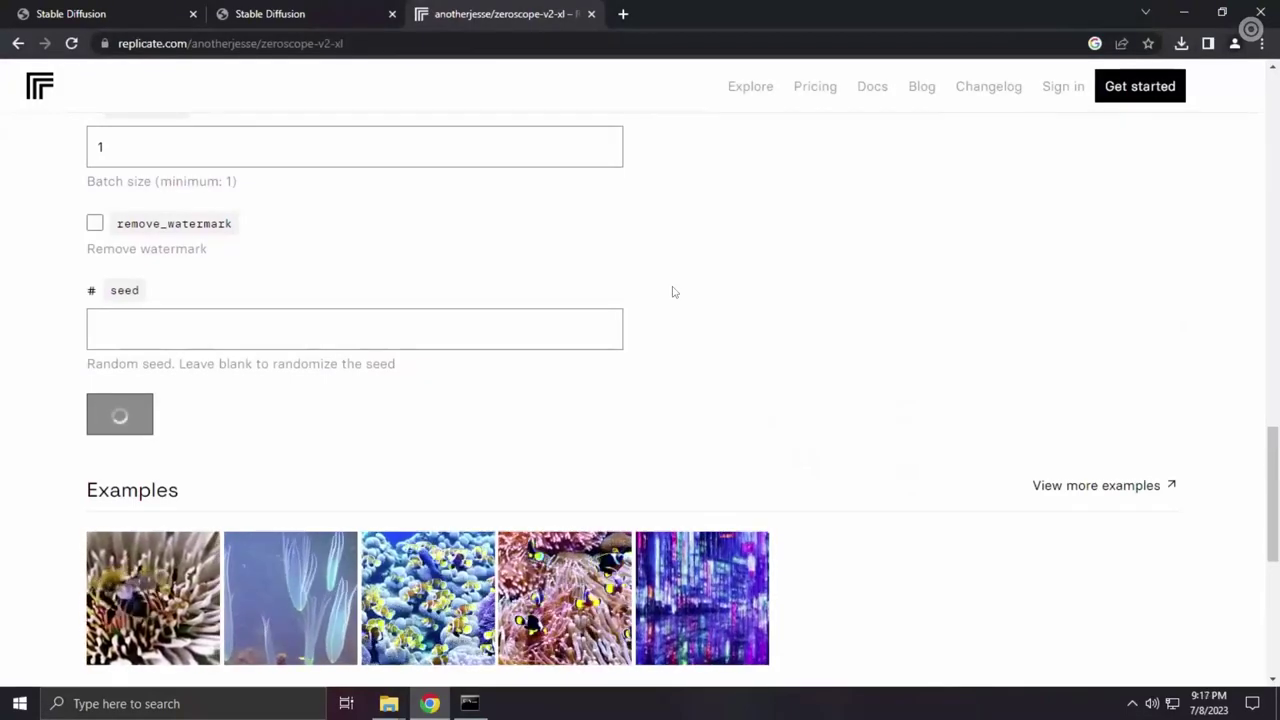
Step: Review the watermark, model, fps, guidance scale and size settings, and check the progress log of the running generation
{"action": "scroll", "coordinate": [673, 292], "scroll_direction": "up", "scroll_amount": 1}
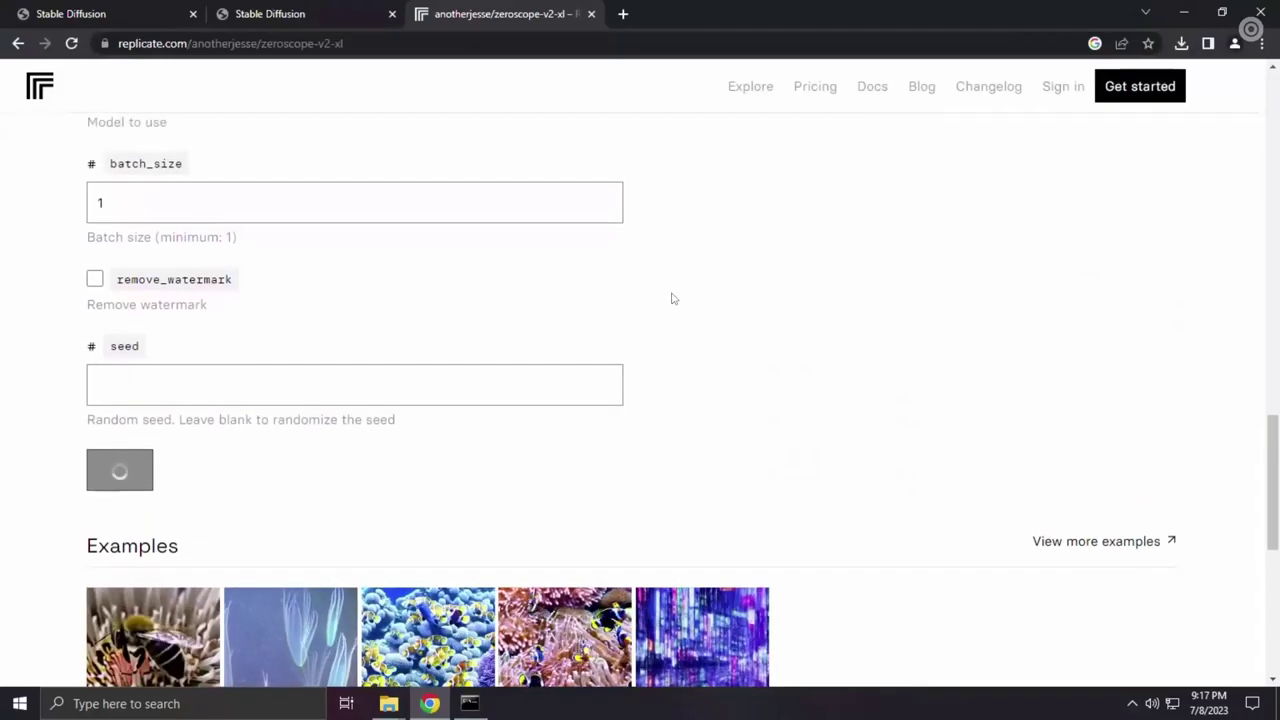
{"action": "scroll", "coordinate": [673, 295], "scroll_direction": "up", "scroll_amount": 1}
{"action": "scroll", "coordinate": [672, 300], "scroll_direction": "up", "scroll_amount": 2}
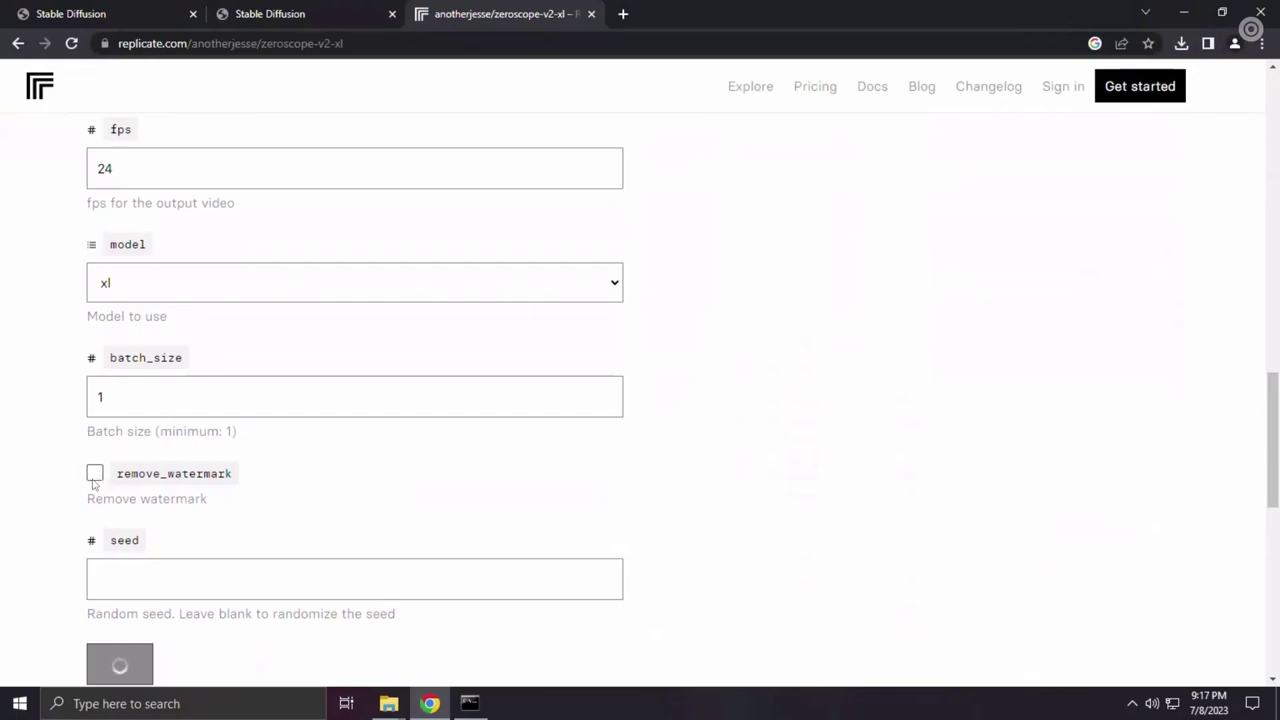
{"action": "scroll", "coordinate": [69, 447], "scroll_direction": "up", "scroll_amount": 2}
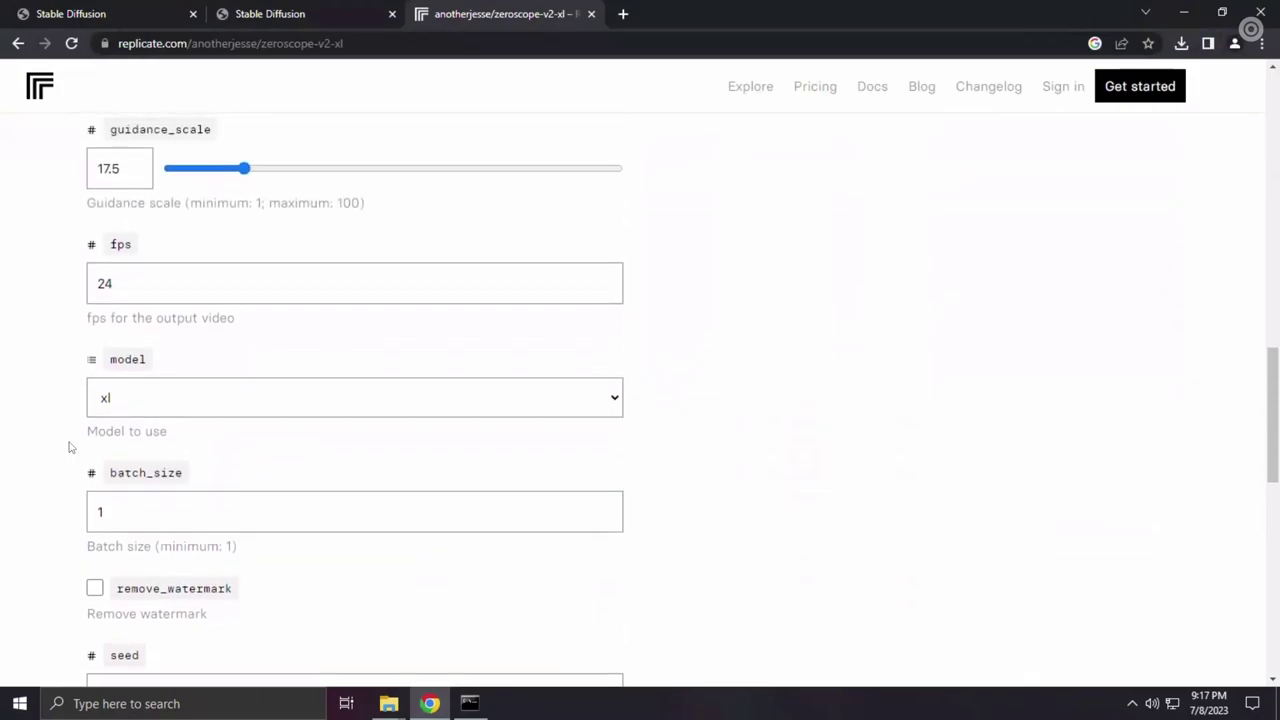
{"action": "scroll", "coordinate": [69, 447], "scroll_direction": "up", "scroll_amount": 3}
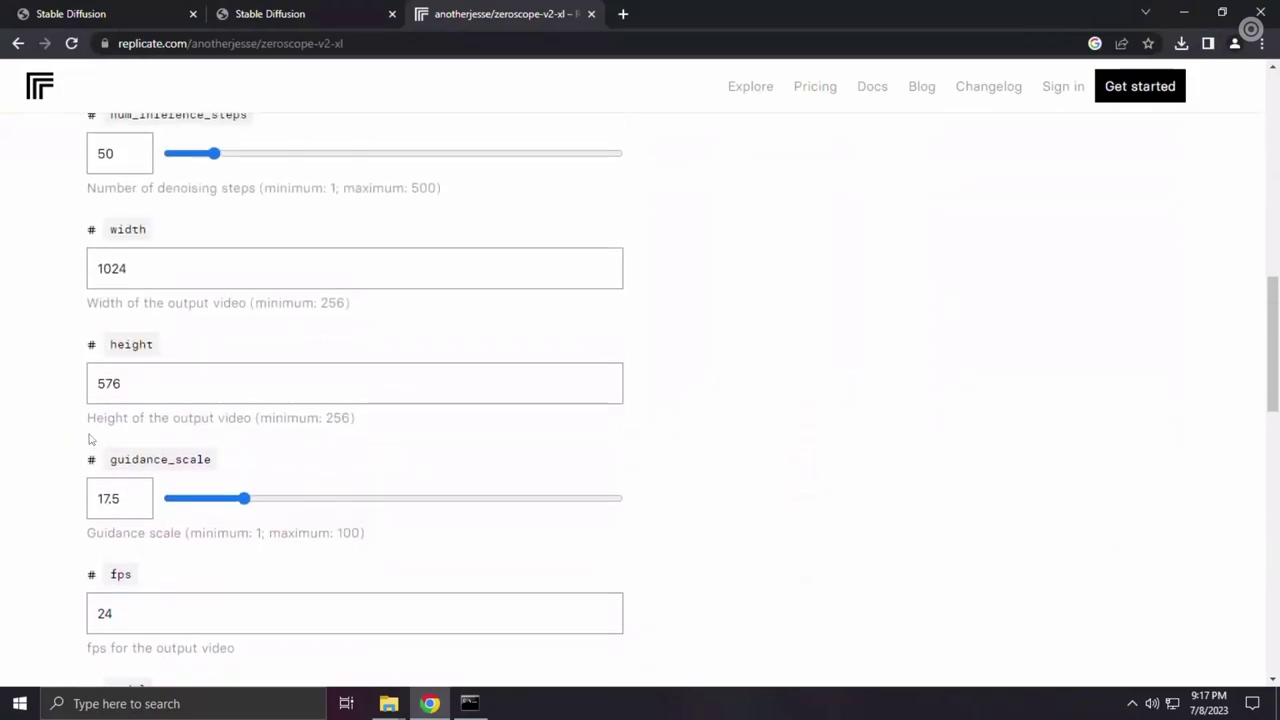
{"action": "scroll", "coordinate": [90, 439], "scroll_direction": "up", "scroll_amount": 1}
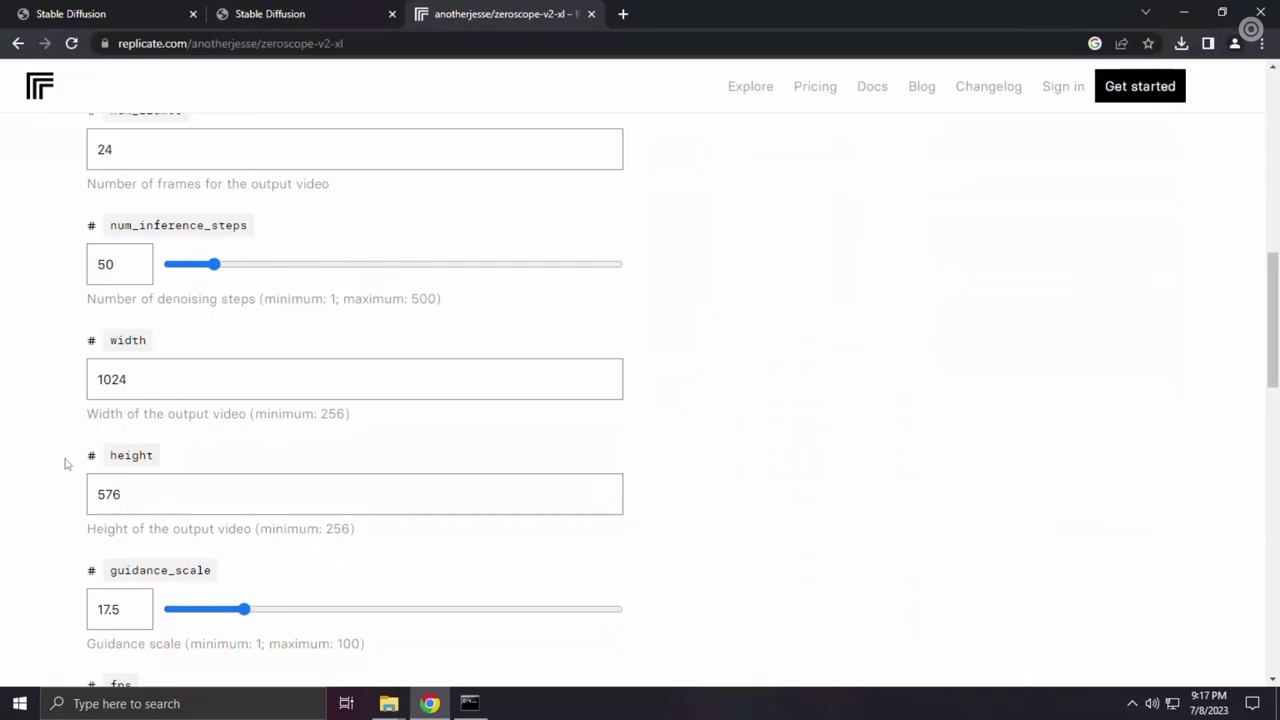
{"action": "scroll", "coordinate": [65, 463], "scroll_direction": "up", "scroll_amount": 5}
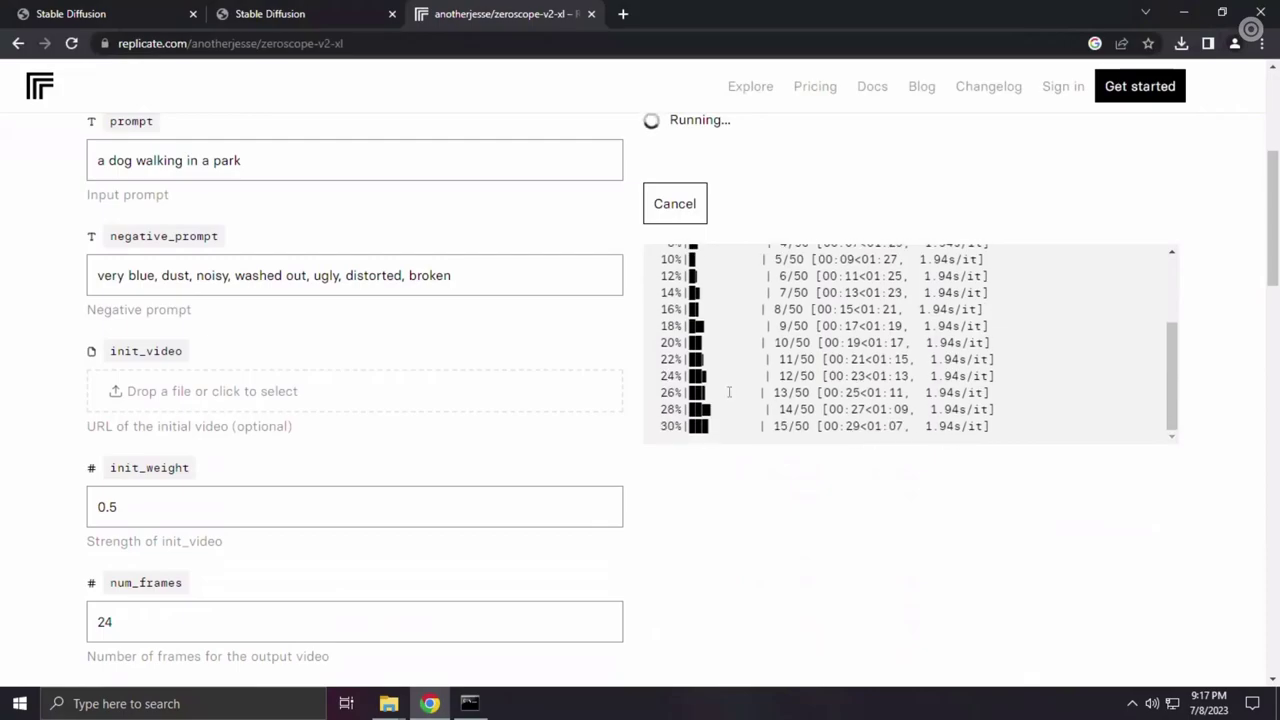
{"action": "scroll", "coordinate": [643, 378], "scroll_direction": "up", "scroll_amount": 1}
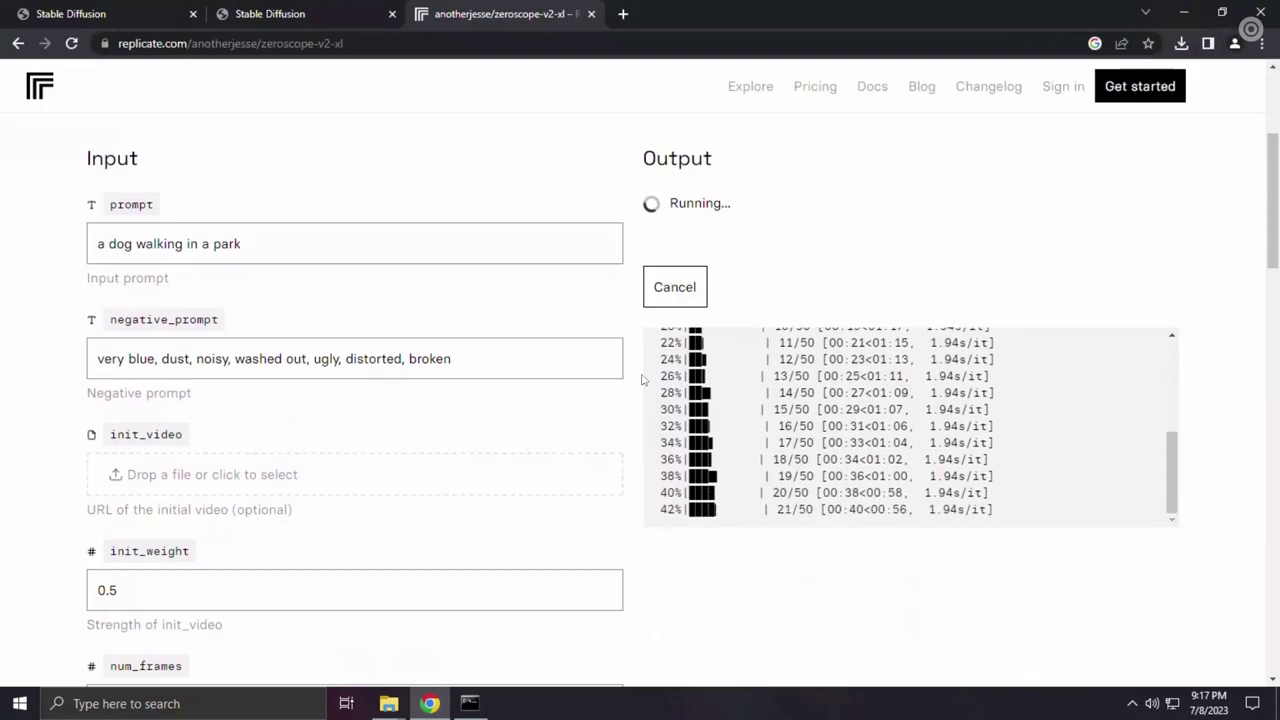
Step: Examine the generated video of the dog in the park in the demo's output
{"action": "scroll", "coordinate": [629, 366], "scroll_direction": "down", "scroll_amount": 1}
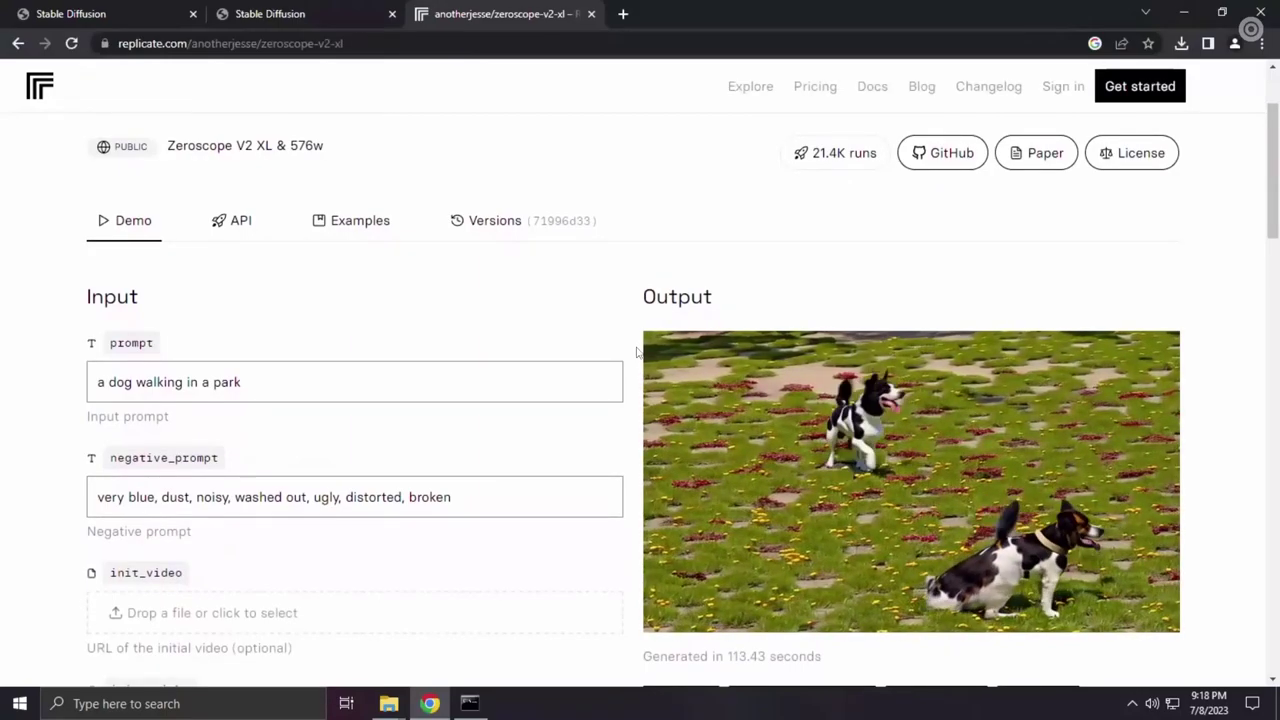
{"action": "scroll", "coordinate": [636, 352], "scroll_direction": "down", "scroll_amount": 1}
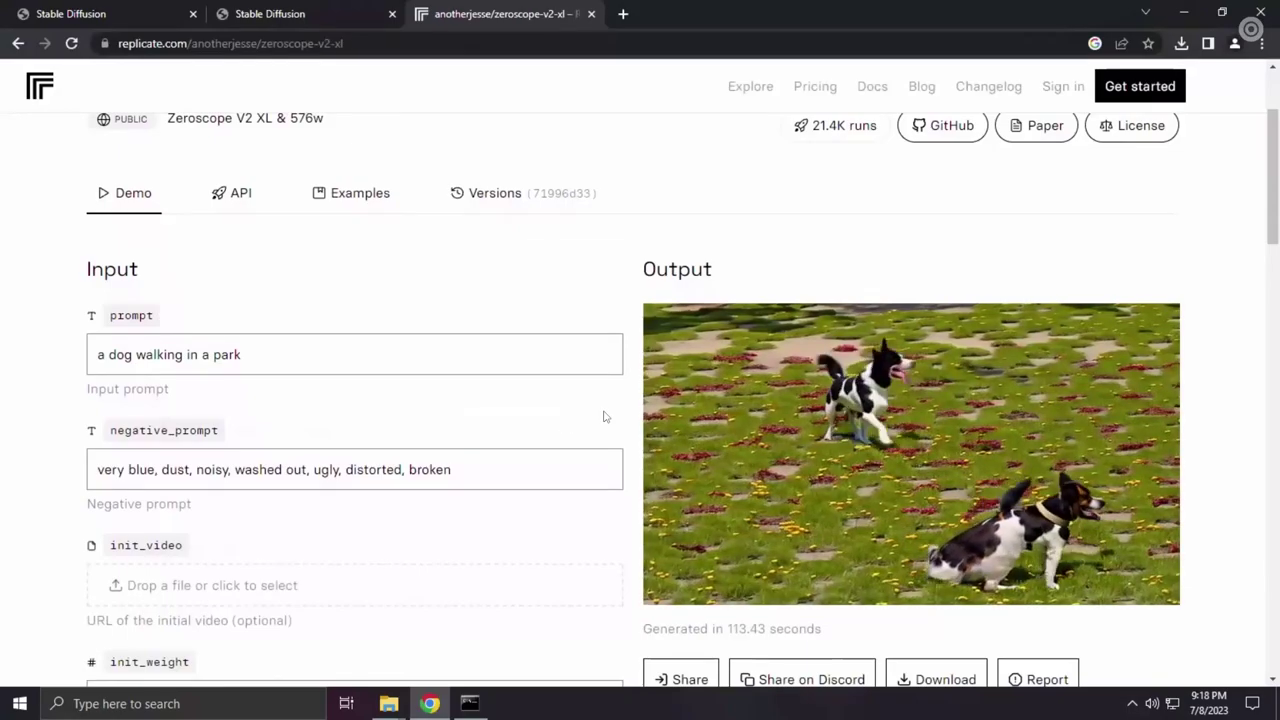
{"action": "scroll", "coordinate": [604, 416], "scroll_direction": "down", "scroll_amount": 2}
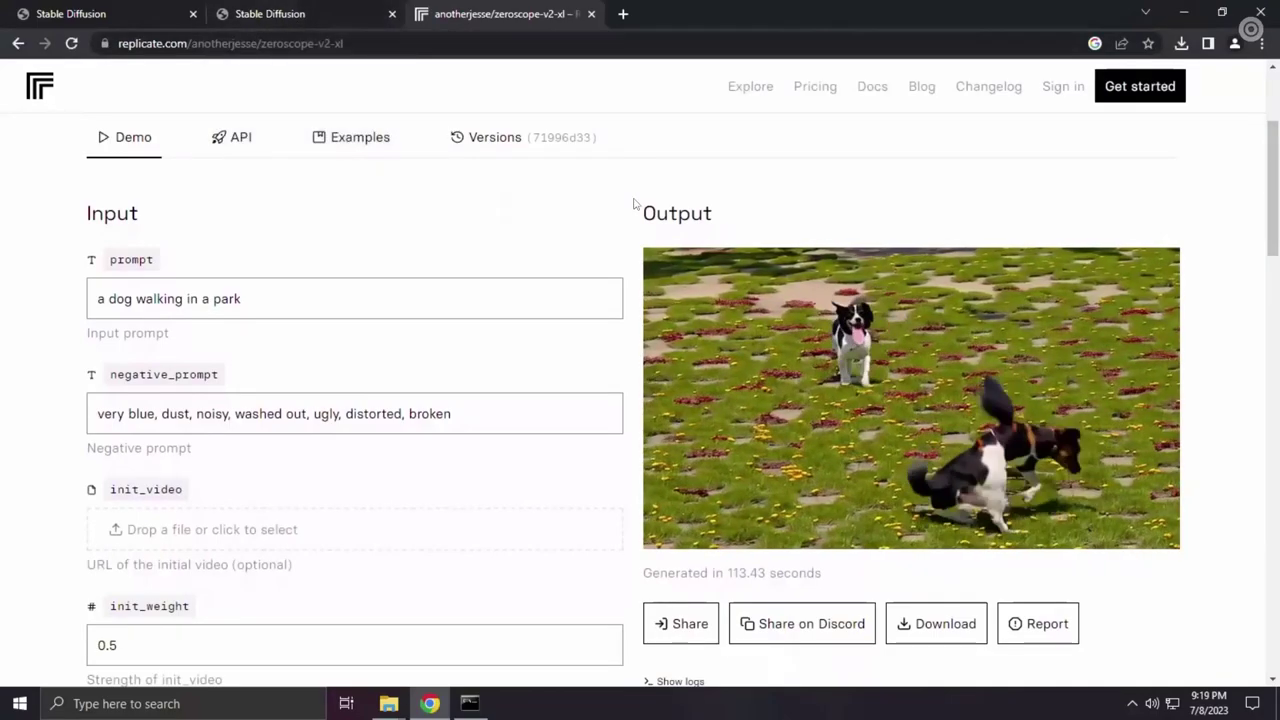
{"action": "scroll", "coordinate": [634, 206], "scroll_direction": "down", "scroll_amount": 1}
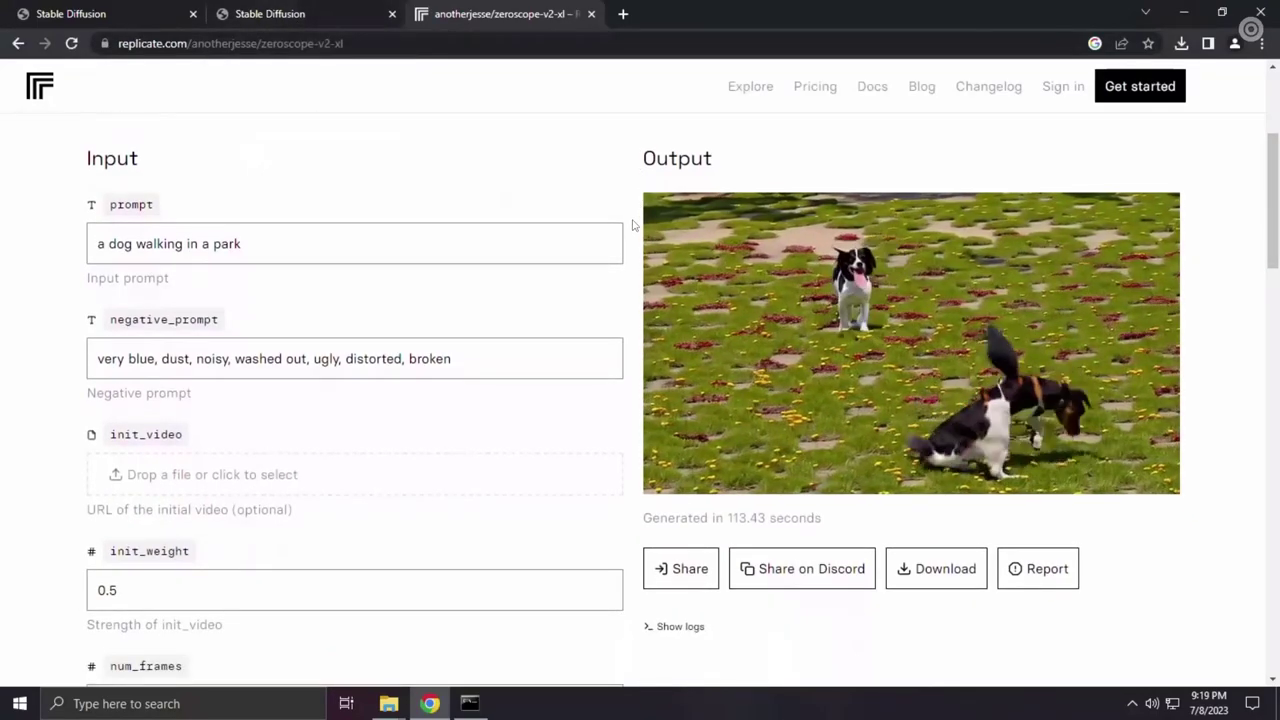
{"action": "mouse_move", "coordinate": [1035, 420]}
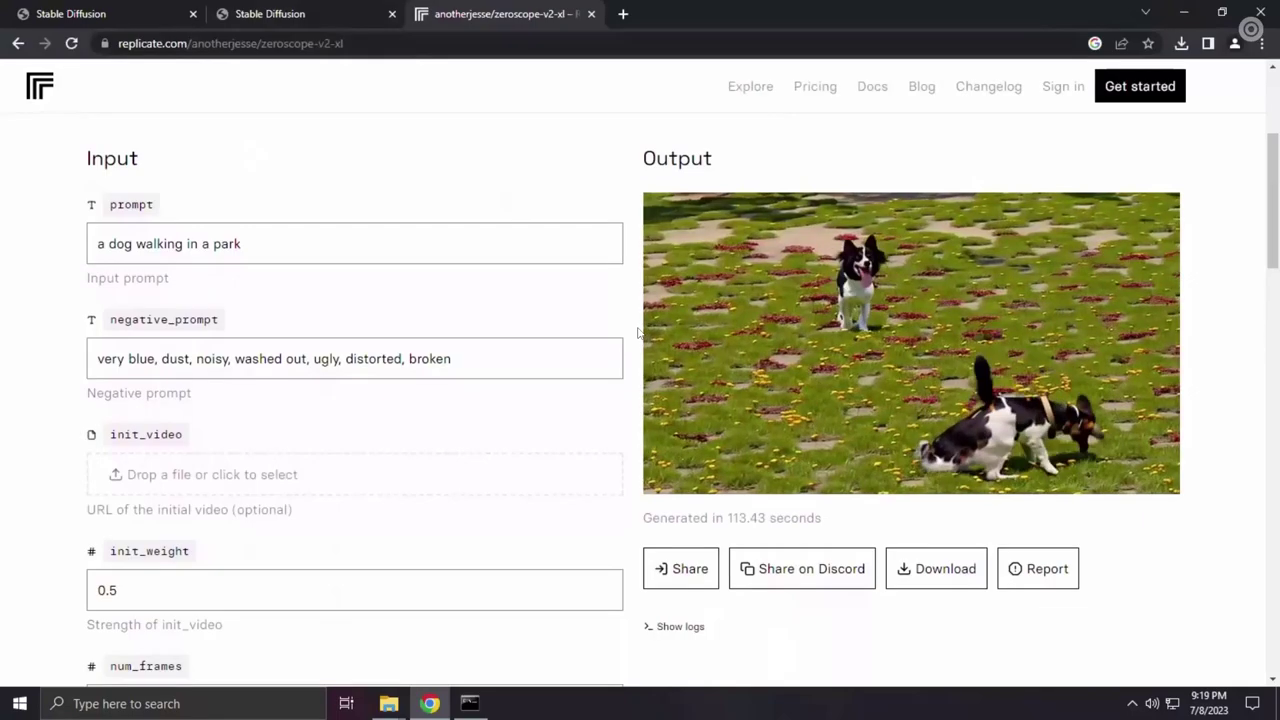
{"action": "scroll", "coordinate": [638, 333], "scroll_direction": "down", "scroll_amount": 1}
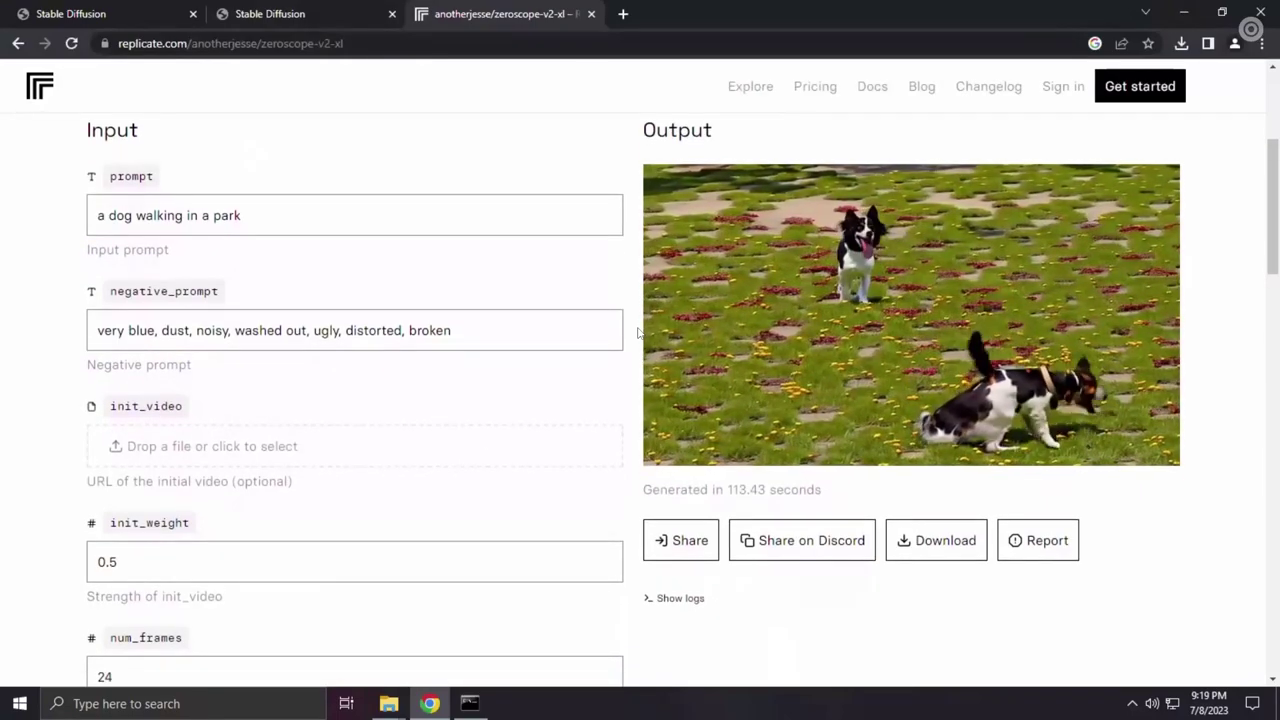
{"action": "scroll", "coordinate": [638, 333], "scroll_direction": "up", "scroll_amount": 1}
{"action": "scroll", "coordinate": [638, 333], "scroll_direction": "up", "scroll_amount": 1}
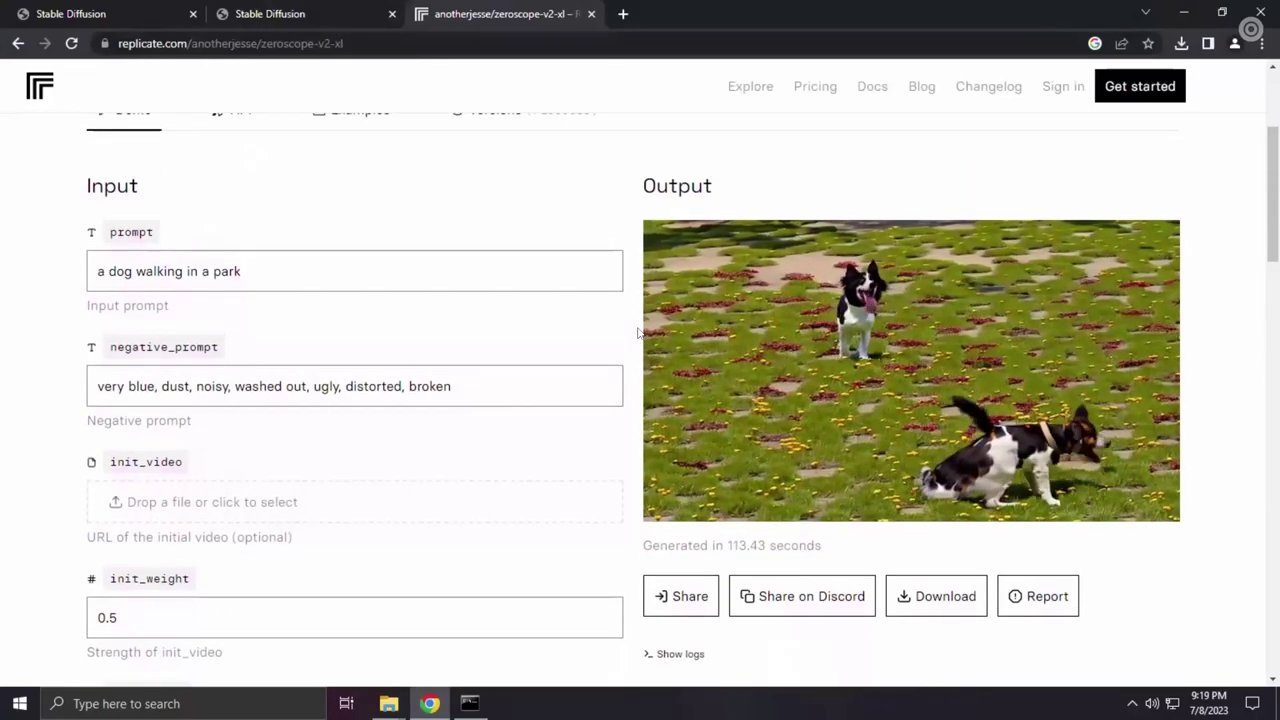
{"action": "scroll", "coordinate": [638, 333], "scroll_direction": "up", "scroll_amount": 3}
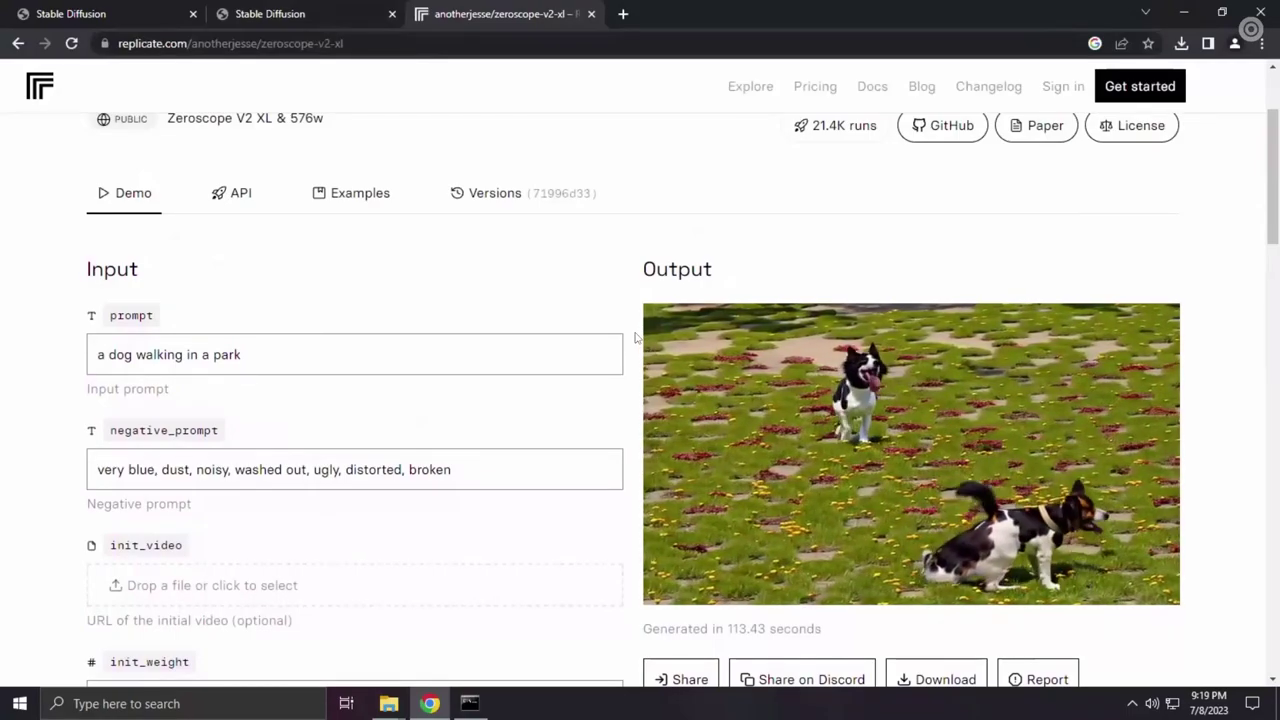
{"action": "scroll", "coordinate": [638, 338], "scroll_direction": "down", "scroll_amount": 1}
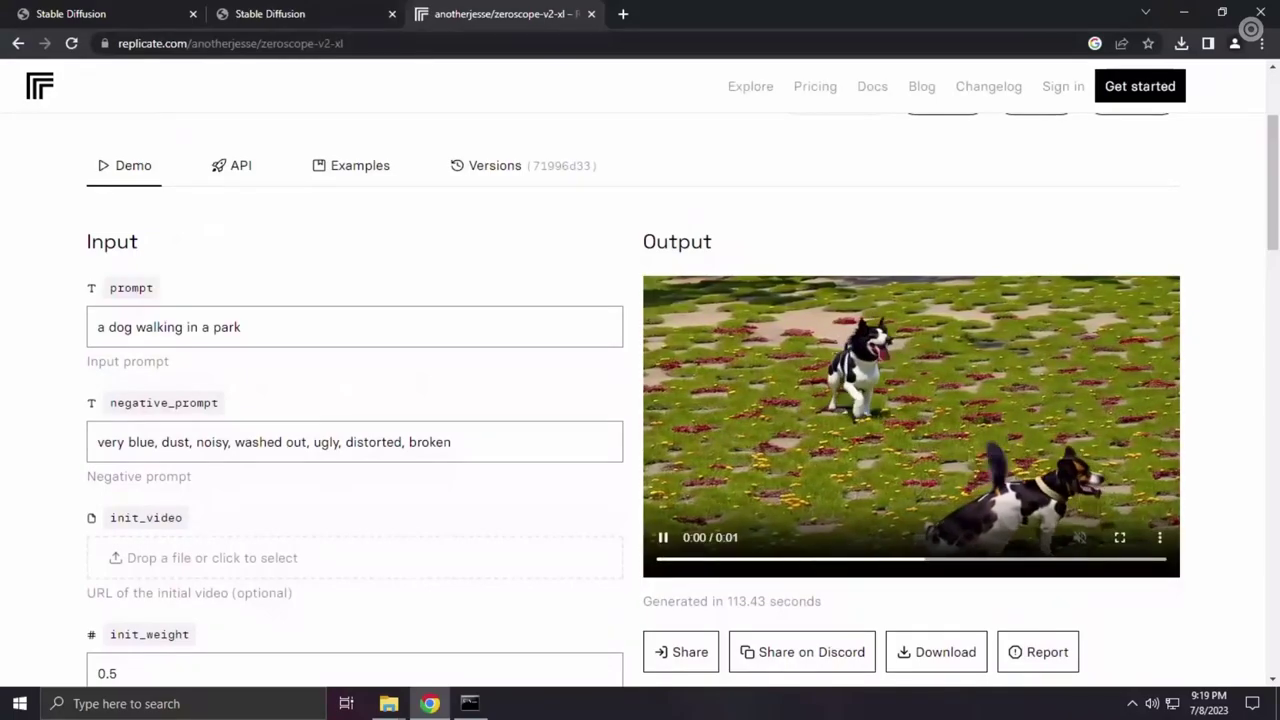
{"action": "scroll", "coordinate": [352, 330], "scroll_direction": "down", "scroll_amount": 1}
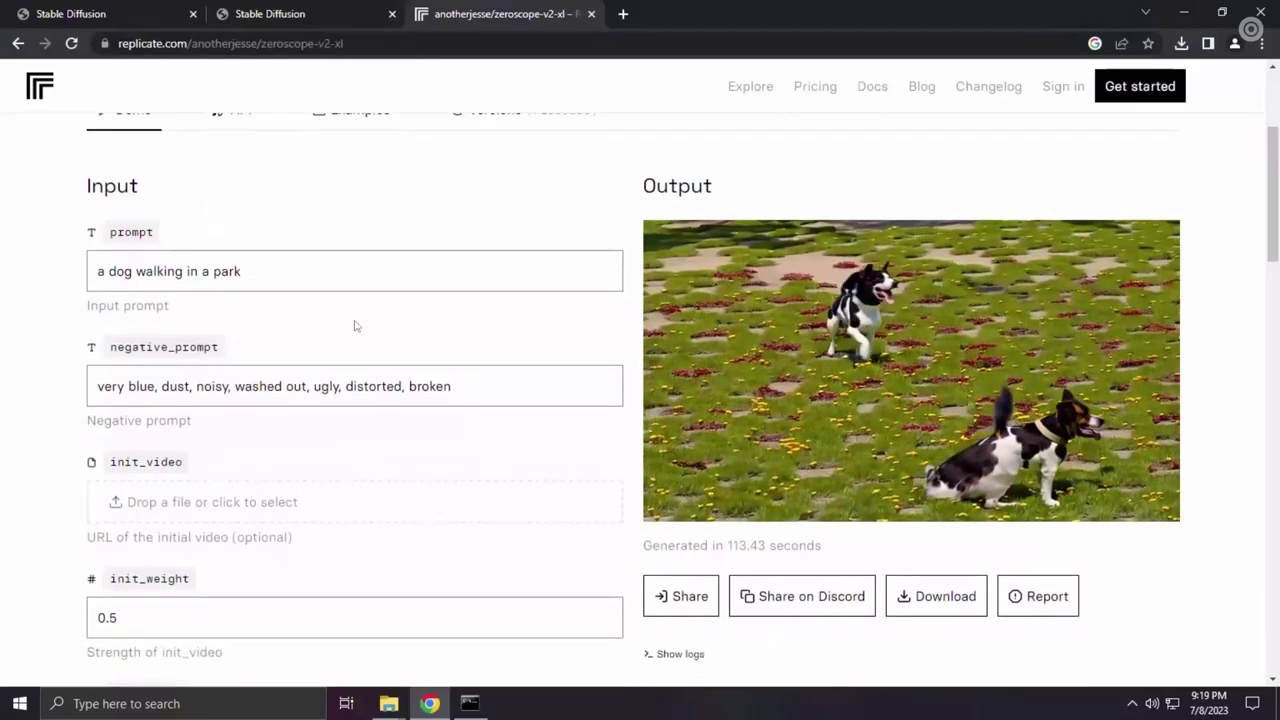